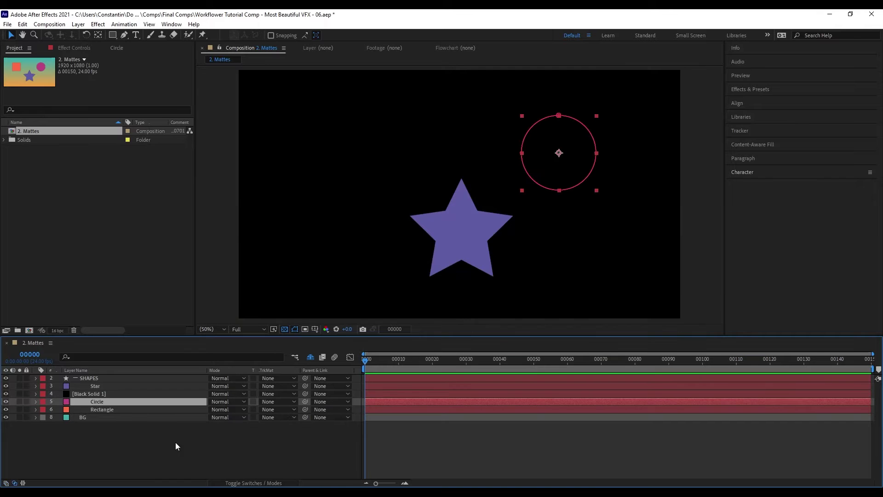
- Try the black solid as an Alpha track matte for the Circle layer, and undo both the matte and the added solid
{"action": "left_click", "coordinate": [278, 402]}
{"action": "left_click", "coordinate": [293, 425]}
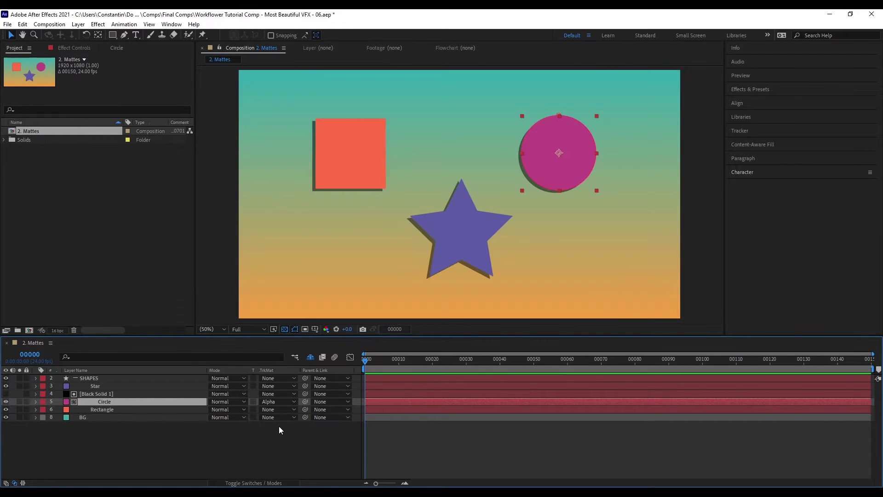
{"action": "left_click", "coordinate": [131, 392]}
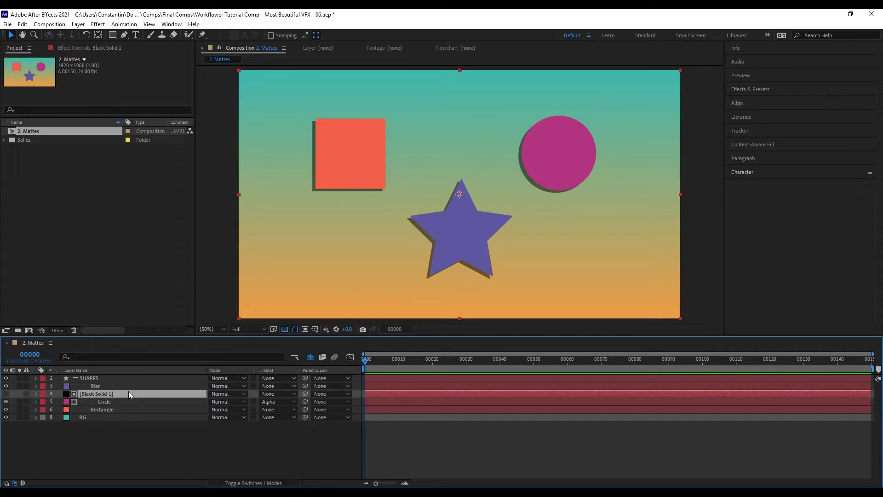
{"action": "key", "text": "ctrl+z"}
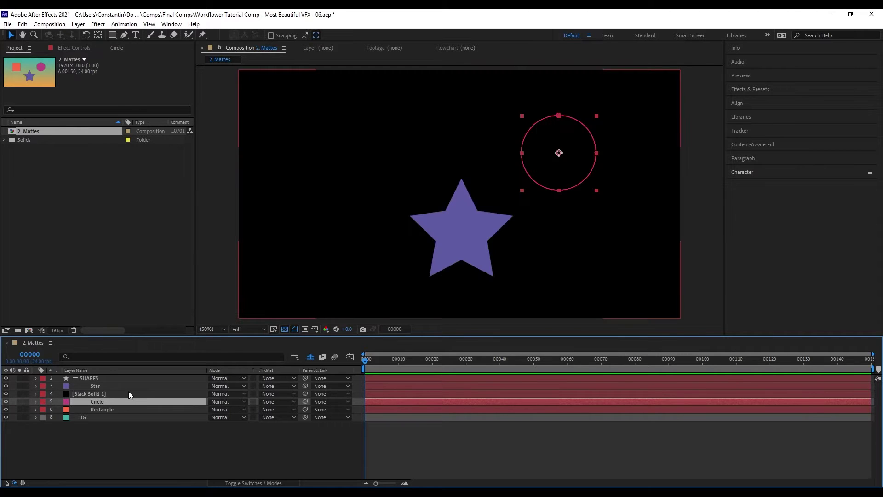
{"action": "key", "text": "ctrl+z"}
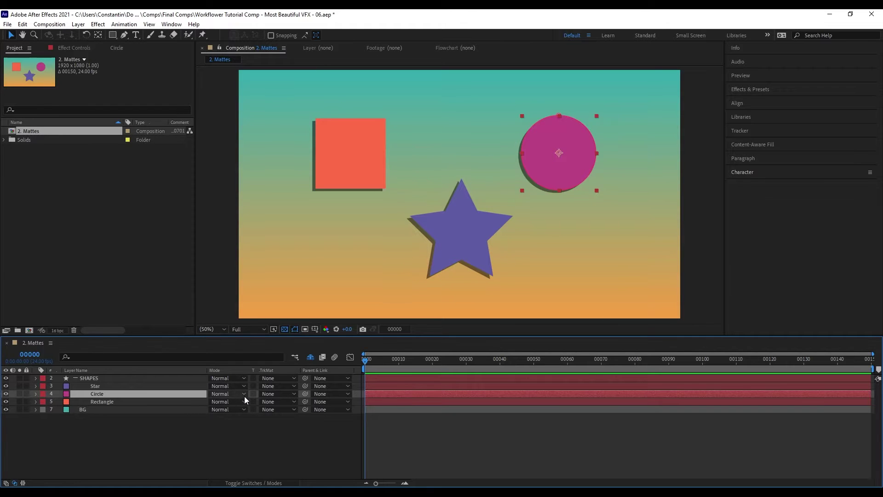
- Try Workflower's Create Matte on the Circle layer, and undo it
{"action": "key", "text": "ctrl+alt+x"}
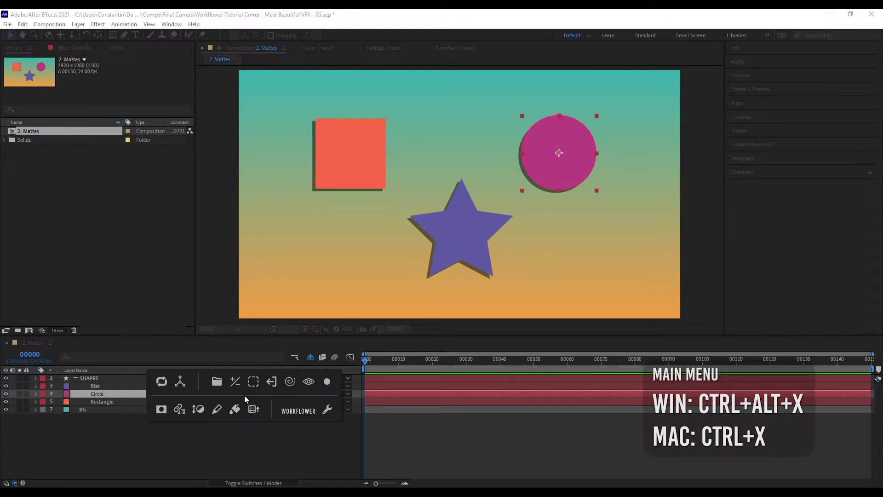
{"action": "left_click", "coordinate": [162, 409]}
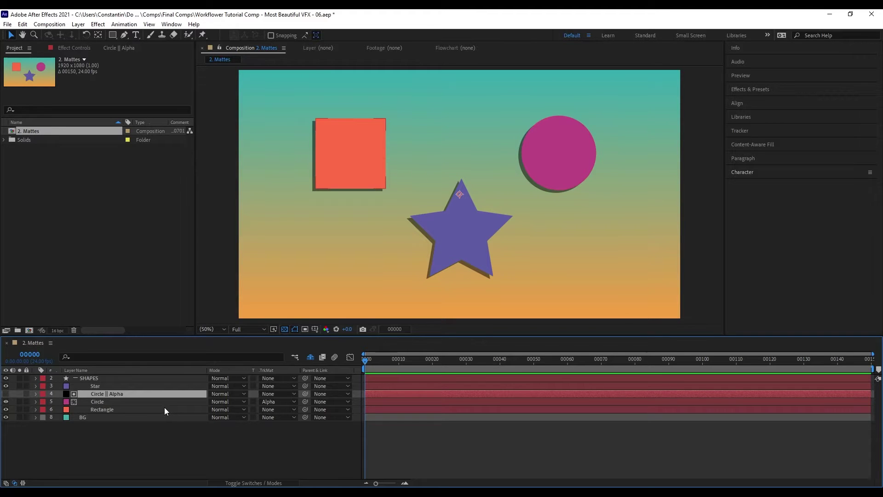
{"action": "key", "text": "ctrl+z"}
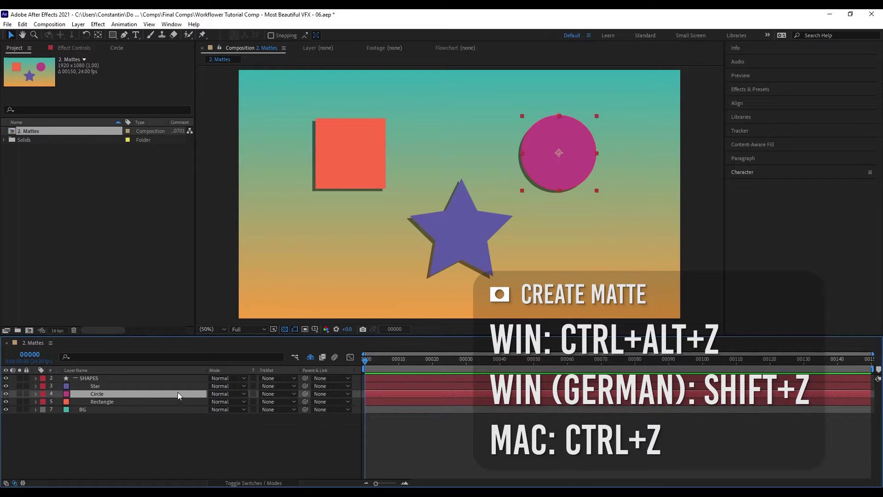
- Create a Workflower alpha matte for the Circle layer, test it by shifting it partly off the circle, and recentre it in the composition
{"action": "key", "text": "ctrl+alt+z"}
{"action": "key", "text": "comma"}
{"action": "key", "text": "comma"}
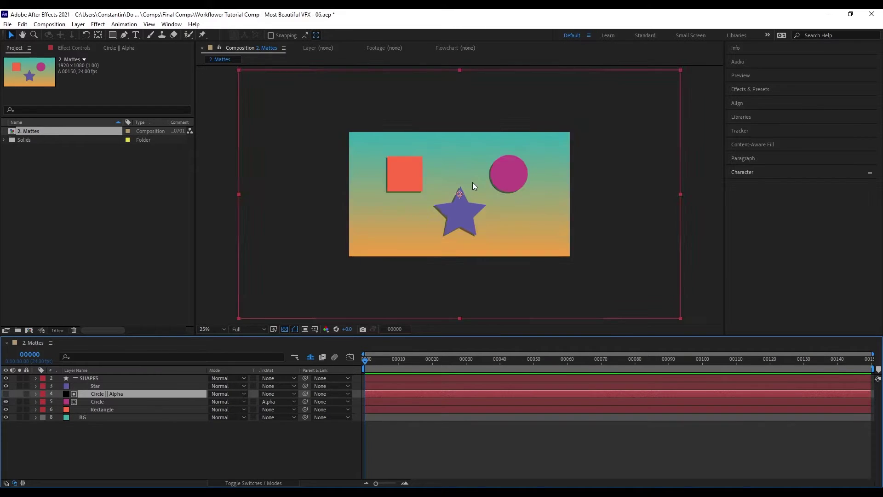
{"action": "key", "text": "comma"}
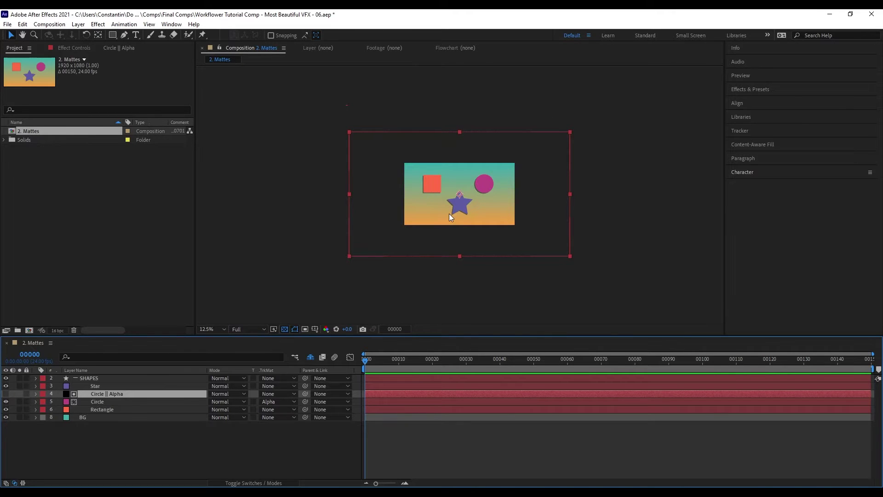
{"action": "key", "text": "period"}
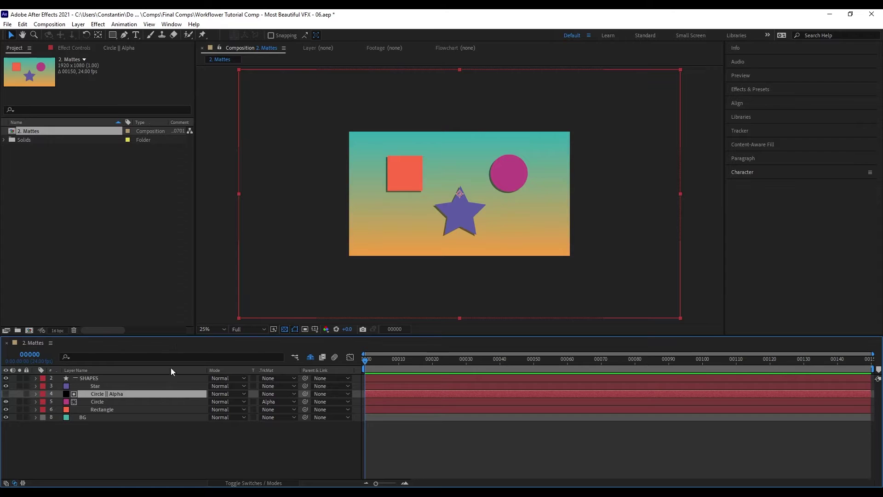
{"action": "left_click_drag", "start_coordinate": [584, 181], "coordinate": [410, 241]}
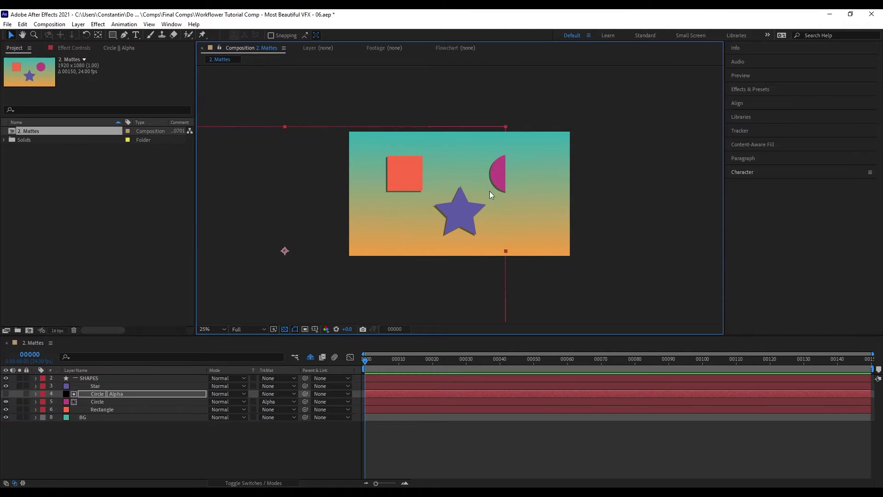
{"action": "key", "text": "ctrl+home"}
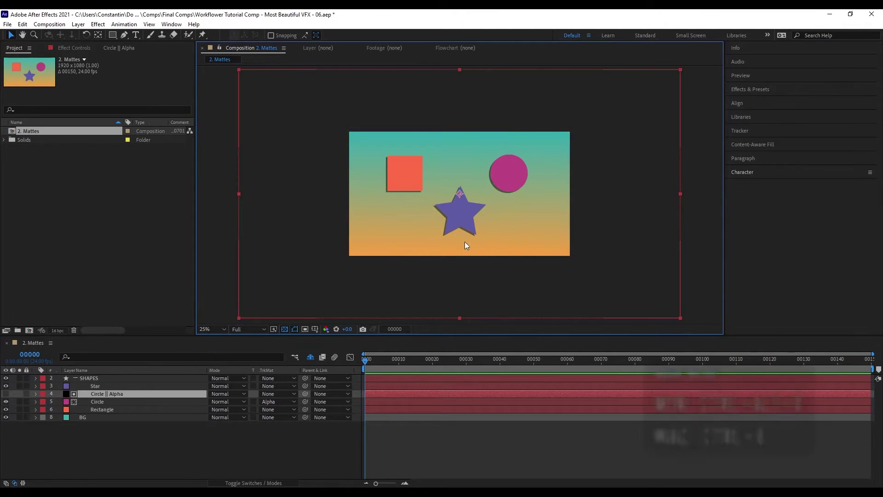
- Check the default matte size options in Workflower's Matting settings, keeping 2x
{"action": "key", "text": "ctrl+alt+x"}
{"action": "left_click", "coordinate": [540, 258]}
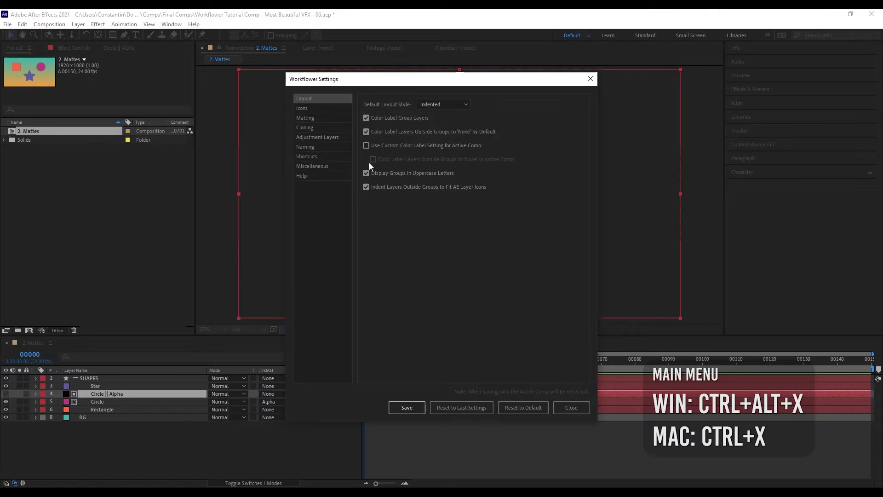
{"action": "left_click", "coordinate": [321, 118]}
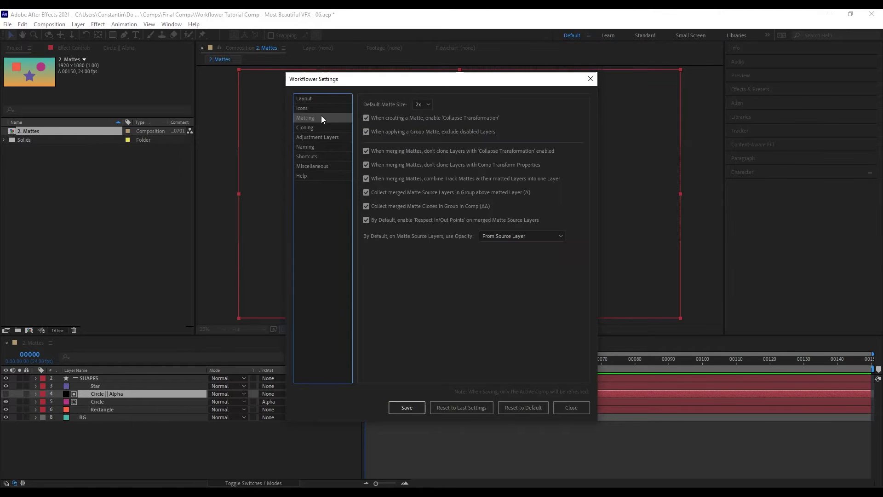
{"action": "left_click", "coordinate": [419, 105]}
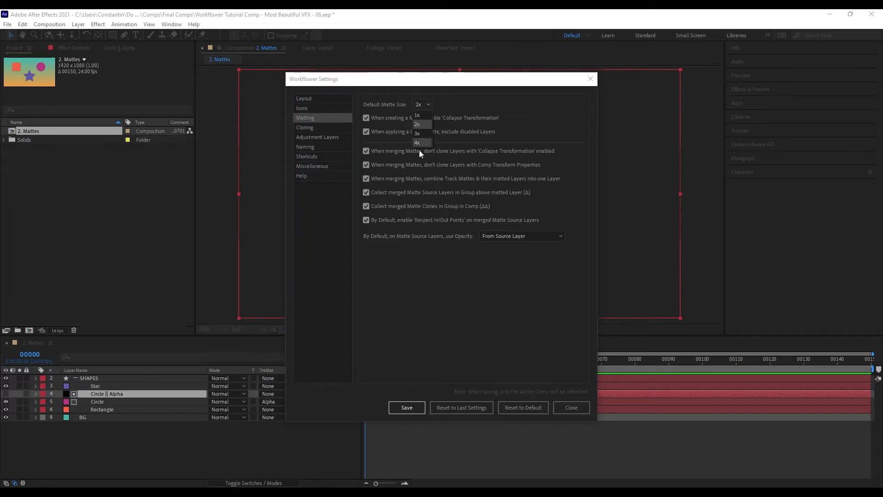
{"action": "left_click", "coordinate": [422, 124]}
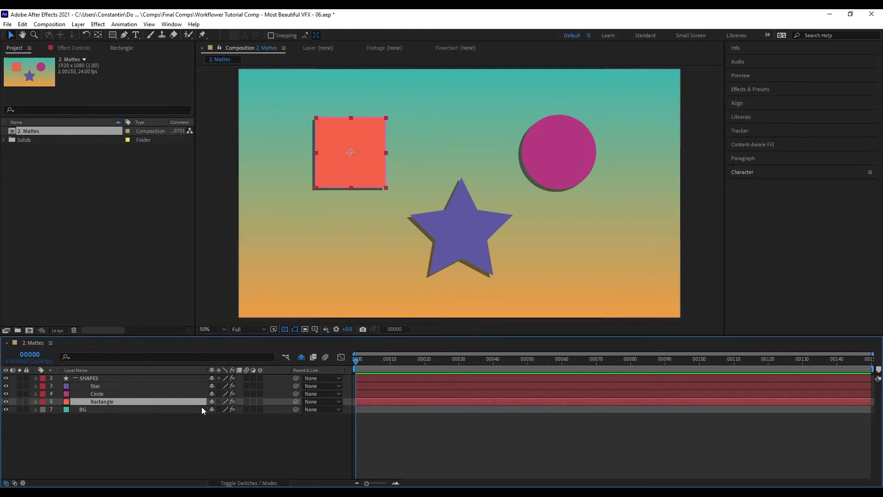
- Create a custom multi-layer matte named Shapes for the Star, Circle and Rectangle layers
{"action": "left_click", "coordinate": [171, 386], "text": "shift"}
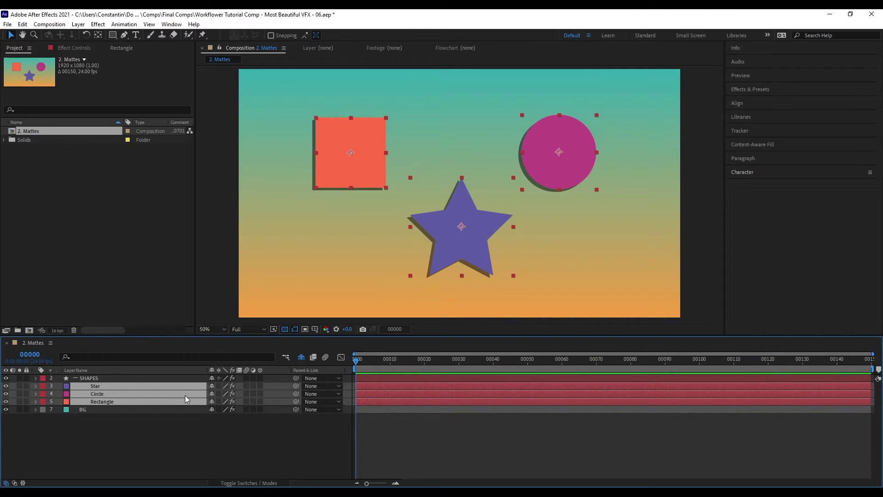
{"action": "key", "text": "ctrl+alt+z"}
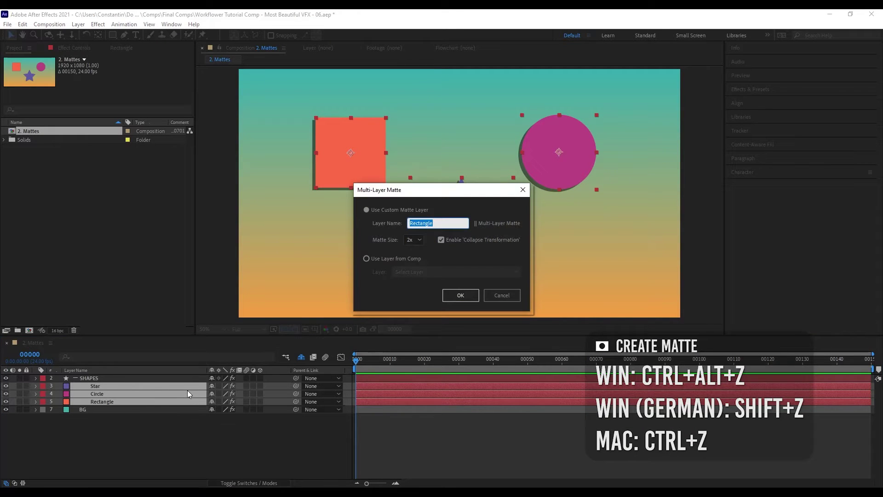
{"action": "type", "text": "Shapes"}
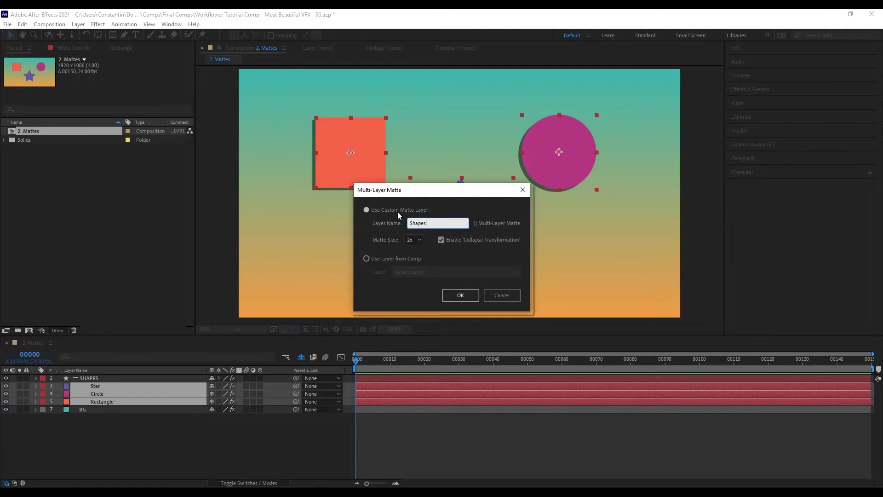
{"action": "left_click", "coordinate": [404, 258]}
{"action": "left_click", "coordinate": [423, 273]}
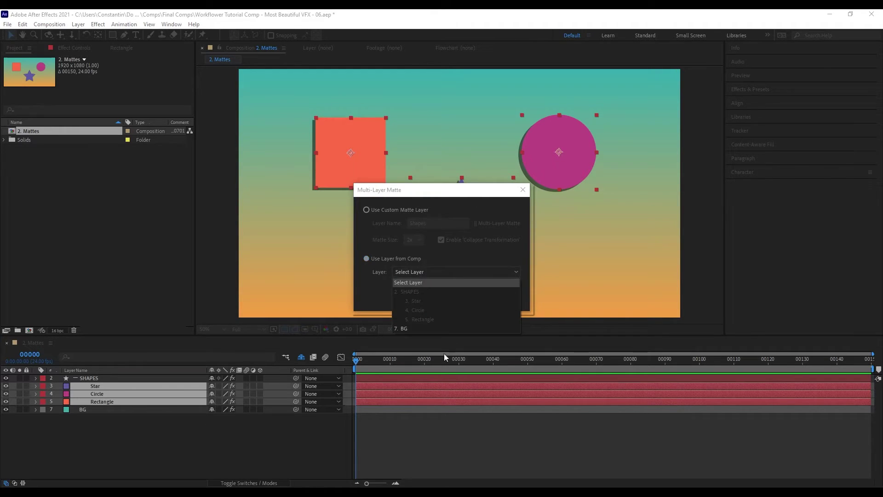
{"action": "left_click", "coordinate": [384, 211]}
{"action": "left_click", "coordinate": [416, 240]}
{"action": "left_click", "coordinate": [429, 255]}
{"action": "left_click", "coordinate": [461, 297]}
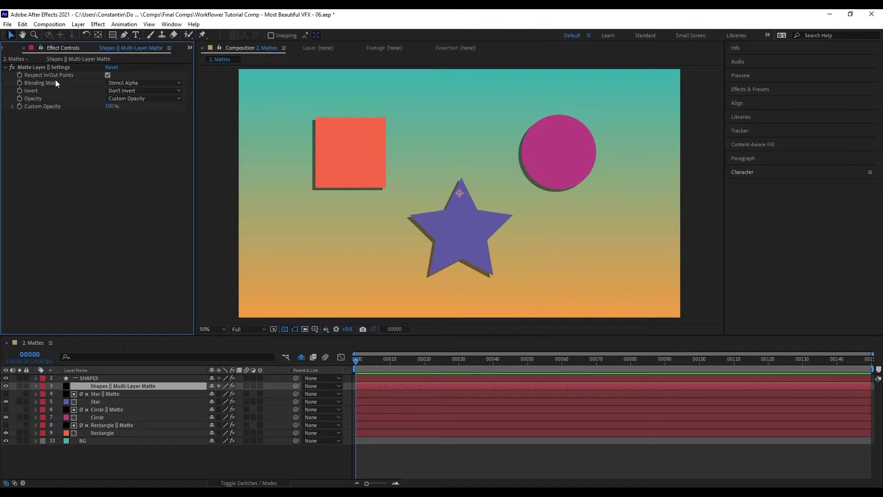
- Draw a closed curved Pen mask on the Shapes multi-layer matte that cuts across the rectangle, star and circle
{"action": "left_click", "coordinate": [125, 385]}
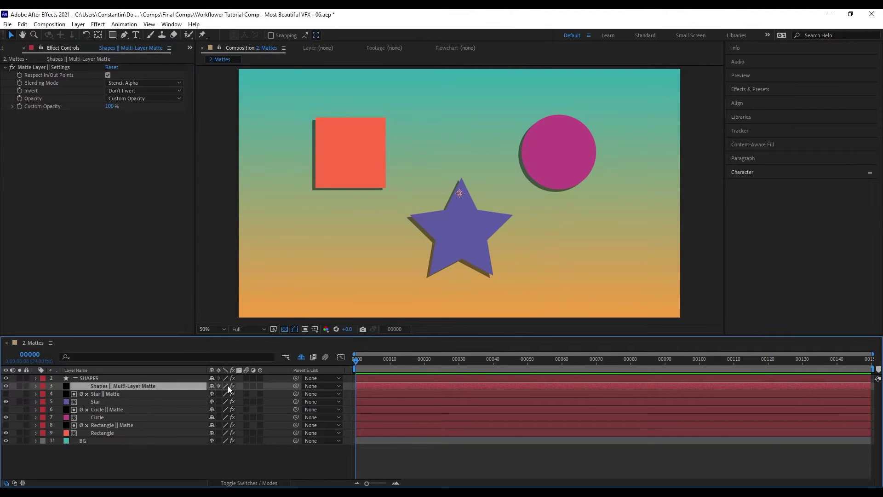
{"action": "key", "text": "g"}
{"action": "left_click_drag", "start_coordinate": [373, 106], "coordinate": [339, 158]}
{"action": "left_click_drag", "start_coordinate": [451, 243], "coordinate": [556, 204]}
{"action": "left_click_drag", "start_coordinate": [578, 152], "coordinate": [509, 88]}
{"action": "left_click", "coordinate": [374, 106]}
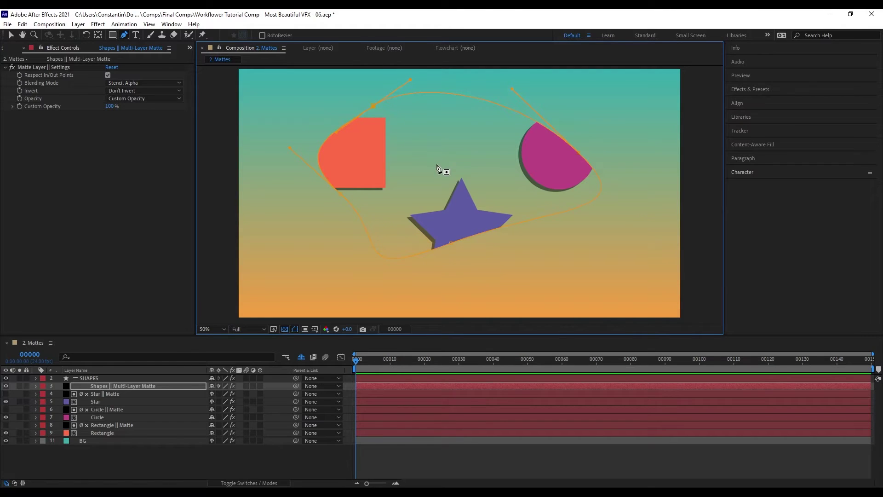
{"action": "key", "text": "v"}
- Try the Silhouette Alpha blending mode on the Shapes multi-layer matte, and return it to Stencil Alpha
{"action": "left_click", "coordinate": [138, 82]}
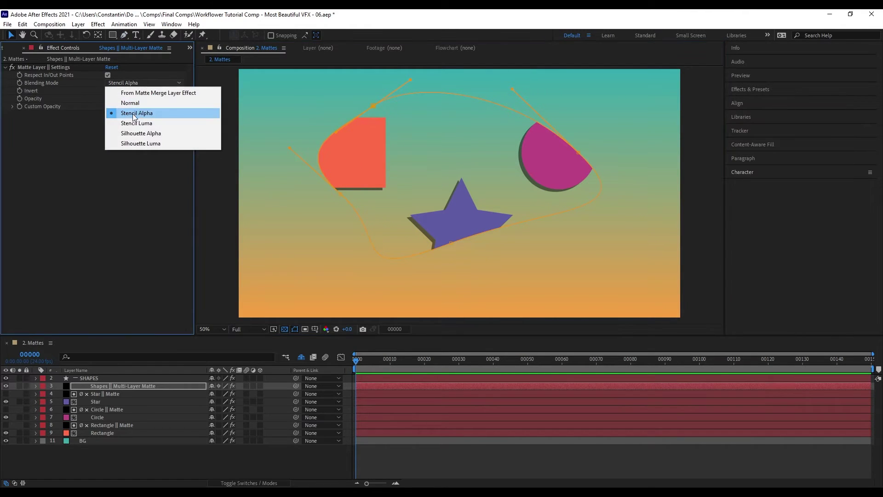
{"action": "left_click", "coordinate": [174, 134]}
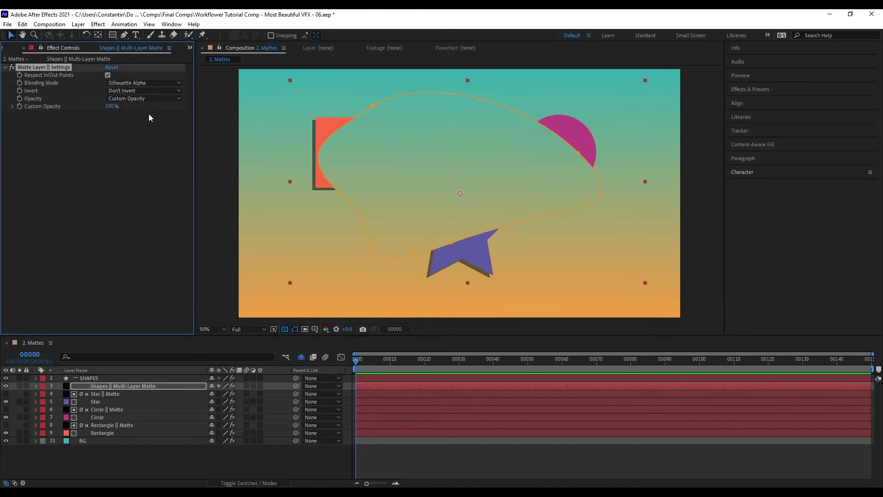
{"action": "left_click", "coordinate": [141, 83]}
{"action": "left_click", "coordinate": [138, 117]}
- Try out the custom opacity and opacity source settings of the Shapes multi-layer matte, leaving the source on Custom Opacity
{"action": "left_click_drag", "start_coordinate": [110, 107], "coordinate": [147, 93]}
{"action": "left_click", "coordinate": [148, 98]}
{"action": "left_click", "coordinate": [140, 113]}
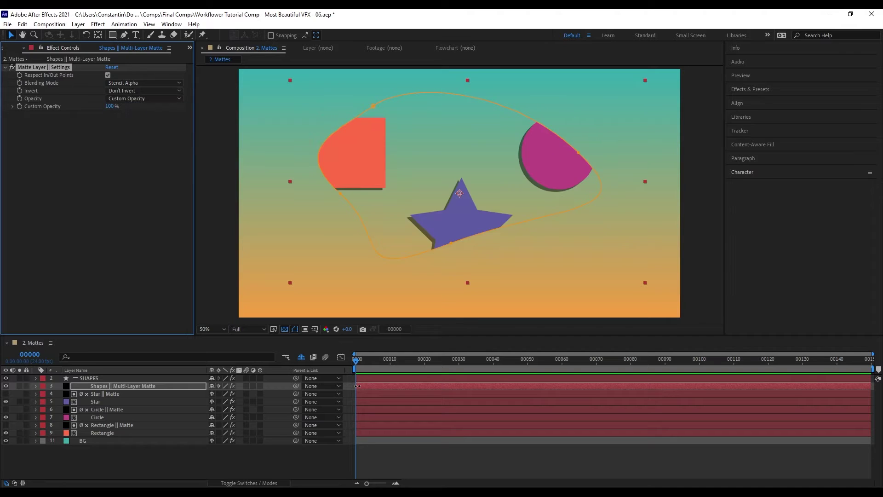
{"action": "left_click_drag", "start_coordinate": [369, 361], "coordinate": [388, 373]}
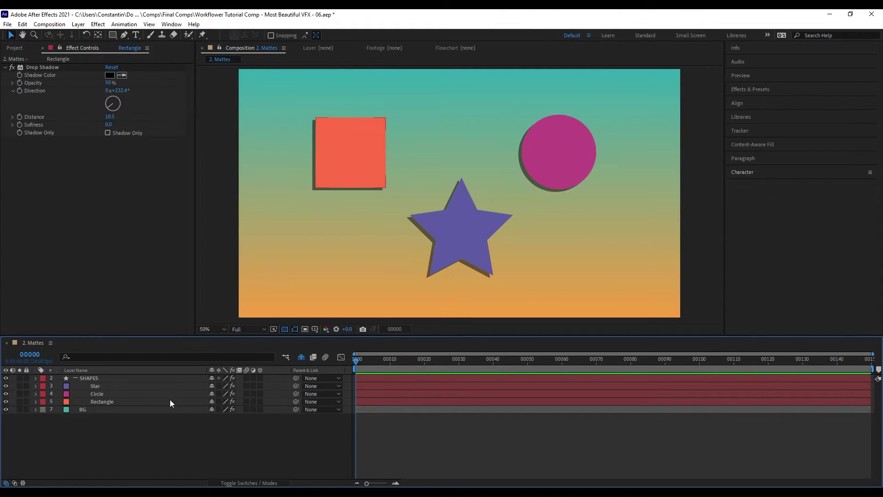
- Create a Workflower alpha matte for the Circle layer and draw a closed curved Pen mask on it that cuts off the circle's upper right
{"action": "left_click", "coordinate": [169, 392]}
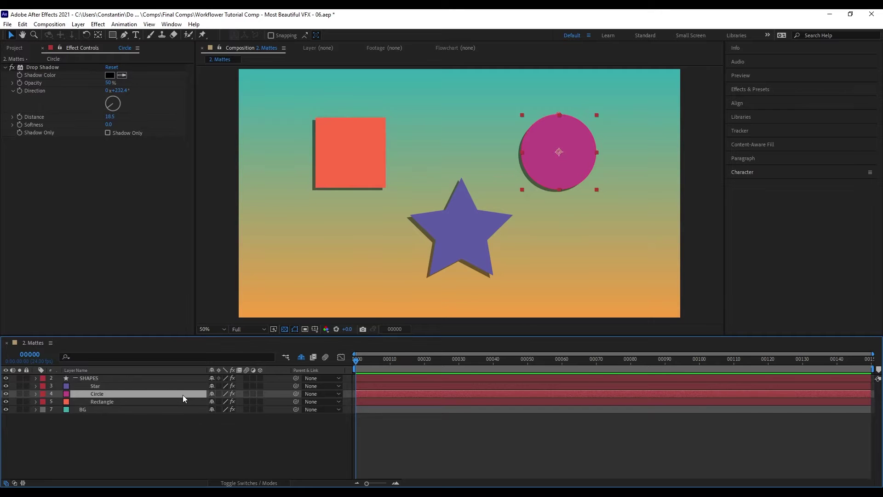
{"action": "key", "text": "ctrl+alt+z"}
{"action": "key", "text": "g"}
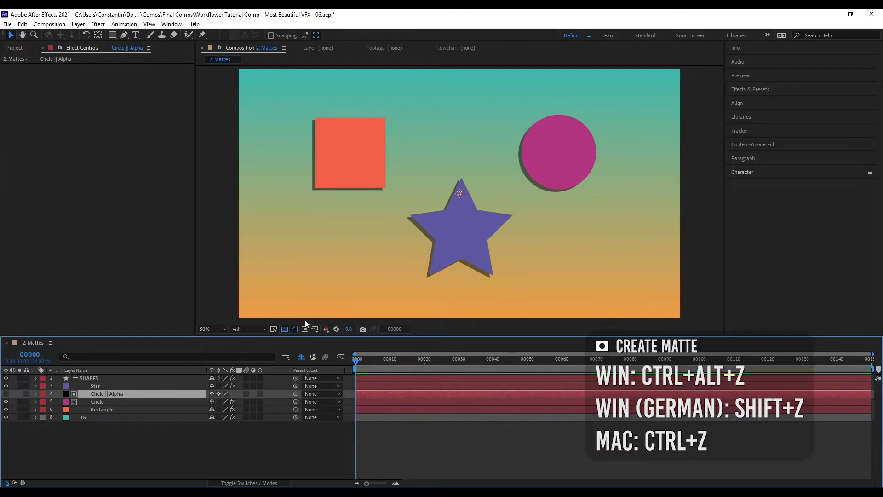
{"action": "left_click_drag", "start_coordinate": [540, 119], "coordinate": [590, 144]}
{"action": "left_click_drag", "start_coordinate": [585, 207], "coordinate": [504, 183]}
{"action": "left_click_drag", "start_coordinate": [478, 144], "coordinate": [477, 101]}
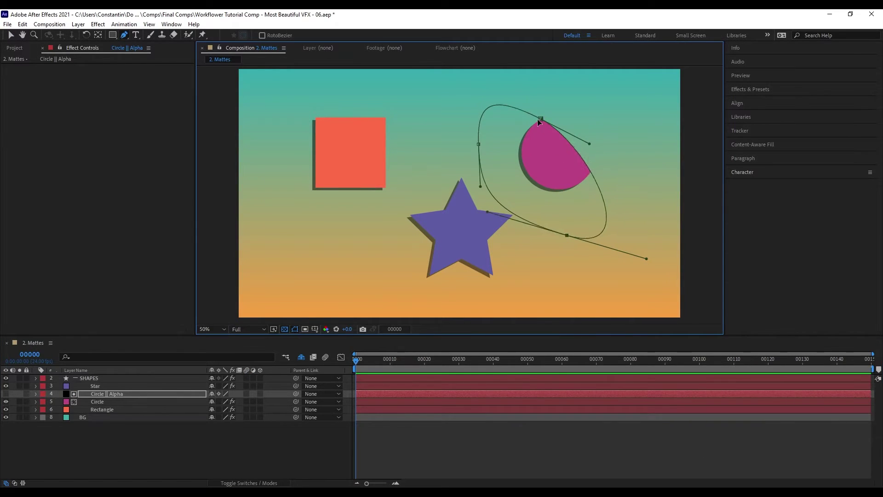
{"action": "left_click", "coordinate": [540, 119]}
{"action": "key", "text": "v"}
- Create a custom multi-layer matte for the Star, Circle and Rectangle layers, keeping the suggested name Rectangle and 2x matte size
{"action": "left_click", "coordinate": [134, 408]}
{"action": "left_click", "coordinate": [133, 402], "text": "ctrl"}
{"action": "left_click", "coordinate": [132, 385], "text": "ctrl"}
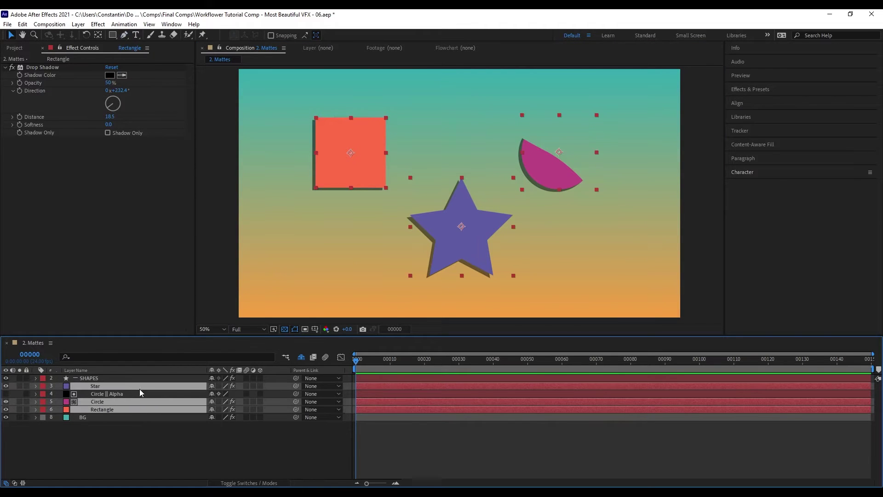
{"action": "key", "text": "ctrl+alt+z"}
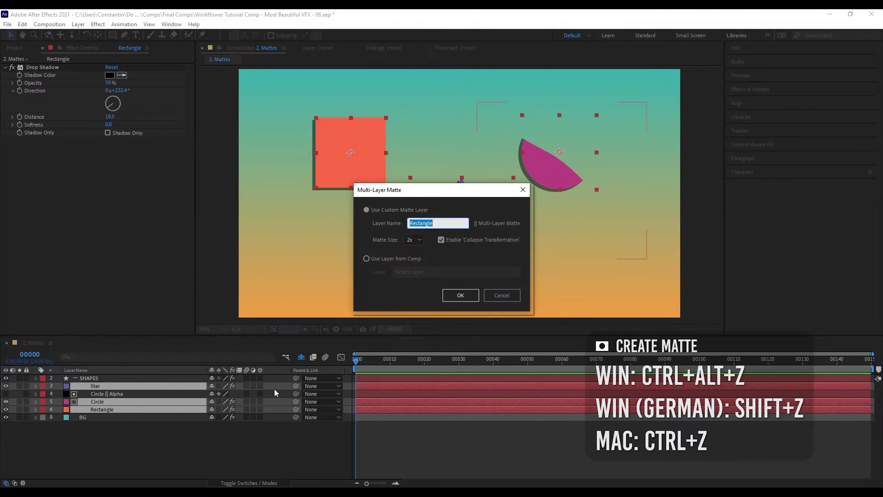
{"action": "left_click", "coordinate": [461, 295]}
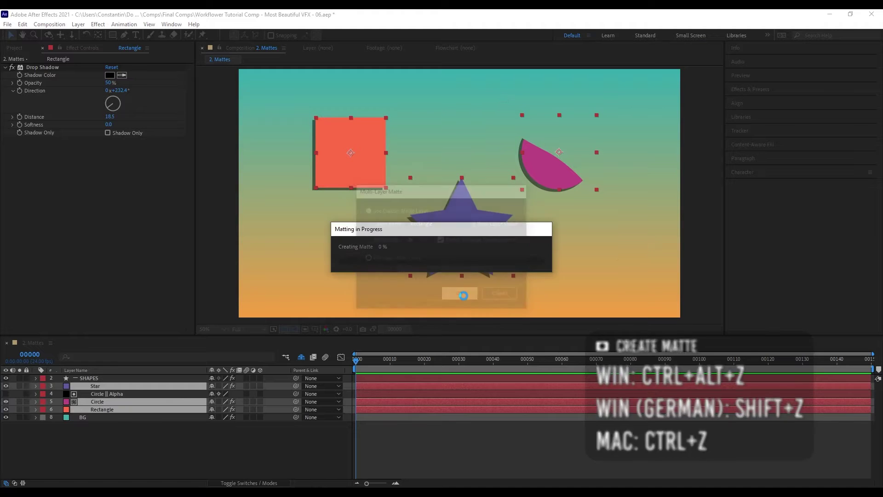
- Expand the Circle || Matte Sources group and examine the matte effects on the Circle || Matte layer and its Circle || Alpha source
{"action": "left_click", "coordinate": [152, 423]}
{"action": "left_click", "coordinate": [140, 402]}
{"action": "left_click", "coordinate": [128, 410]}
{"action": "key", "text": "shift+x"}
{"action": "left_click", "coordinate": [124, 424]}
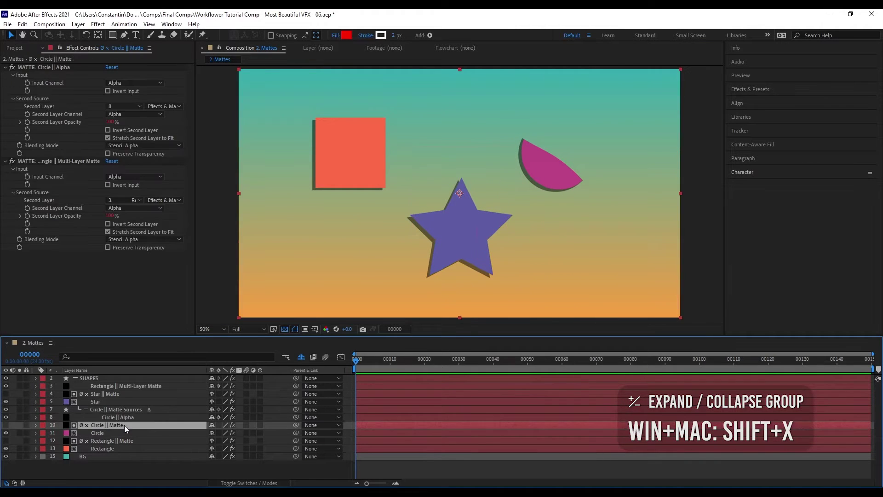
{"action": "left_click", "coordinate": [155, 419]}
- Draw a closed curved Pen mask on the Rectangle || Multi-Layer Matte layer, cutting across the rectangle, star and circle
{"action": "left_click", "coordinate": [156, 387]}
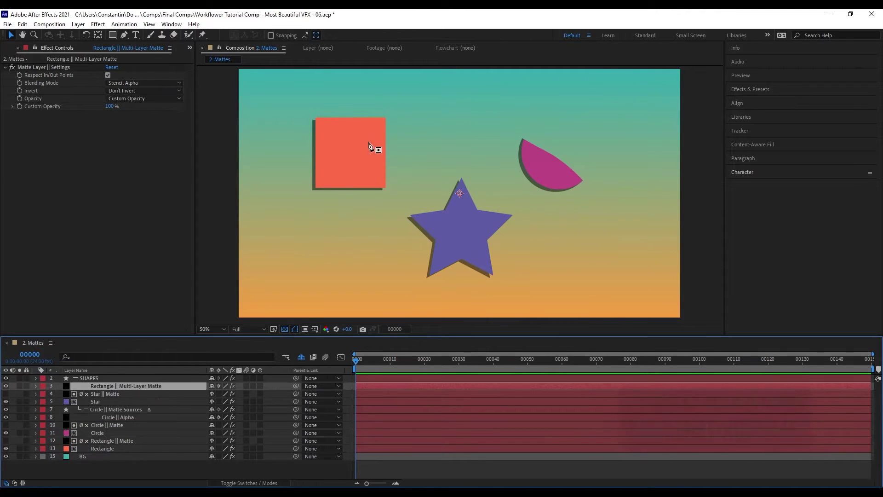
{"action": "key", "text": "g"}
{"action": "left_click_drag", "start_coordinate": [379, 110], "coordinate": [422, 89]}
{"action": "left_click", "coordinate": [317, 239]}
{"action": "mouse_move", "coordinate": [527, 179]}
{"action": "left_mouse_down"}
{"action": "mouse_move", "coordinate": [549, 121]}
{"action": "mouse_move", "coordinate": [511, 96]}
{"action": "left_mouse_up"}
{"action": "left_click", "coordinate": [379, 110]}
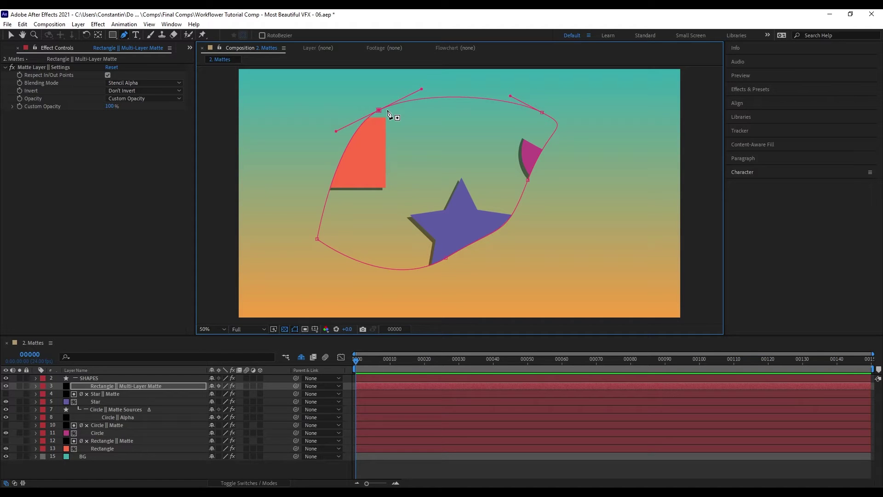
- Create a group matte for the SHAPES group and draw a closed curved Pen mask on it across all three shapes
{"action": "left_click", "coordinate": [167, 422]}
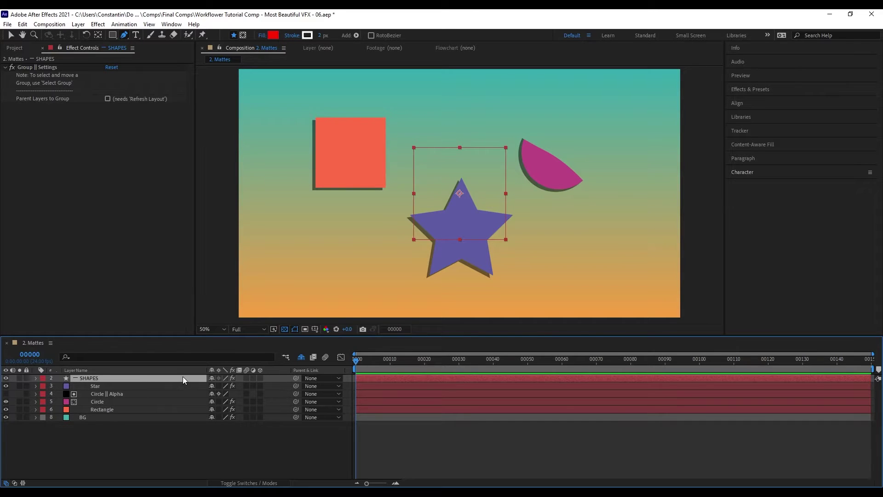
{"action": "key", "text": "ctrl+alt+z"}
{"action": "key", "text": "g"}
{"action": "left_click_drag", "start_coordinate": [351, 95], "coordinate": [309, 224]}
{"action": "mouse_move", "coordinate": [348, 255]}
{"action": "left_mouse_down"}
{"action": "mouse_move", "coordinate": [352, 263]}
{"action": "mouse_move", "coordinate": [434, 266]}
{"action": "left_mouse_up"}
{"action": "left_click_drag", "start_coordinate": [475, 224], "coordinate": [532, 174]}
{"action": "left_click_drag", "start_coordinate": [555, 143], "coordinate": [507, 103]}
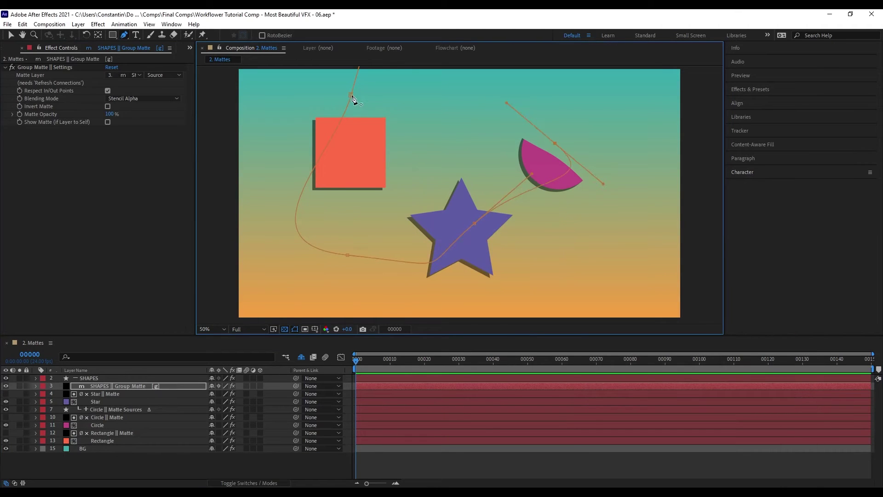
{"action": "left_click", "coordinate": [354, 97]}
{"action": "left_click_drag", "start_coordinate": [555, 144], "coordinate": [541, 127]}
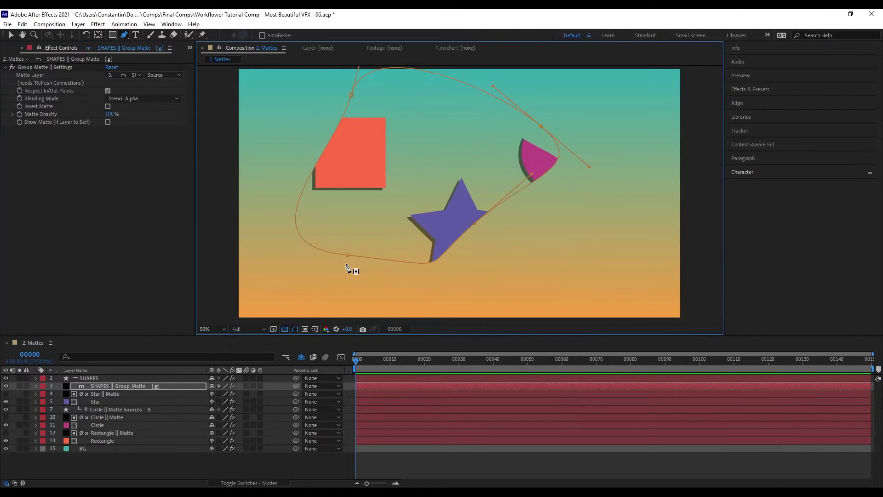
- Create a deep red solid above the Star || Matte layer in the SHAPES group
{"action": "left_click", "coordinate": [152, 393]}
{"action": "key", "text": "ctrl+shift+y"}
{"action": "left_click", "coordinate": [424, 275]}
{"action": "left_click", "coordinate": [639, 278]}
{"action": "left_click", "coordinate": [730, 201]}
{"action": "left_click", "coordinate": [460, 299]}
- Mask the deep red solid to a small rectangle and move it above the star, between the orange rectangle and the circle
{"action": "key", "text": "q"}
{"action": "left_click_drag", "start_coordinate": [363, 150], "coordinate": [429, 195]}
{"action": "key", "text": "v"}
{"action": "left_click_drag", "start_coordinate": [415, 181], "coordinate": [492, 141]}
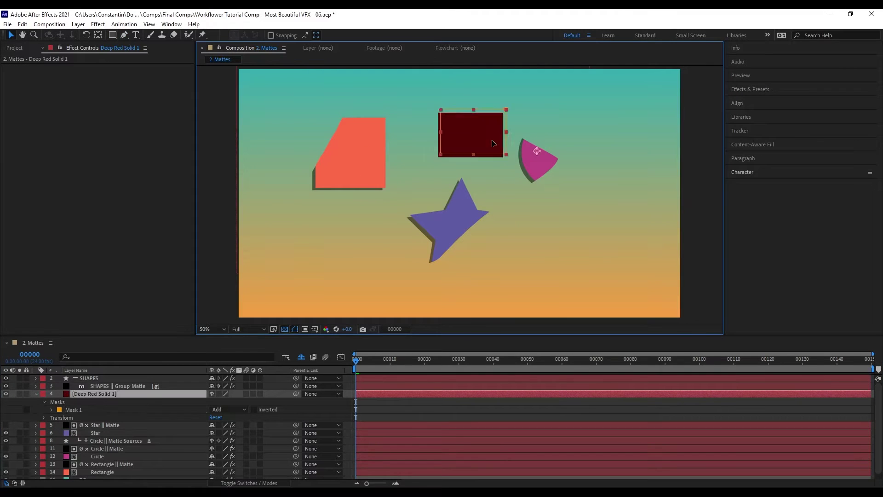
- Refresh the matte connections to include the red solid, and shift the SHAPES || Group Matte mask point near the circle inward
{"action": "key", "text": "Return"}
{"action": "key", "text": "ctrl+alt+q"}
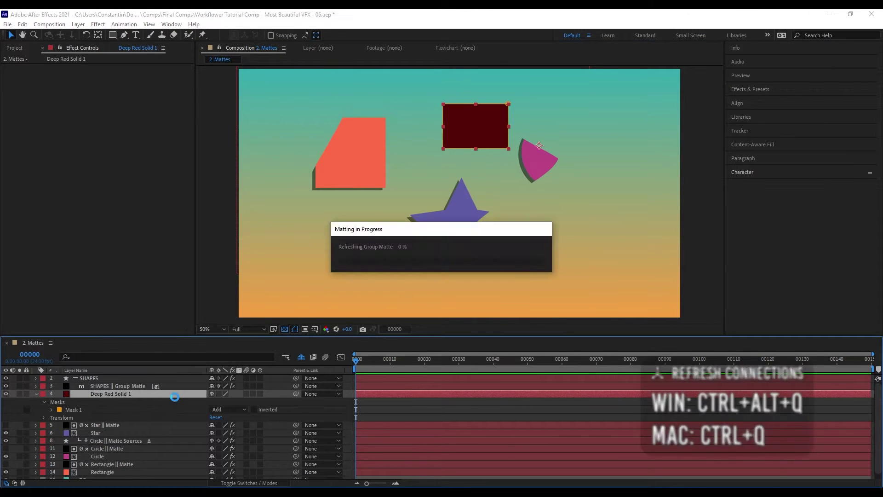
{"action": "left_click", "coordinate": [133, 386]}
{"action": "left_click_drag", "start_coordinate": [540, 127], "coordinate": [530, 145]}
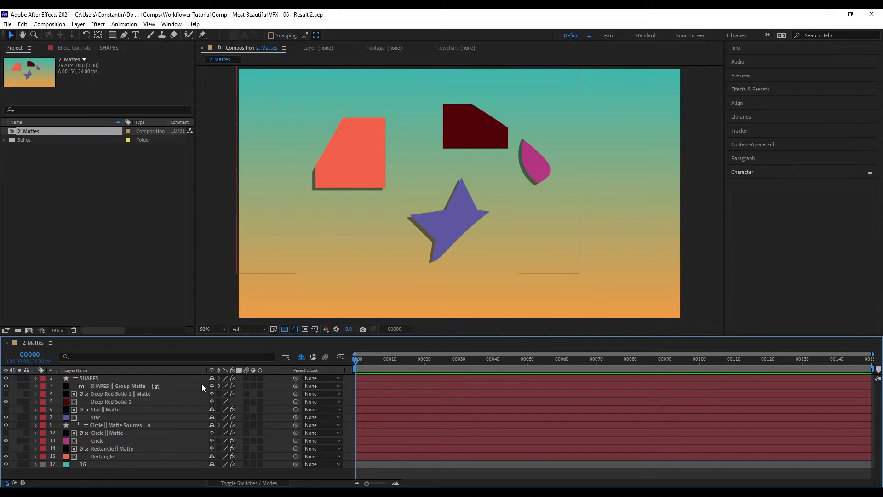
- Remove the SHAPES group matte and group the Deep Red Solid 1 and Star layers under the name ANOTHER GROUP
{"action": "left_click", "coordinate": [116, 377]}
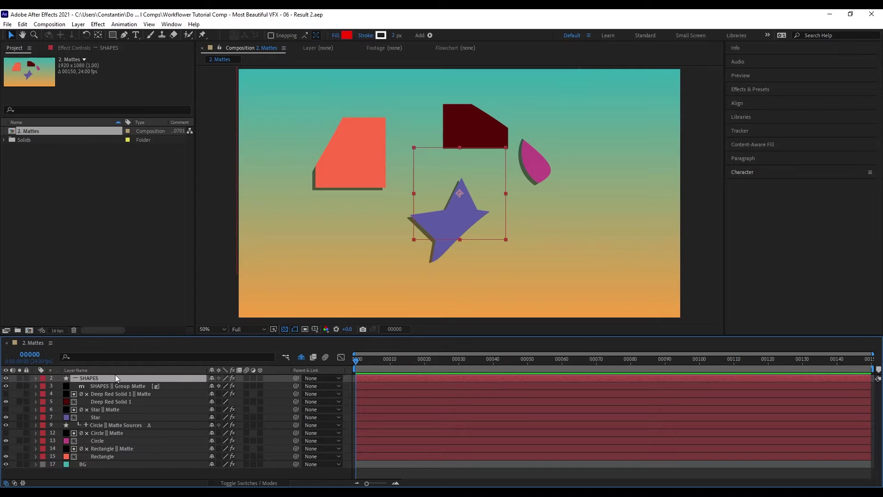
{"action": "key", "text": "ctrl+alt+z"}
{"action": "left_click", "coordinate": [199, 385]}
{"action": "left_click", "coordinate": [155, 393], "text": "ctrl"}
{"action": "key", "text": "shift+F1"}
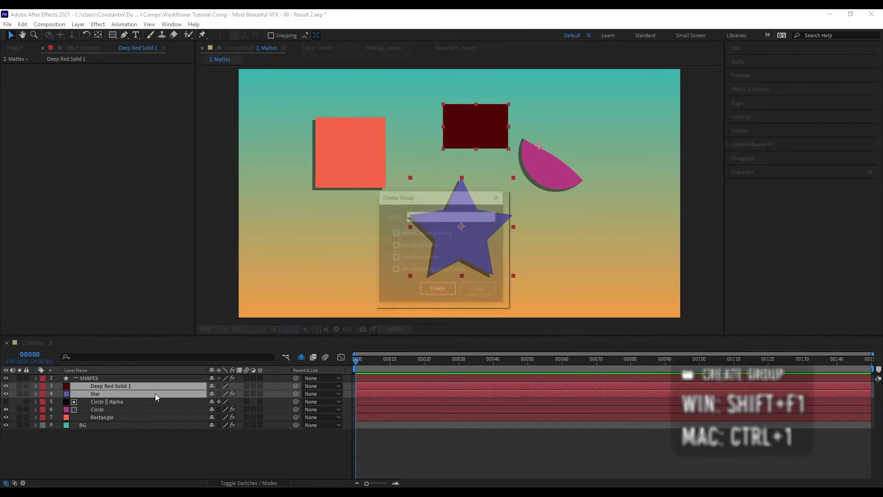
{"action": "type", "text": "Matte Group"}
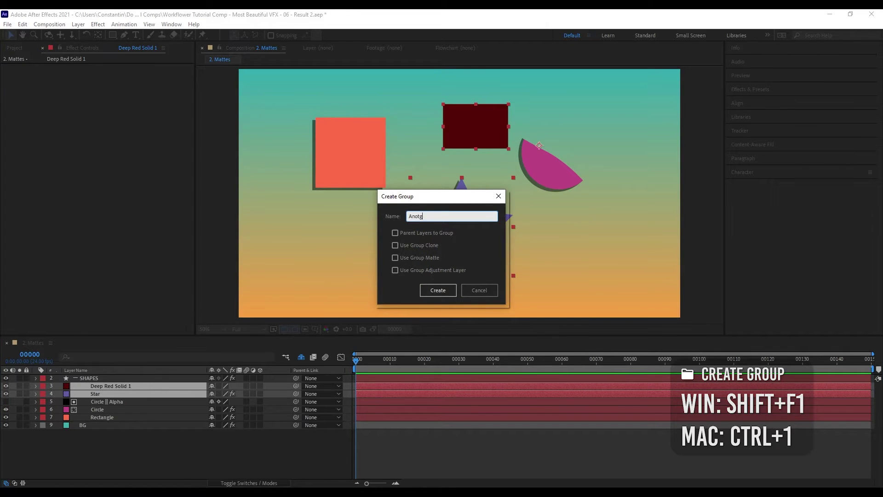
{"action": "key", "text": "Return"}
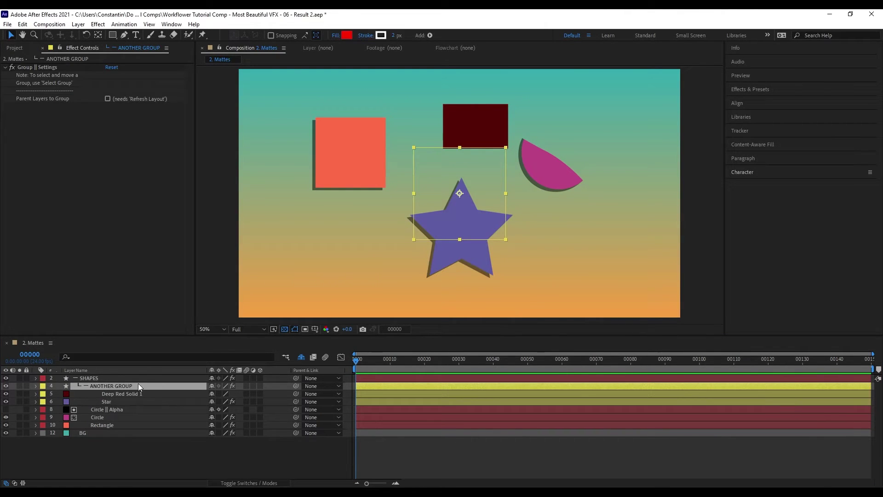
- Create a new group matte for the SHAPES group and draw a closed Pen mask on it that trims all four shapes
{"action": "left_click", "coordinate": [146, 380]}
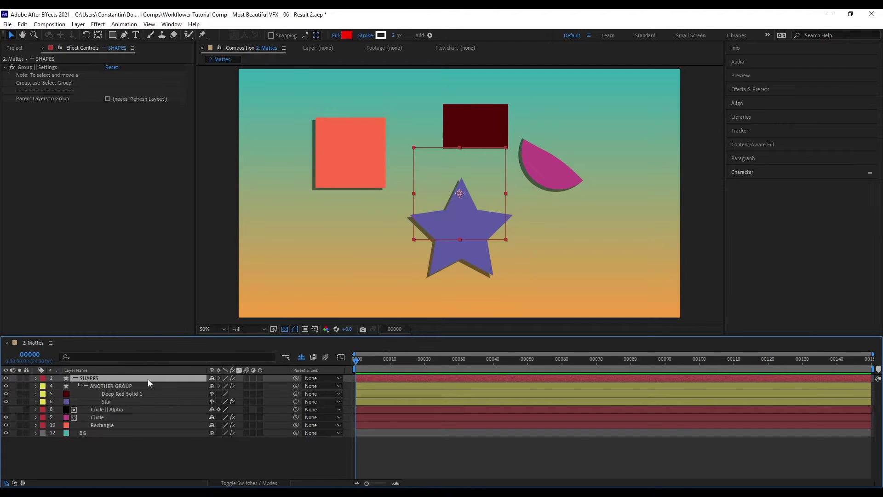
{"action": "key", "text": "ctrl+alt+z"}
{"action": "key", "text": "g"}
{"action": "left_click", "coordinate": [345, 51]}
{"action": "left_click", "coordinate": [325, 207]}
{"action": "left_click", "coordinate": [523, 276]}
{"action": "left_click", "coordinate": [561, 197]}
{"action": "left_click", "coordinate": [384, 129]}
- Create a group matte for the nested ANOTHER GROUP and draw a closed Pen mask on it around the star and red solid
{"action": "left_click", "coordinate": [164, 395]}
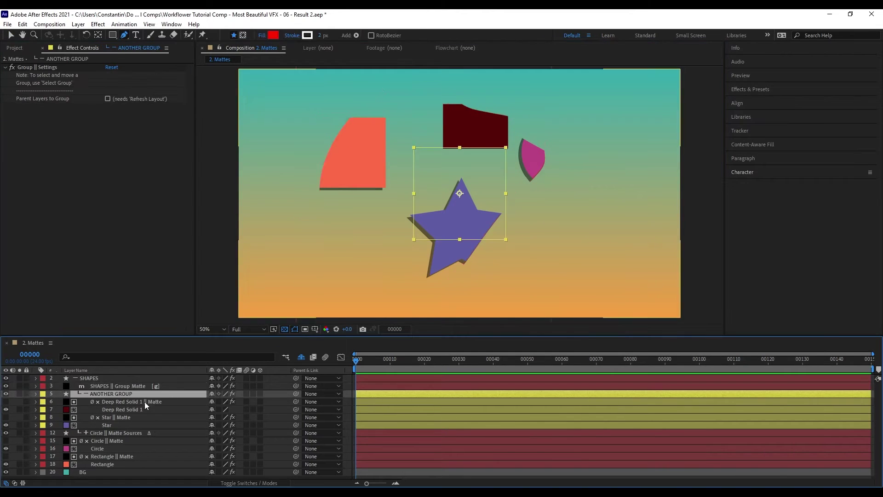
{"action": "key", "text": "ctrl+alt+z"}
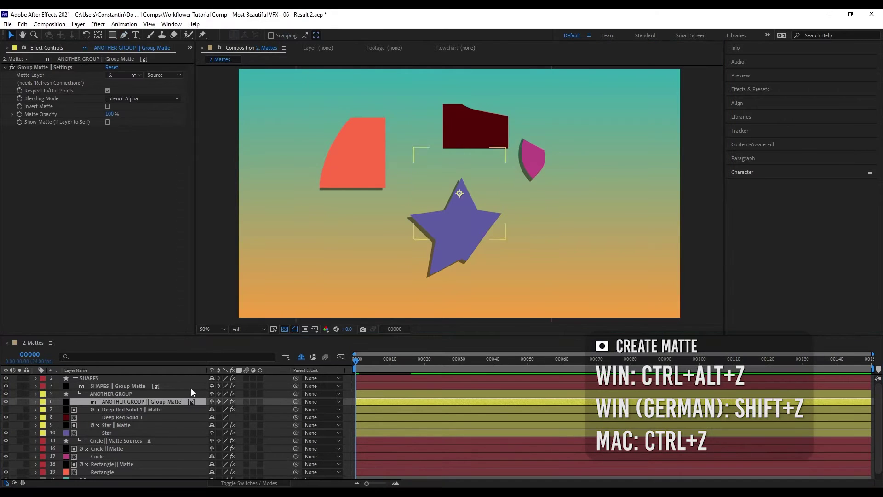
{"action": "key", "text": "g"}
{"action": "left_click_drag", "start_coordinate": [383, 133], "coordinate": [428, 125]}
{"action": "left_click", "coordinate": [353, 216]}
{"action": "left_click", "coordinate": [477, 231]}
{"action": "left_click", "coordinate": [527, 144]}
{"action": "left_click", "coordinate": [467, 126]}
{"action": "left_click", "coordinate": [383, 133]}
{"action": "left_click_drag", "start_coordinate": [477, 231], "coordinate": [482, 141]}
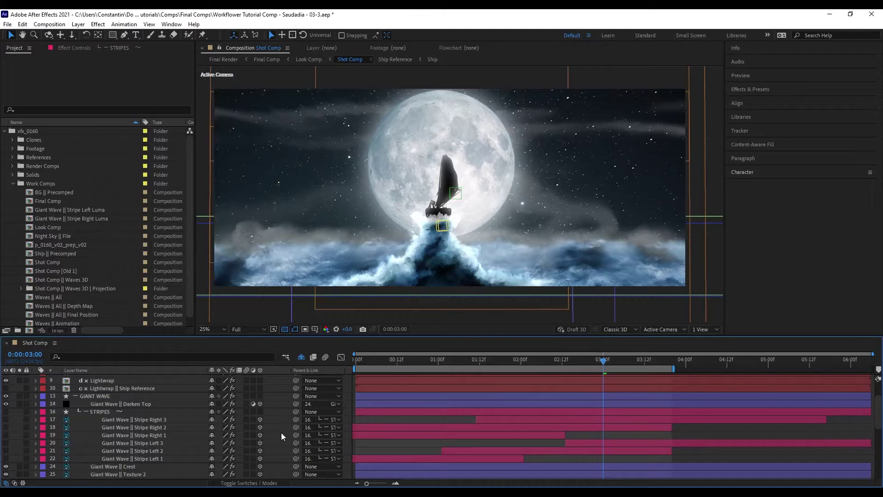
- Enable the STRIPES group in Shot Comp and solo it to preview the animated wave stripes
{"action": "scroll", "coordinate": [280, 432], "scroll_direction": "down", "scroll_amount": 3}
{"action": "scroll", "coordinate": [132, 397], "scroll_direction": "up", "scroll_amount": 1}
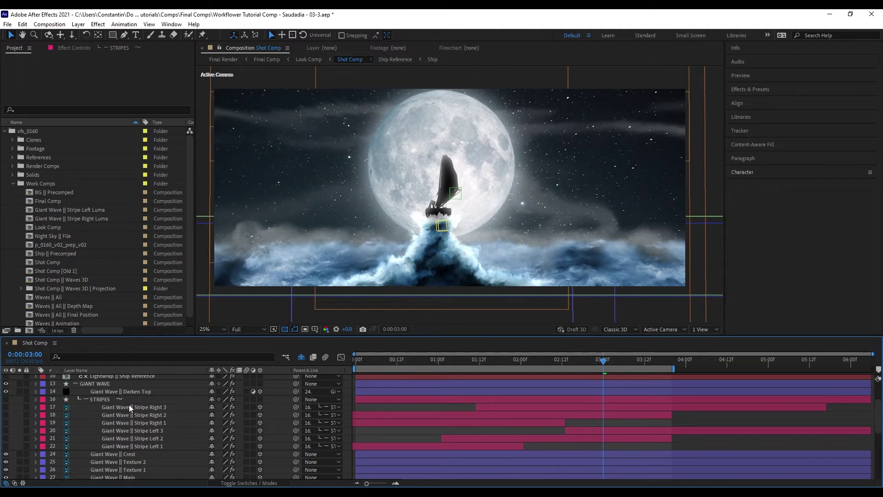
{"action": "left_click", "coordinate": [138, 398]}
{"action": "key", "text": "shift+b"}
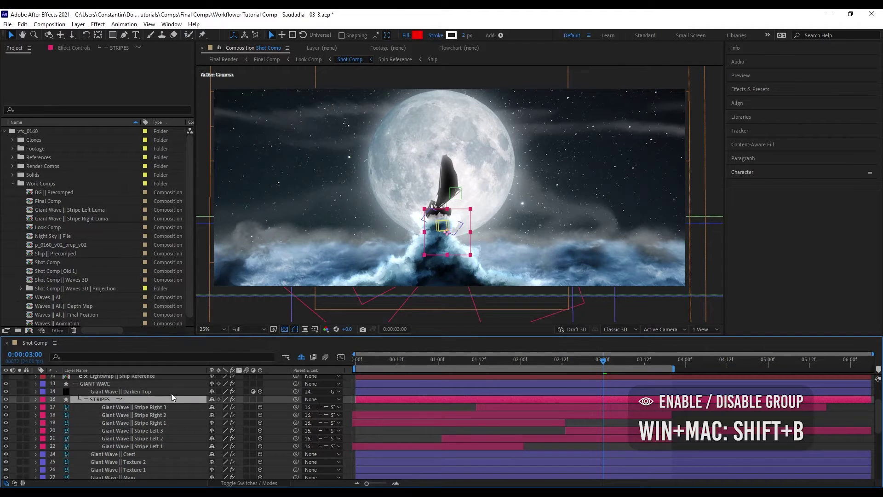
{"action": "key", "text": "ctrl+alt+d"}
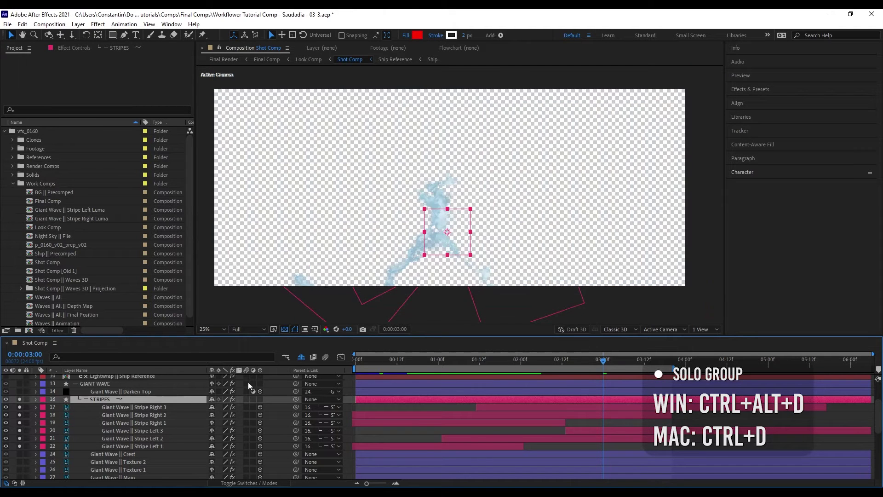
{"action": "left_click_drag", "start_coordinate": [523, 360], "coordinate": [478, 388]}
{"action": "key", "text": "space"}
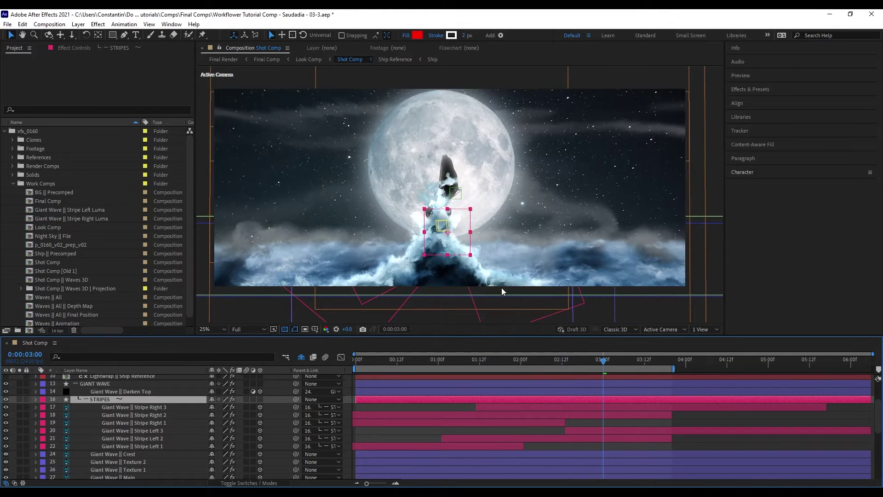
- Examine closely how the stripes cover the giant wave, and disable the STRIPES group to compare
{"action": "key", "text": "period"}
{"action": "left_click_drag", "start_coordinate": [427, 235], "coordinate": [452, 114]}
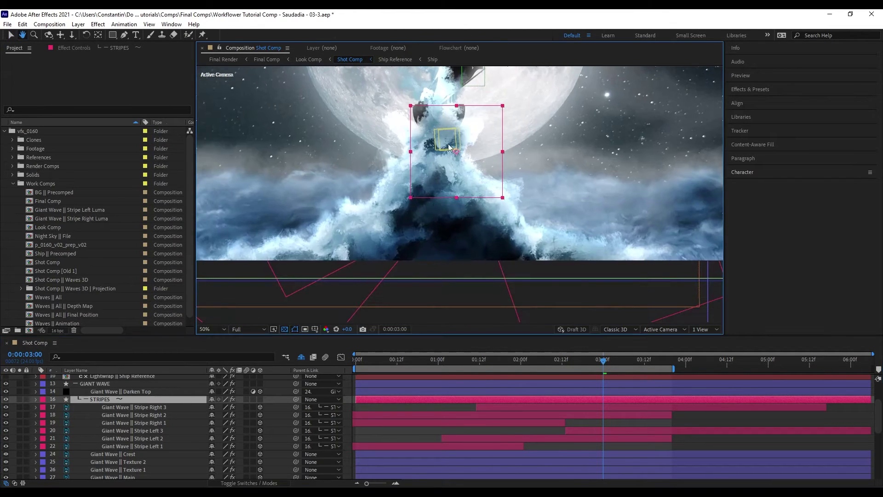
{"action": "left_click_drag", "start_coordinate": [426, 241], "coordinate": [426, 210]}
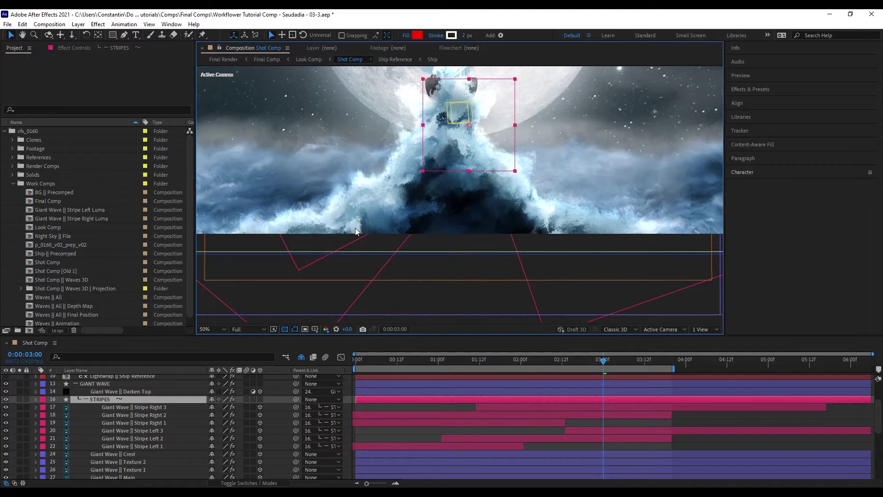
{"action": "key", "text": "shift+b"}
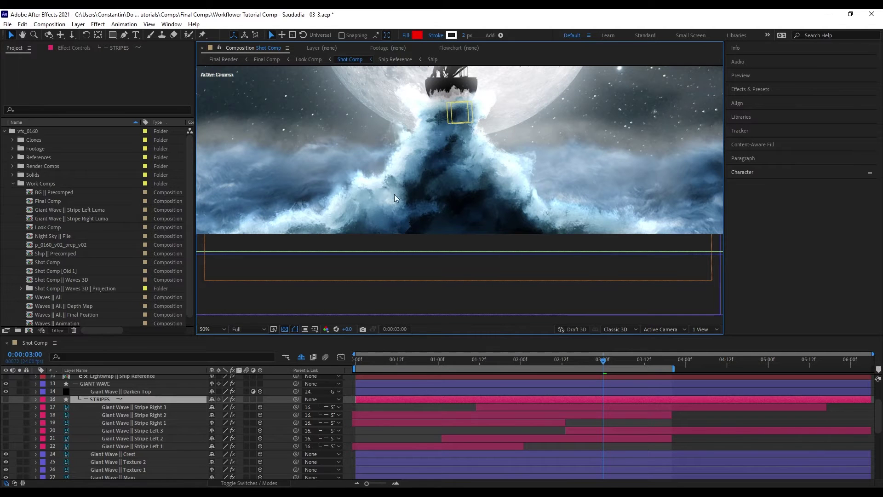
- Clone and precompose the Giant Wave Crest, Texture 2, Texture 1 and Main layers as Giant Wave || Luma, with Prime Clone disabled
{"action": "scroll", "coordinate": [453, 196], "scroll_direction": "down", "scroll_amount": 2}
{"action": "scroll", "coordinate": [142, 452], "scroll_direction": "down", "scroll_amount": 2}
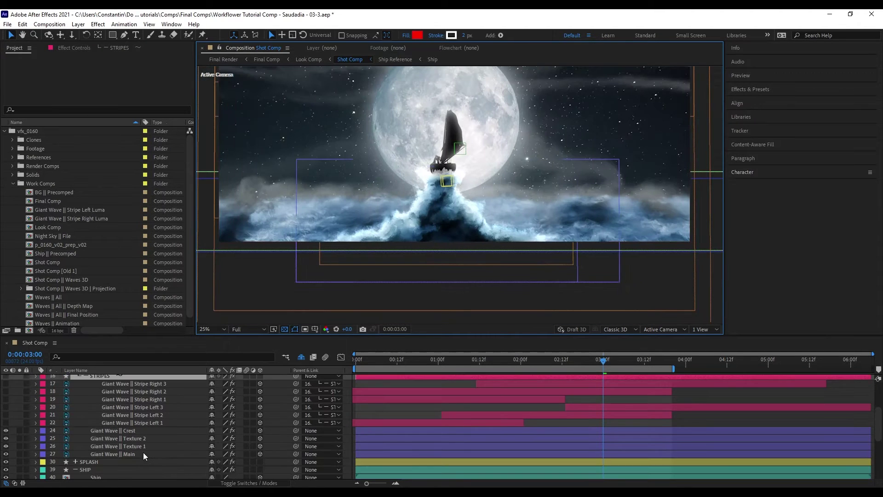
{"action": "left_click", "coordinate": [143, 454]}
{"action": "left_click", "coordinate": [152, 430], "text": "shift"}
{"action": "scroll", "coordinate": [191, 423], "scroll_direction": "down", "scroll_amount": 1}
{"action": "key", "text": "ctrl+alt+shift+w"}
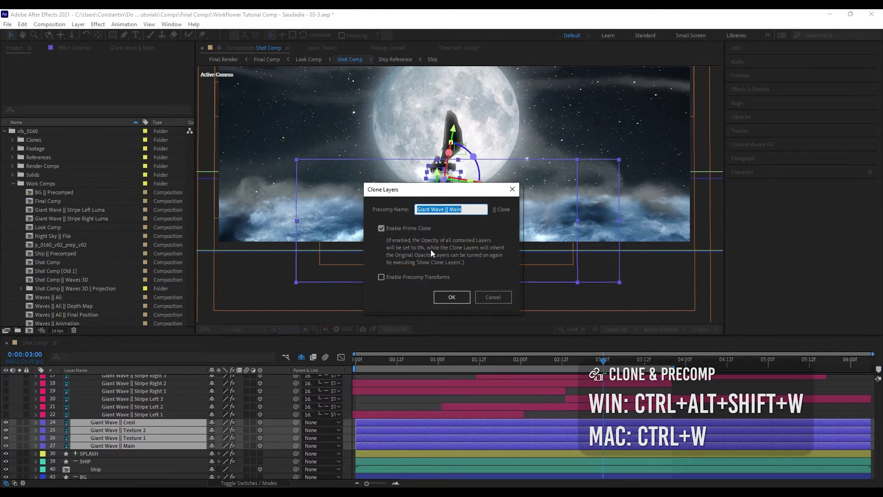
{"action": "left_click", "coordinate": [405, 229]}
{"action": "double_click", "coordinate": [458, 209]}
{"action": "type", "text": "Luma"}
{"action": "key", "text": "Return"}
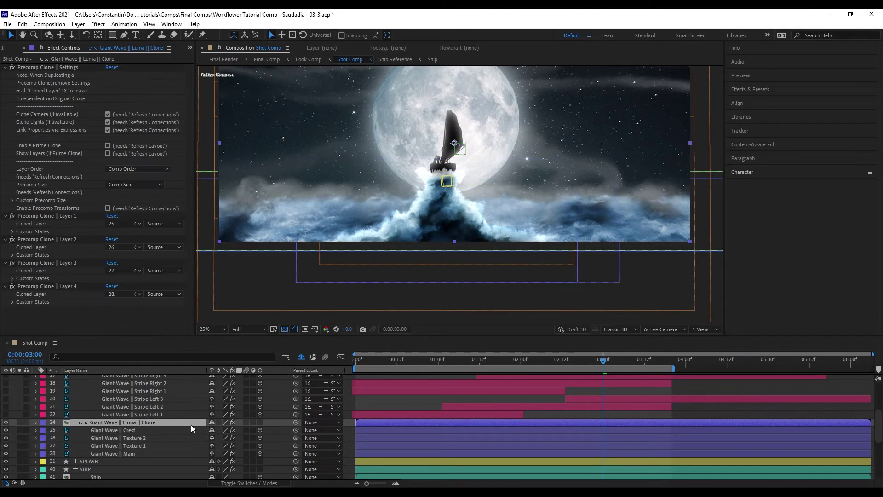
- Move the Giant Wave || Luma || Clone layer above the STRIPES group and desaturate it completely with a Hue/Saturation effect
{"action": "scroll", "coordinate": [192, 424], "scroll_direction": "up", "scroll_amount": 4}
{"action": "left_click_drag", "start_coordinate": [152, 459], "coordinate": [154, 402]}
{"action": "left_click", "coordinate": [19, 404]}
{"action": "right_click", "coordinate": [92, 276]}
{"action": "left_click", "coordinate": [133, 268]}
{"action": "left_click_drag", "start_coordinate": [101, 190], "coordinate": [22, 194]}
- Add a Curves effect that deepens the shadows of the Giant Wave || Luma || Clone layer, and hide the clone
{"action": "key", "text": "ctrl+space"}
{"action": "type", "text": "curv"}
{"action": "key", "text": "Return"}
{"action": "left_click_drag", "start_coordinate": [45, 240], "coordinate": [46, 248]}
{"action": "left_click_drag", "start_coordinate": [75, 211], "coordinate": [78, 210]}
{"action": "left_click", "coordinate": [19, 405]}
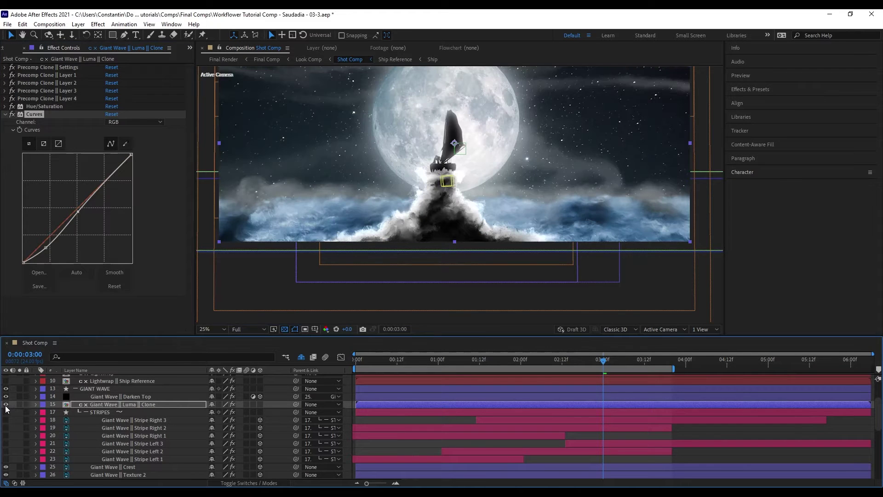
- Enable the STRIPES group again and create a group matte for it
{"action": "left_click", "coordinate": [121, 412]}
{"action": "key", "text": "shift+b"}
{"action": "key", "text": "ctrl+alt+z"}
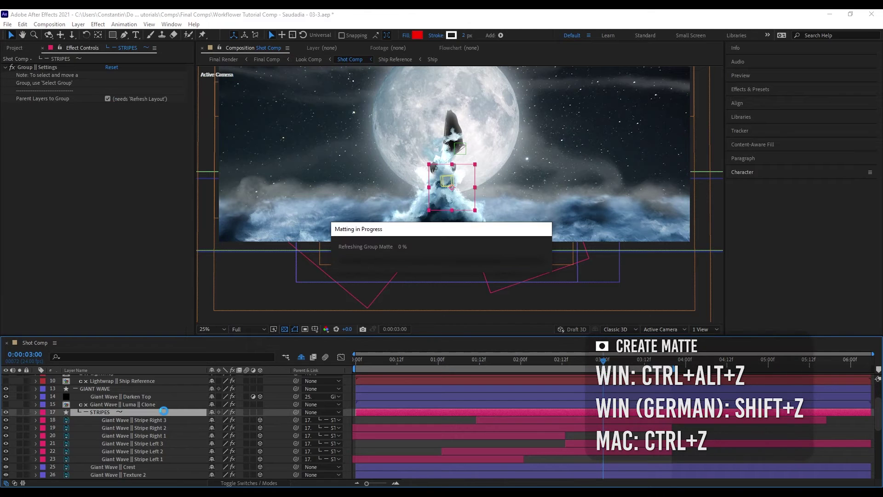
- Set the matte layer of STRIPES || Group Matte to Giant Wave || Luma || Clone and refresh the connections
{"action": "left_click", "coordinate": [114, 74]}
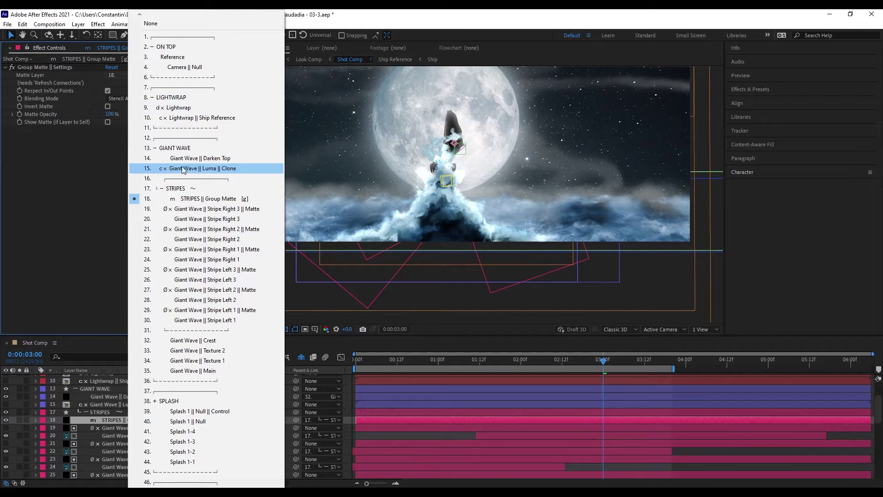
{"action": "left_click", "coordinate": [209, 169]}
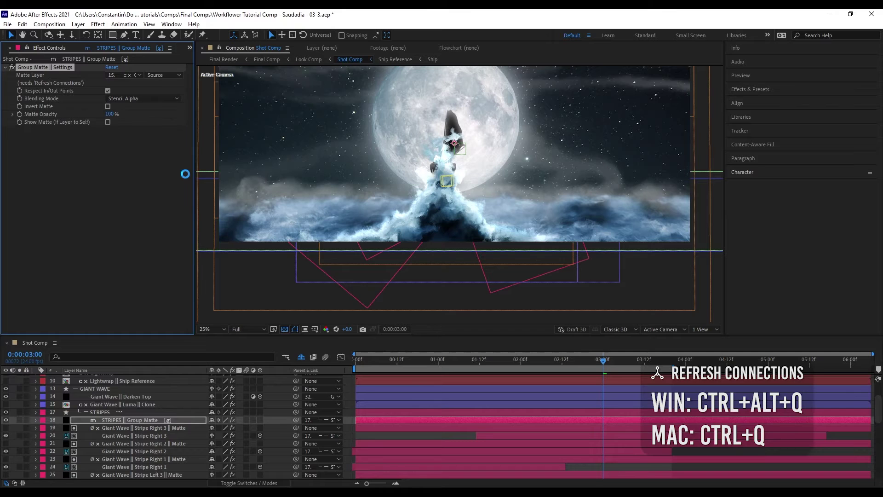
{"action": "key", "text": "ctrl+alt+q"}
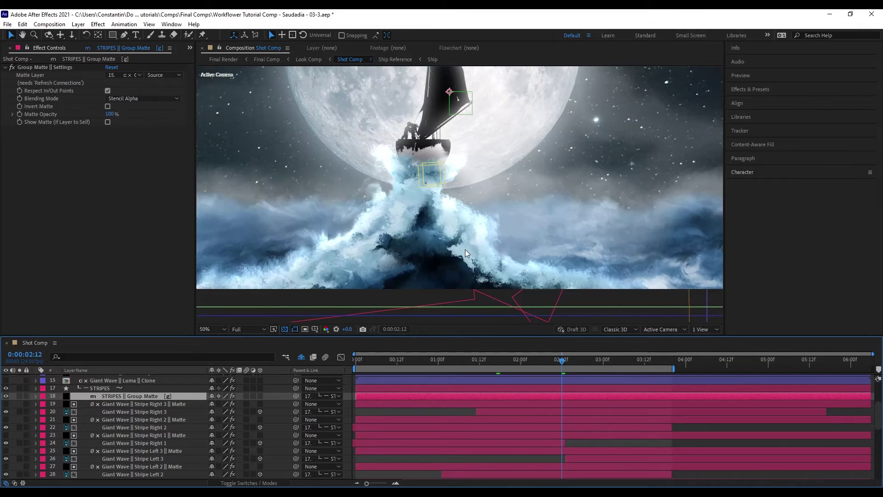
- Solo the STRIPES group to examine the matted stripes, and return to the full composition view
{"action": "left_click", "coordinate": [465, 252]}
{"action": "key", "text": "ctrl+alt+d"}
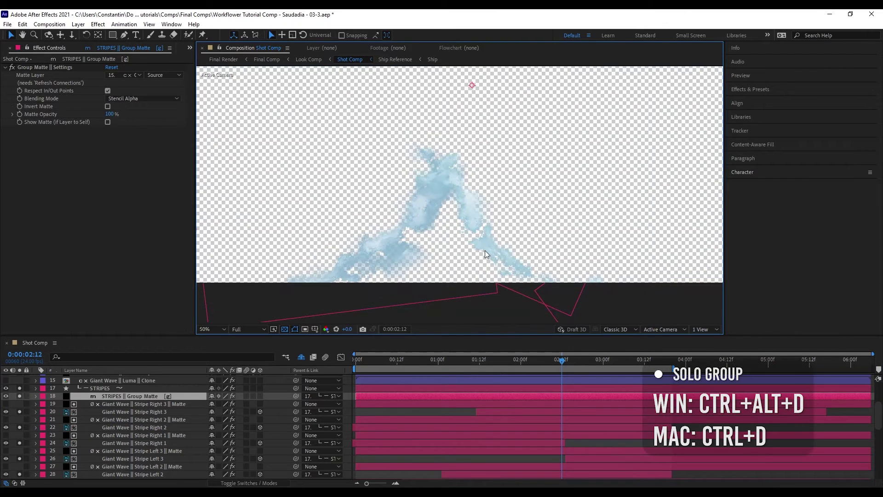
{"action": "key", "text": "ctrl+alt+d"}
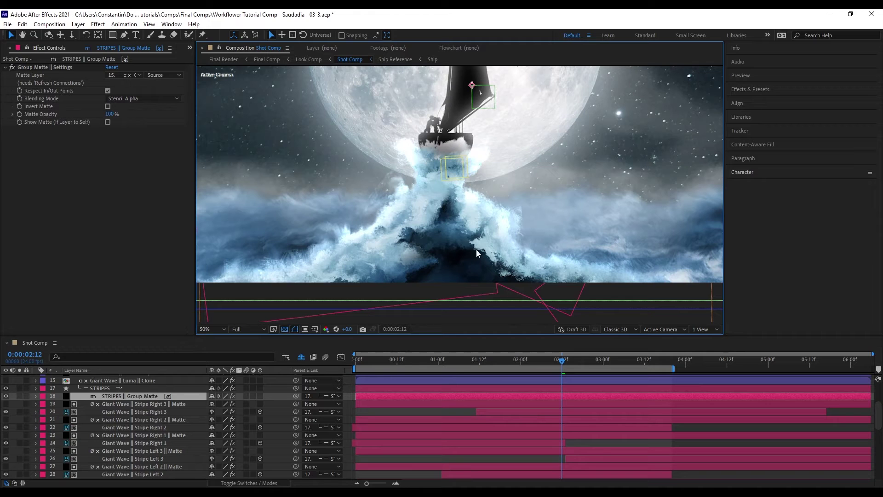
- Set the blending mode of STRIPES || Group Matte to Stencil Luma
{"action": "left_click", "coordinate": [138, 99]}
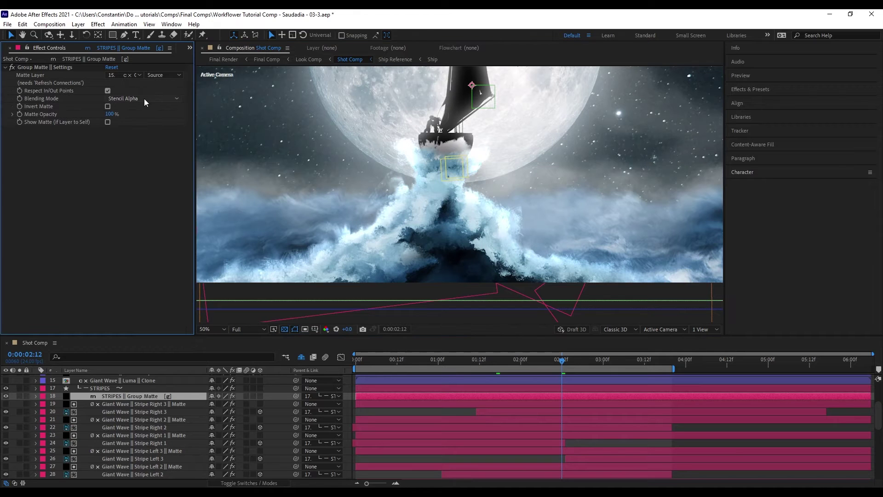
{"action": "left_click", "coordinate": [136, 120]}
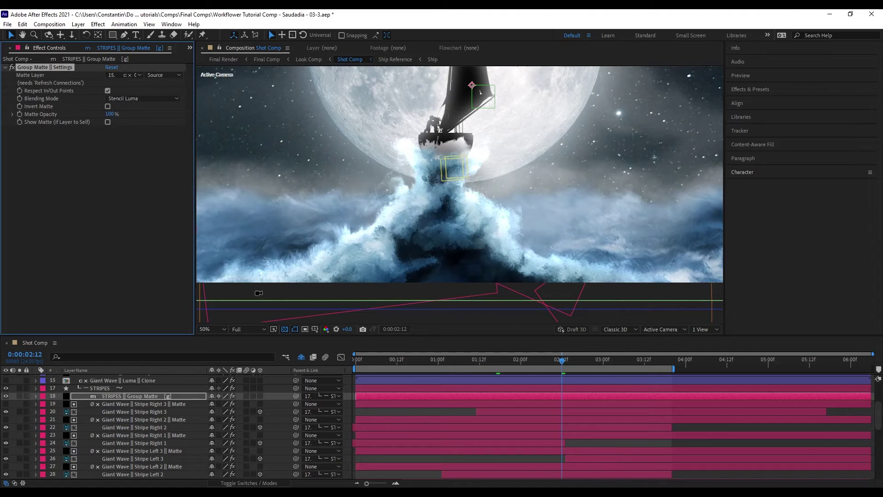
- Isolate the STRIPES group and compare the shot with the group matte effect switched off at an earlier frame
{"action": "key", "text": "ctrl+alt+d"}
{"action": "left_click_drag", "start_coordinate": [561, 363], "coordinate": [526, 358]}
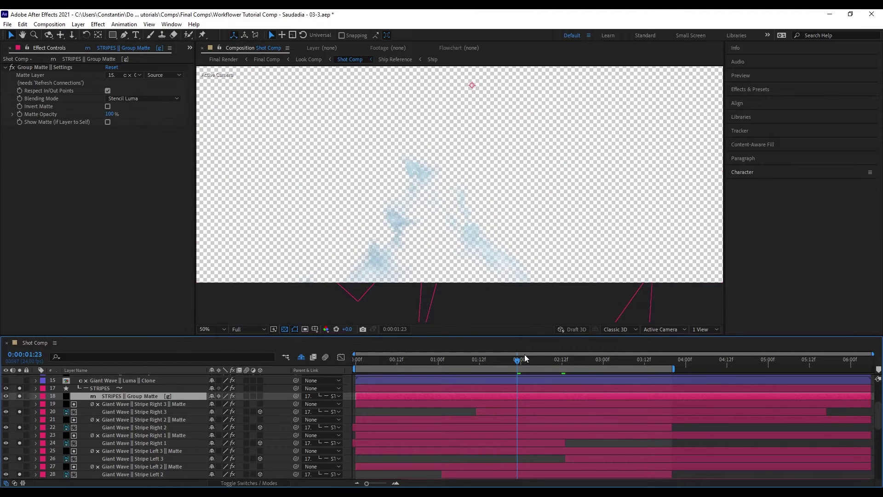
{"action": "left_click", "coordinate": [14, 69]}
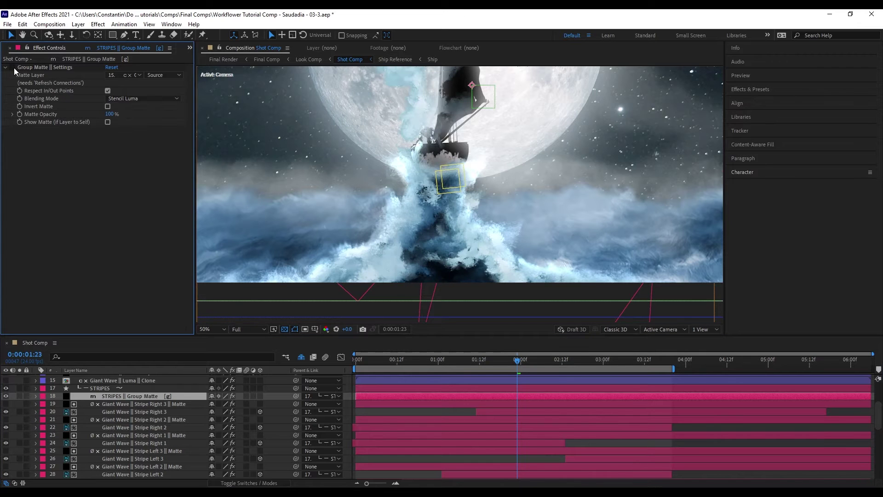
{"action": "key", "text": "space"}
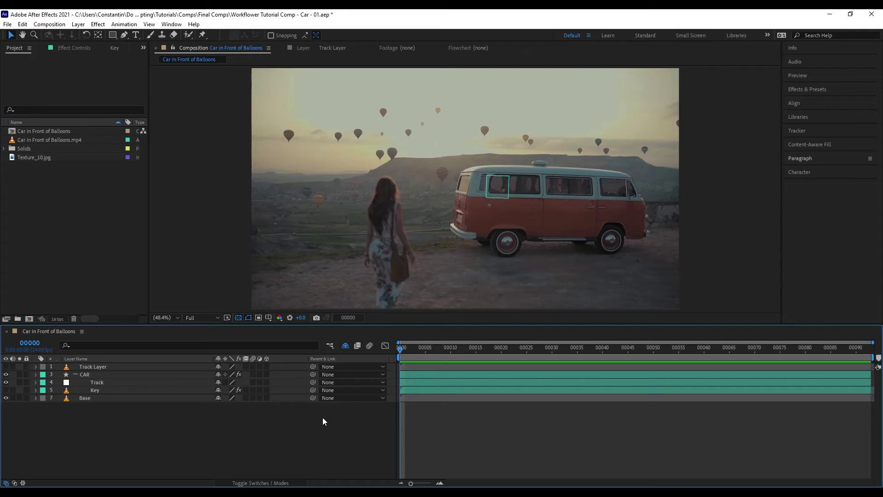
- Play through the Car in Front of Balloons shot to check how the Track null follows the car
{"action": "left_click_drag", "start_coordinate": [421, 346], "coordinate": [349, 341]}
{"action": "mouse_move", "coordinate": [402, 348]}
{"action": "left_mouse_down"}
{"action": "mouse_move", "coordinate": [729, 348]}
{"action": "mouse_move", "coordinate": [400, 348]}
{"action": "left_mouse_up"}
{"action": "left_click", "coordinate": [122, 382]}
{"action": "key", "text": "space"}
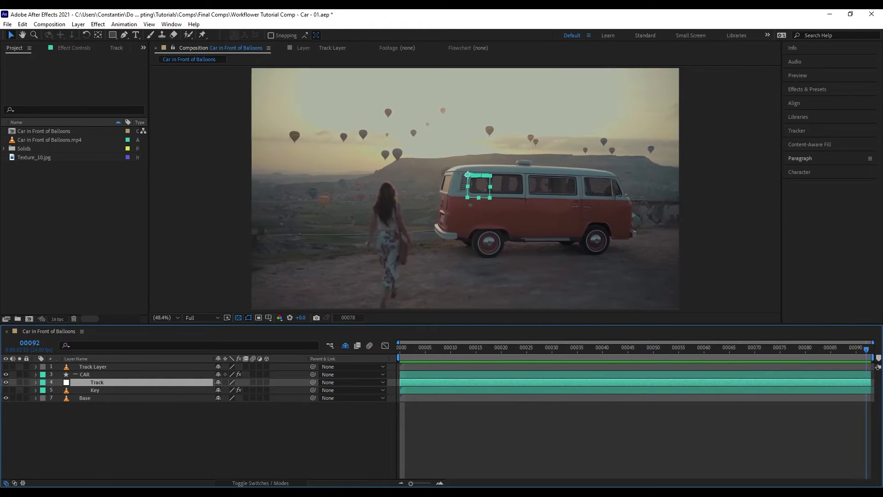
{"action": "key", "text": "space"}
- Show and solo the Key layer to examine the keyed red car body
{"action": "left_click", "coordinate": [111, 392]}
{"action": "left_click", "coordinate": [5, 390]}
{"action": "left_click", "coordinate": [19, 390]}
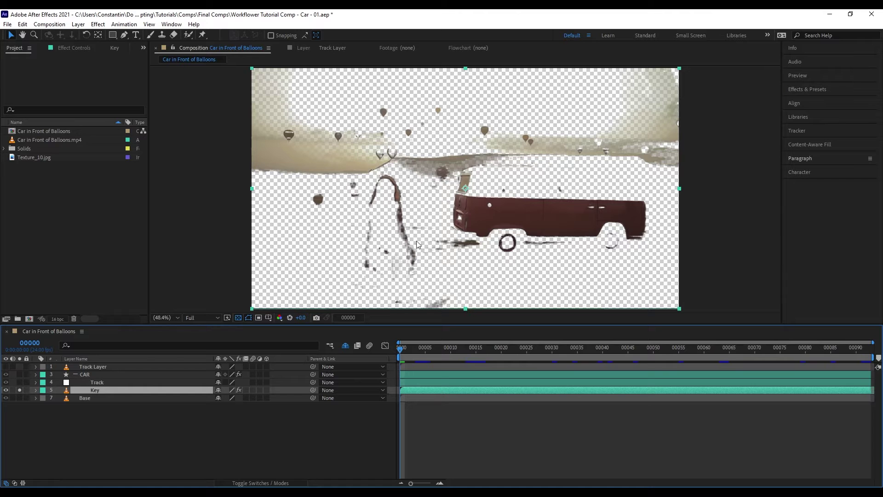
{"action": "left_click_drag", "start_coordinate": [461, 349], "coordinate": [430, 349]}
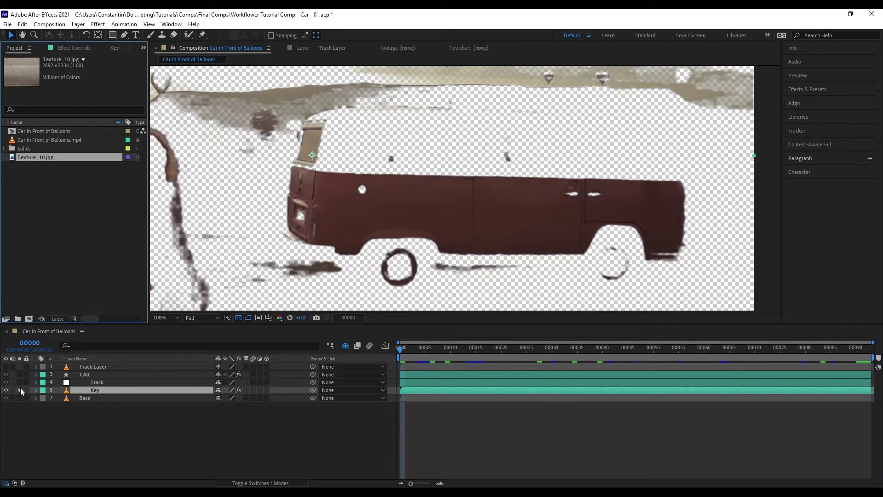
- End the solo of Key, add Texture_10.jpg beneath it in the CAR group, and position the texture over the car
{"action": "left_click", "coordinate": [20, 389]}
{"action": "left_click_drag", "start_coordinate": [54, 157], "coordinate": [203, 394]}
{"action": "scroll", "coordinate": [525, 279], "scroll_direction": "down", "scroll_amount": 2}
{"action": "left_click_drag", "start_coordinate": [479, 232], "coordinate": [588, 251]}
- Set the Texture layer's blending mode to Multiply and rotate the texture to line up with the car
{"action": "left_click", "coordinate": [260, 482]}
{"action": "left_click", "coordinate": [235, 397]}
{"action": "left_click", "coordinate": [267, 136]}
{"action": "scroll", "coordinate": [466, 231], "scroll_direction": "up", "scroll_amount": 2}
{"action": "key", "text": "w"}
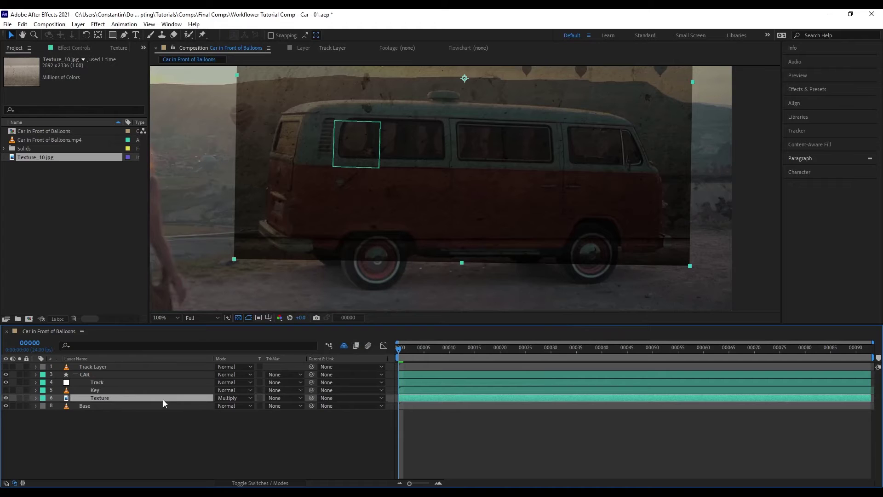
- Show and solo the Key layer again and review the keyed areas over the length of the clip
{"action": "left_click", "coordinate": [112, 390]}
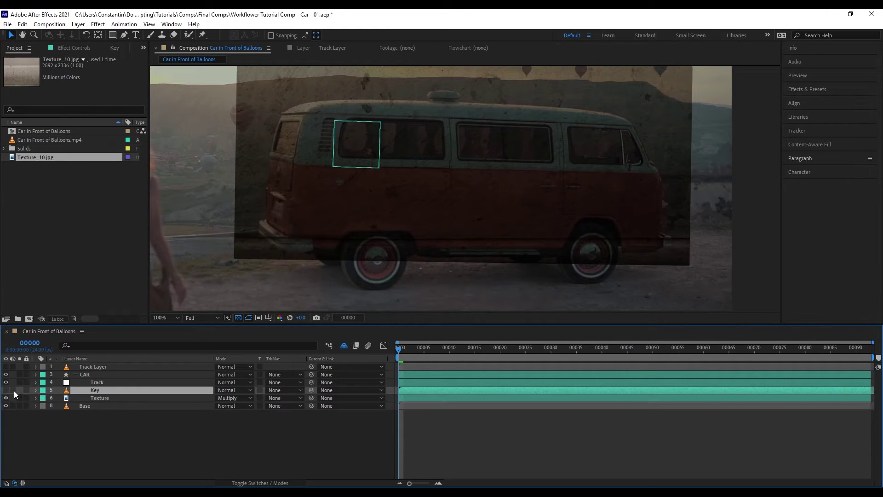
{"action": "left_click", "coordinate": [5, 390]}
{"action": "left_click", "coordinate": [19, 390]}
{"action": "left_click_drag", "start_coordinate": [400, 350], "coordinate": [835, 349]}
{"action": "left_click_drag", "start_coordinate": [695, 356], "coordinate": [390, 365]}
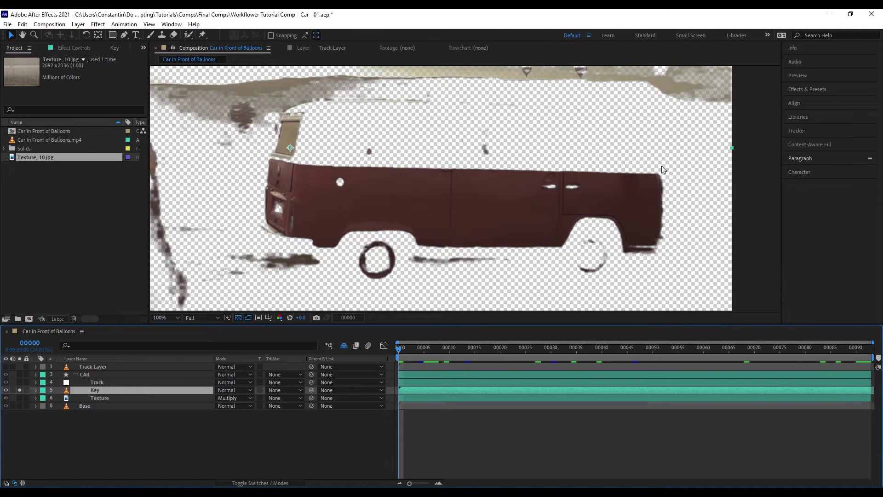
- Create a 1920 × 1080 px black solid above the Key layer and rename it Area
{"action": "left_click", "coordinate": [124, 383]}
{"action": "left_click", "coordinate": [178, 393]}
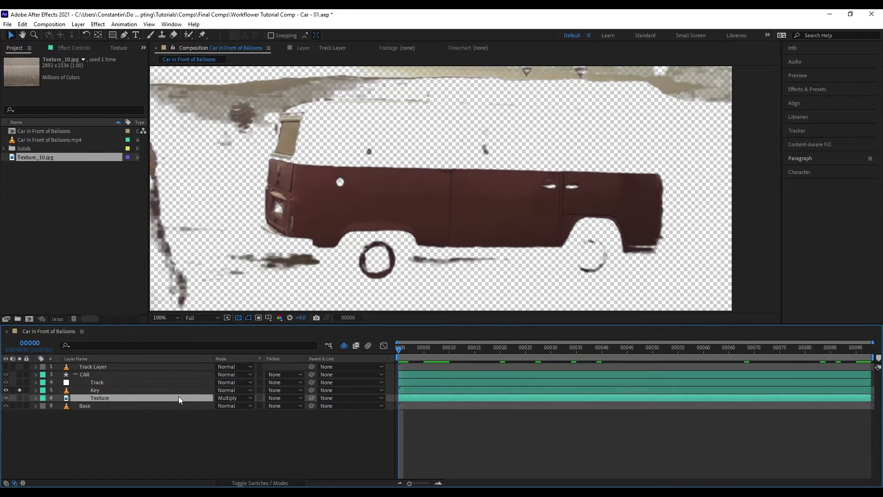
{"action": "key", "text": "ctrl+y"}
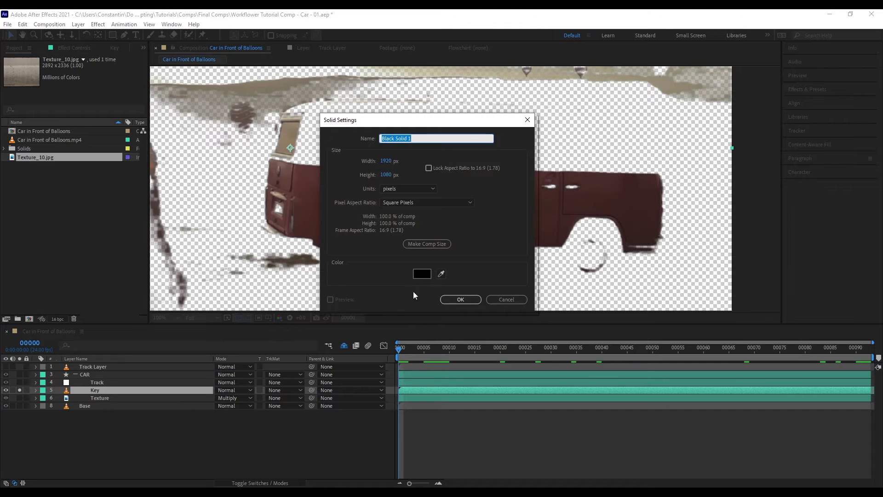
{"action": "left_click", "coordinate": [458, 300]}
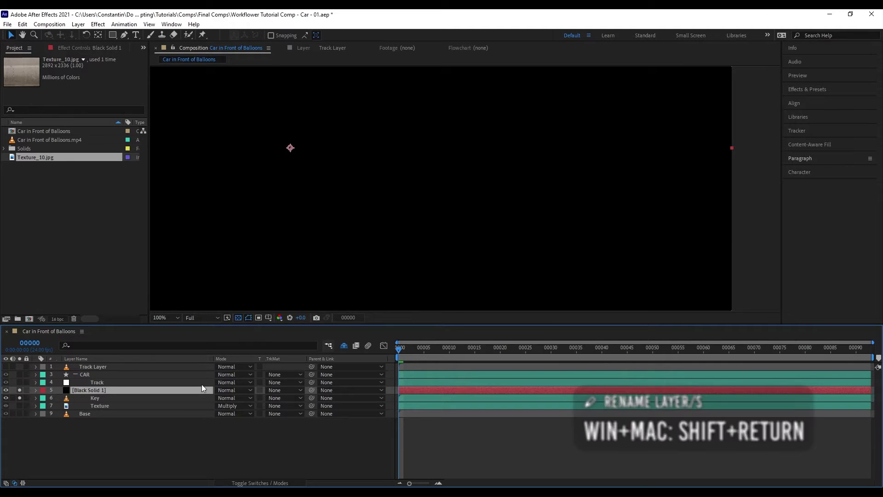
{"action": "key", "text": "shift+Return"}
{"action": "type", "text": "Area"}
{"action": "key", "text": "Return"}
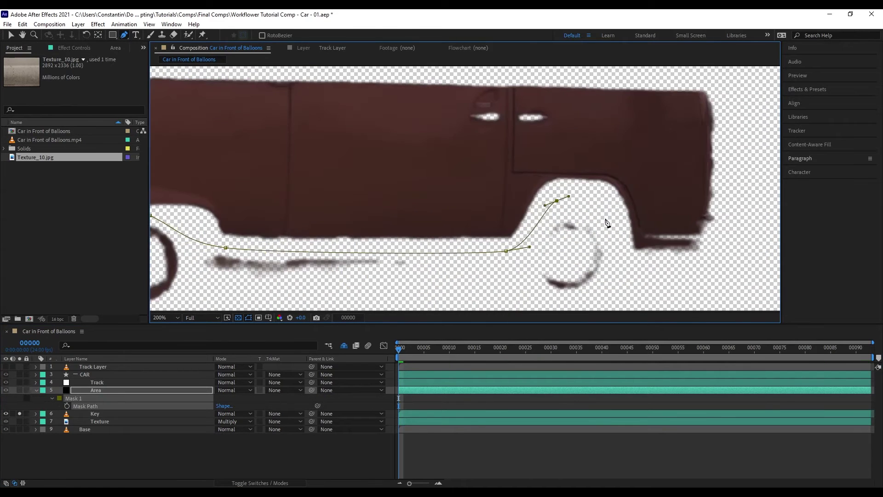
- Draw a closed mask around the red car body on the Area layer and set its feather to 25 pixels
{"action": "left_click_drag", "start_coordinate": [676, 121], "coordinate": [652, 107]}
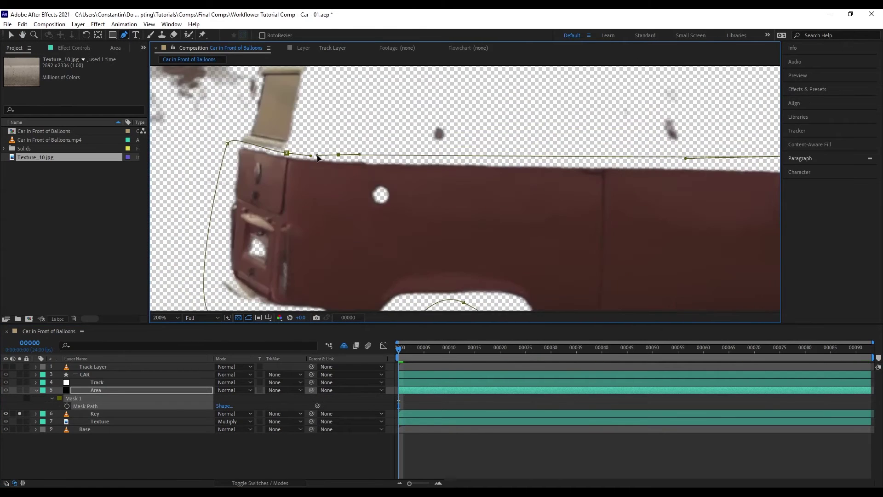
{"action": "left_click", "coordinate": [260, 483]}
{"action": "left_click_drag", "start_coordinate": [239, 406], "coordinate": [232, 405]}
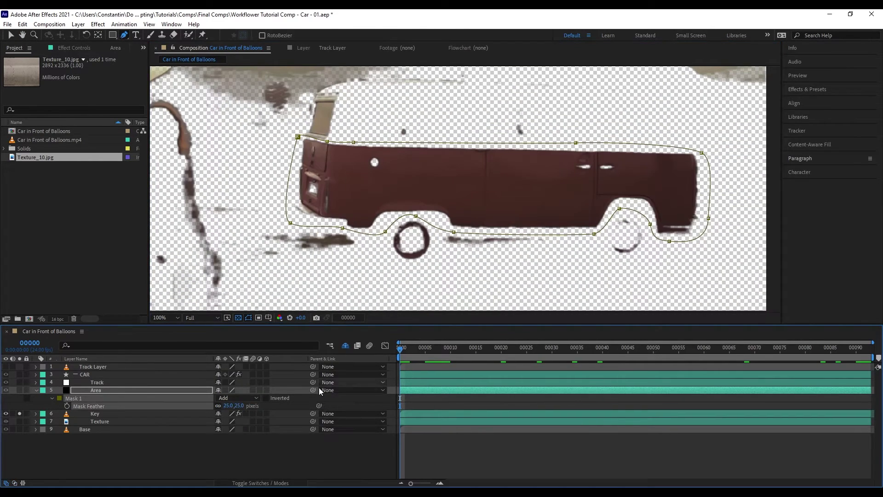
- Parent the Area layer to Track and widen its mask at the car's right end using frame 92 as reference
{"action": "left_click_drag", "start_coordinate": [313, 390], "coordinate": [183, 382]}
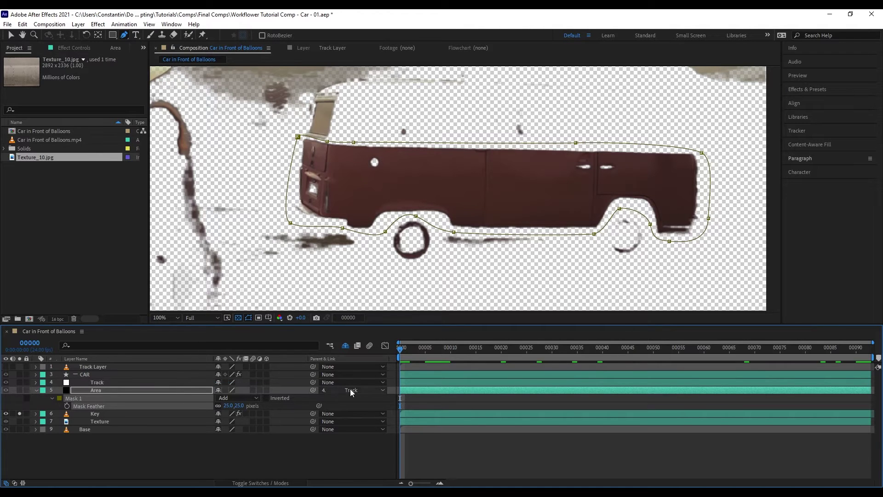
{"action": "left_click_drag", "start_coordinate": [423, 349], "coordinate": [866, 348]}
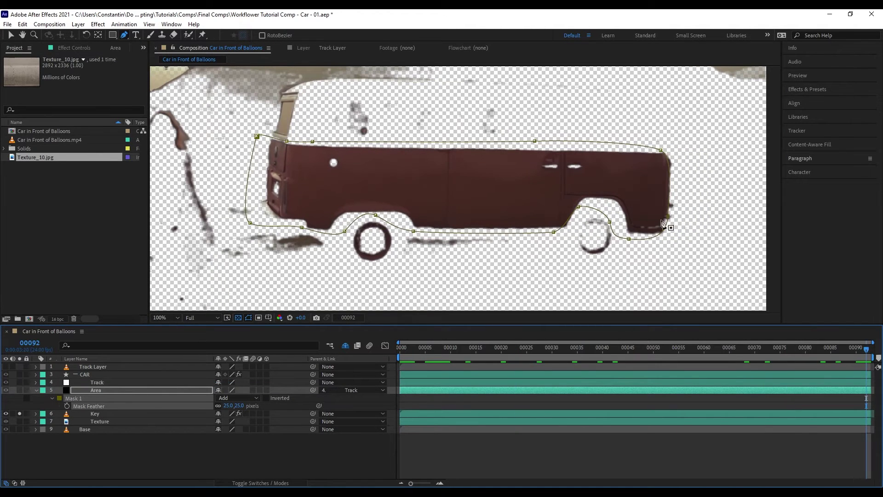
{"action": "left_click_drag", "start_coordinate": [667, 216], "coordinate": [678, 214]}
{"action": "left_click_drag", "start_coordinate": [661, 149], "coordinate": [671, 149]}
{"action": "left_click_drag", "start_coordinate": [804, 348], "coordinate": [223, 353]}
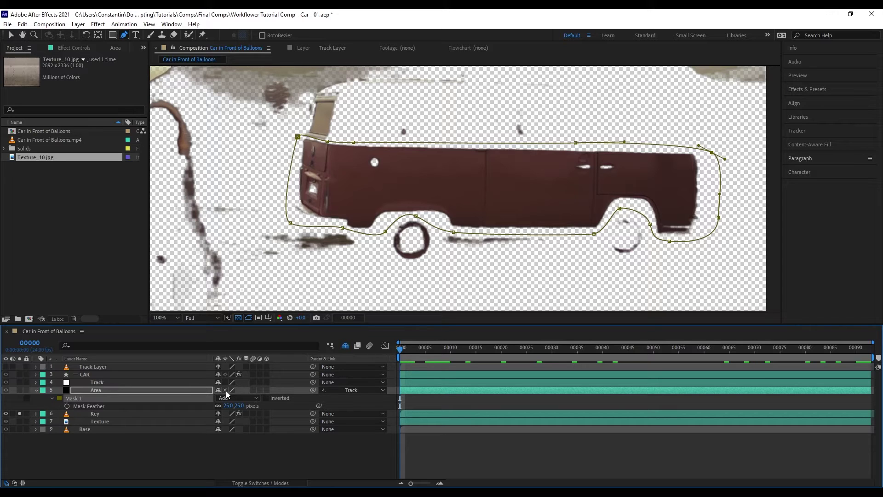
{"action": "left_click", "coordinate": [195, 388]}
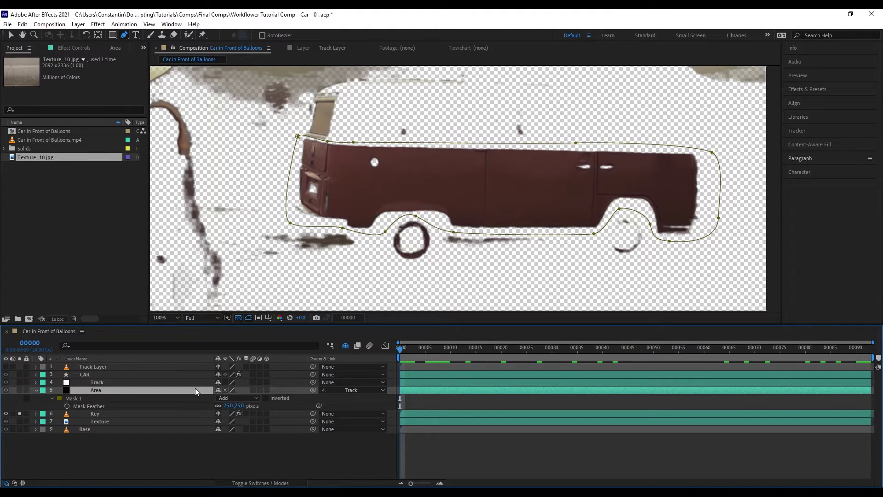
{"action": "left_click", "coordinate": [37, 389]}
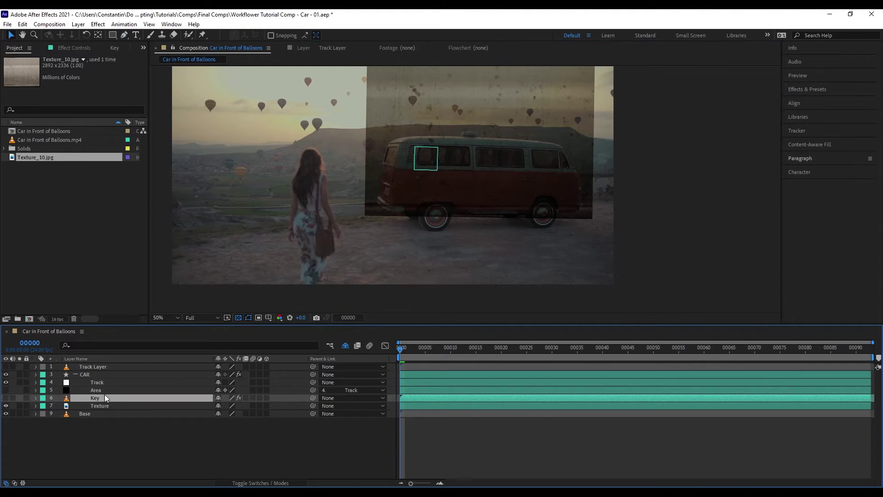
- Create a multi-layer matte for the Texture layer using the Area and Key layers as sources
{"action": "left_click", "coordinate": [85, 389]}
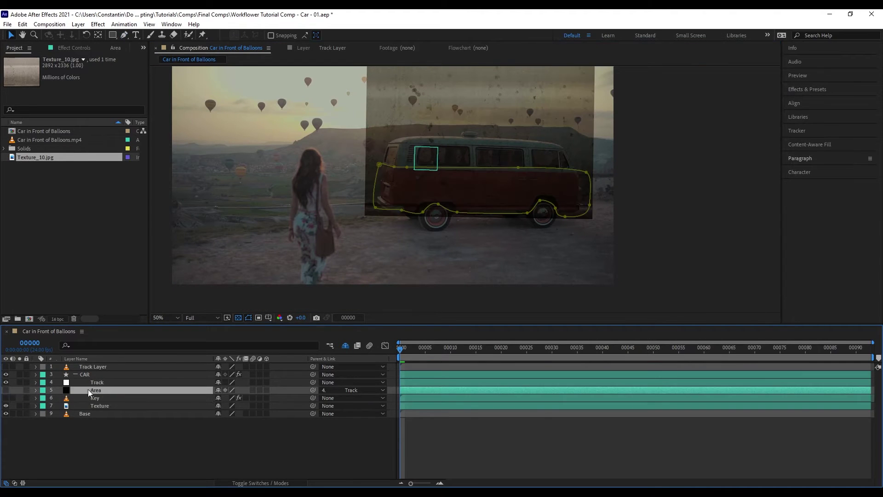
{"action": "left_click", "coordinate": [105, 399]}
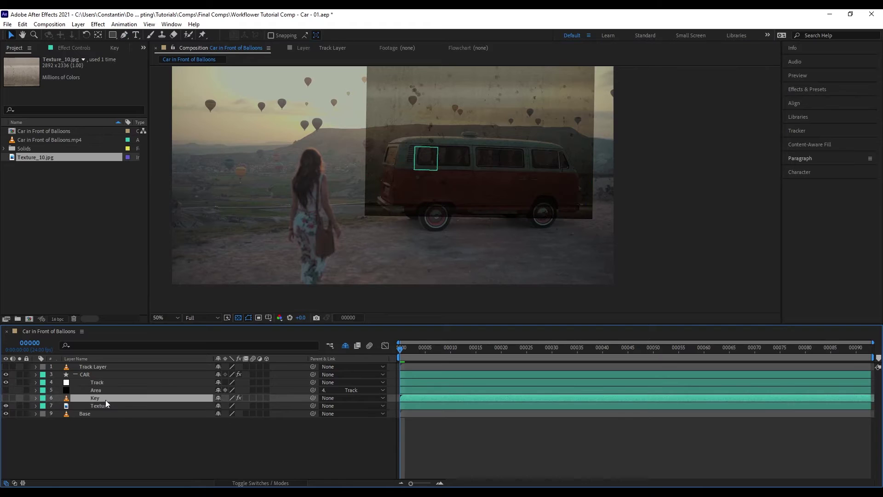
{"action": "left_click", "coordinate": [112, 405]}
{"action": "scroll", "coordinate": [465, 188], "scroll_direction": "up", "scroll_amount": 2}
{"action": "left_click_drag", "start_coordinate": [484, 231], "coordinate": [459, 245]}
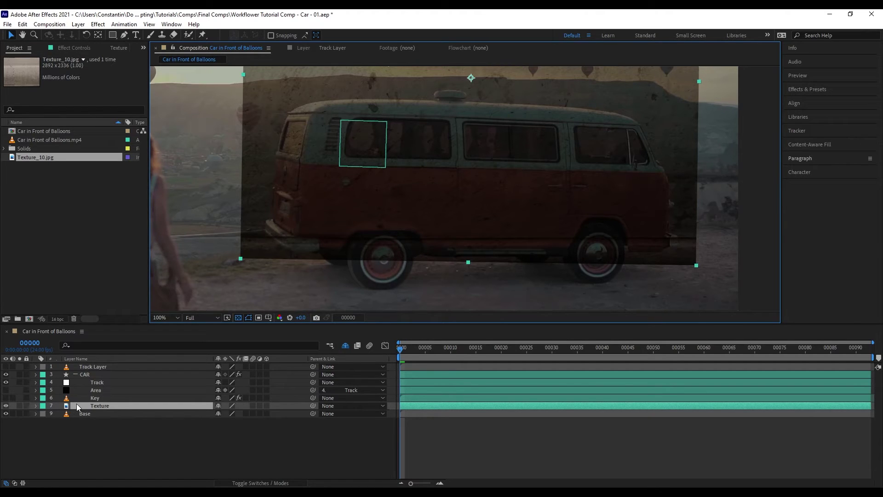
{"action": "left_click", "coordinate": [164, 391], "text": "shift"}
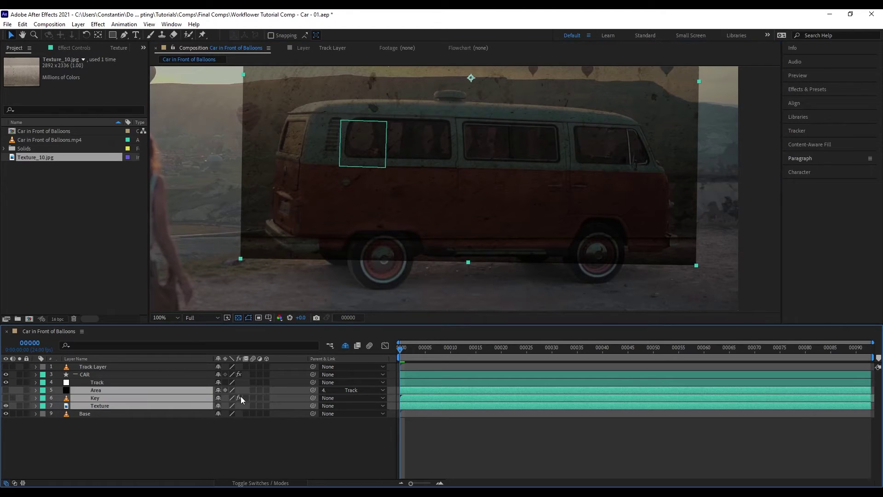
{"action": "key", "text": "ctrl+alt+x"}
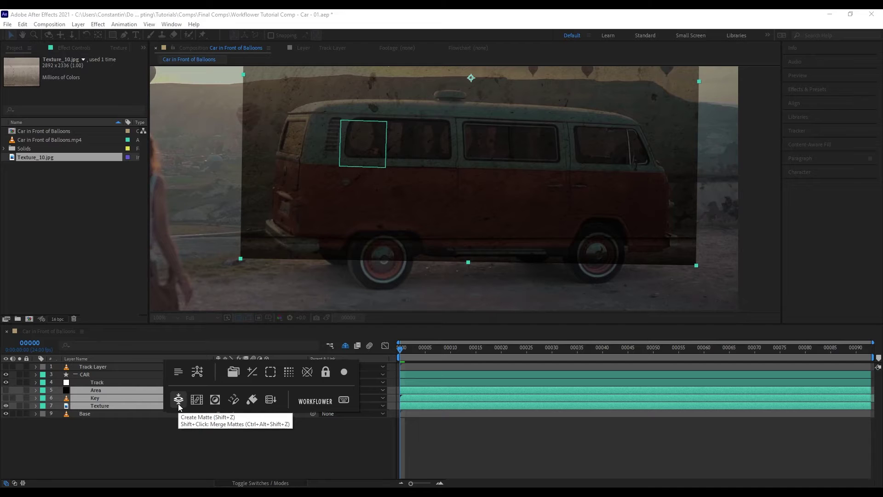
{"action": "left_click", "coordinate": [178, 404]}
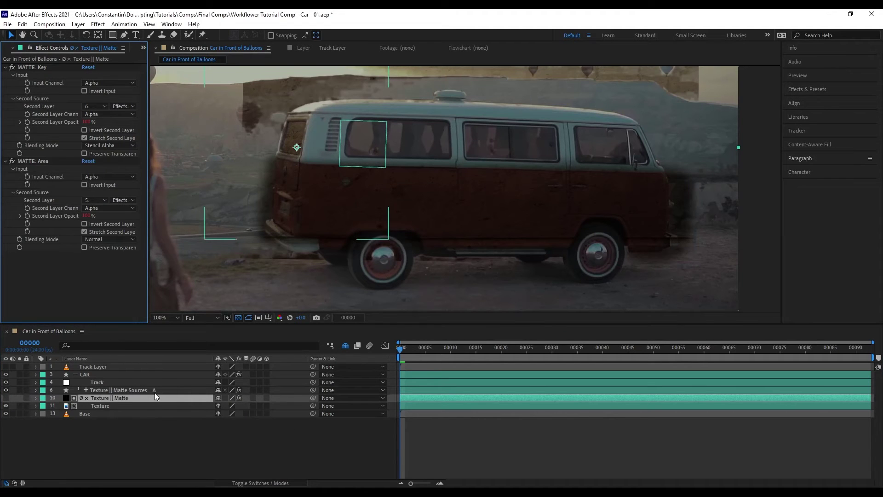
- Expand the Texture || Matte Sources group and inspect the Area and Key layers inside it
{"action": "left_click", "coordinate": [134, 390]}
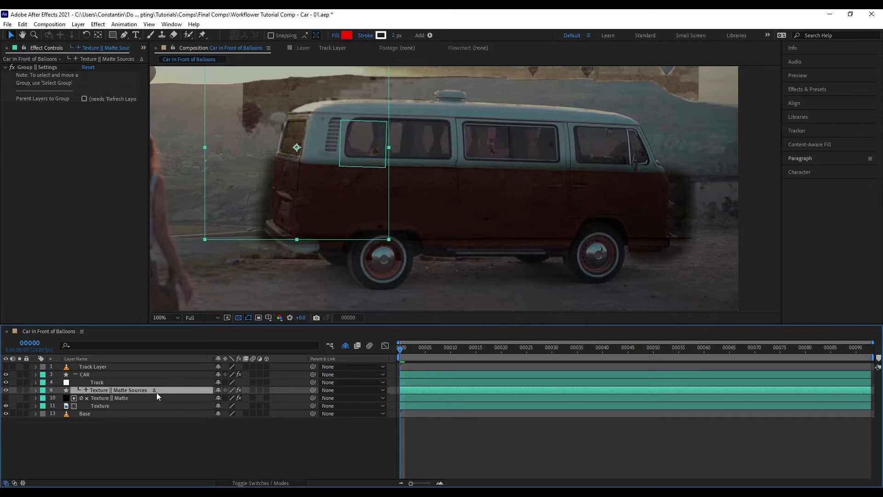
{"action": "key", "text": "shift+x"}
{"action": "left_click", "coordinate": [138, 404]}
{"action": "left_click", "coordinate": [141, 397]}
{"action": "left_click", "coordinate": [142, 404]}
{"action": "left_click", "coordinate": [144, 397]}
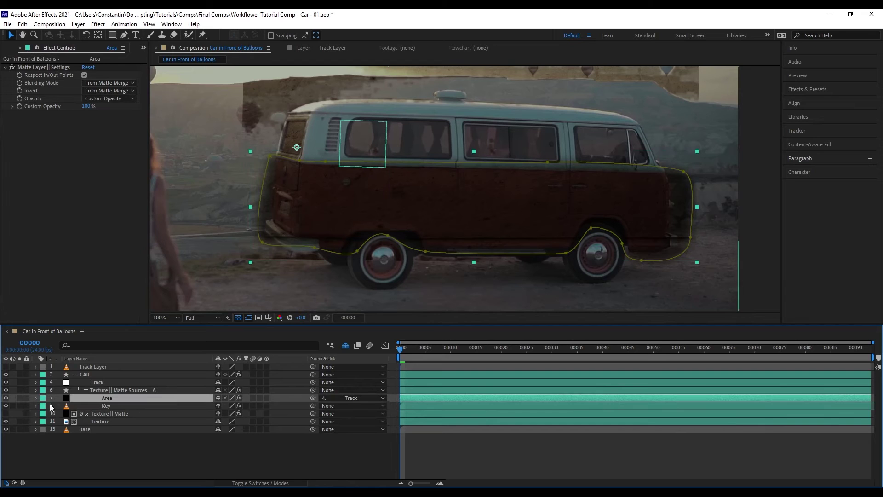
- Reveal the Opacity properties of the Area and Key layers to check them, and hide them again
{"action": "left_click", "coordinate": [112, 405], "text": "shift"}
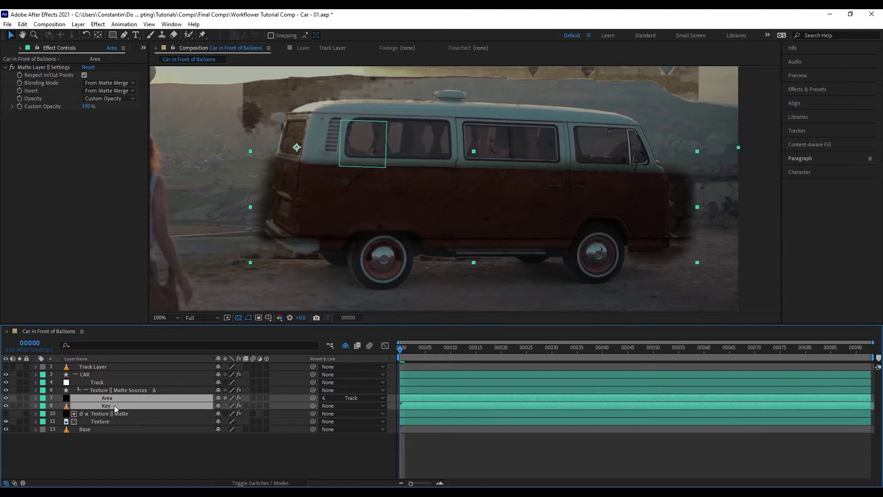
{"action": "key", "text": "t"}
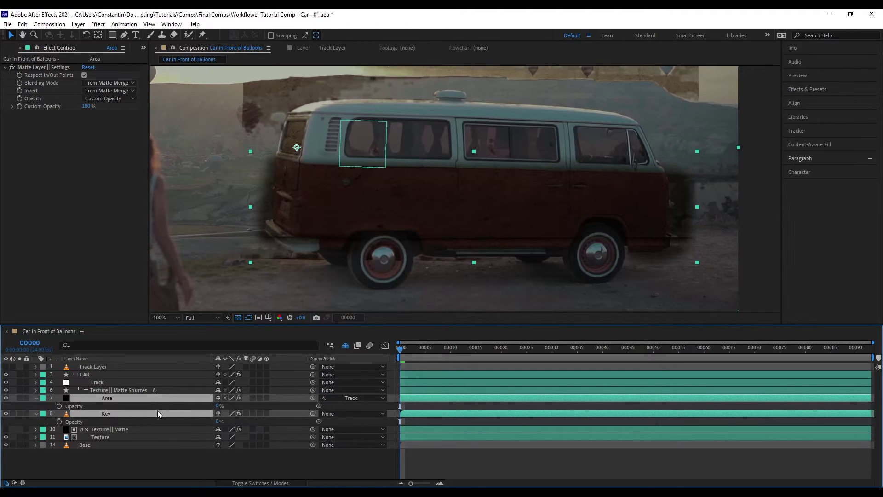
{"action": "key", "text": "t"}
{"action": "left_click", "coordinate": [161, 439]}
- Keep the Area layer's matte Opacity on Custom Opacity and try lowering its Custom Opacity to 21%
{"action": "left_click", "coordinate": [134, 398]}
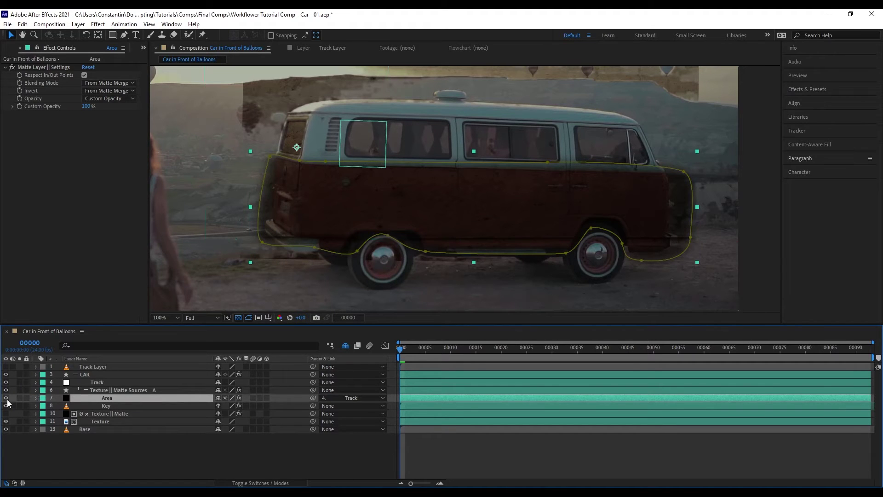
{"action": "mouse_move", "coordinate": [498, 227]}
{"action": "left_mouse_down"}
{"action": "mouse_move", "coordinate": [487, 216]}
{"action": "mouse_move", "coordinate": [460, 248]}
{"action": "mouse_move", "coordinate": [543, 202]}
{"action": "mouse_move", "coordinate": [472, 236]}
{"action": "mouse_move", "coordinate": [506, 193]}
{"action": "mouse_move", "coordinate": [497, 230]}
{"action": "mouse_move", "coordinate": [507, 220]}
{"action": "left_mouse_up"}
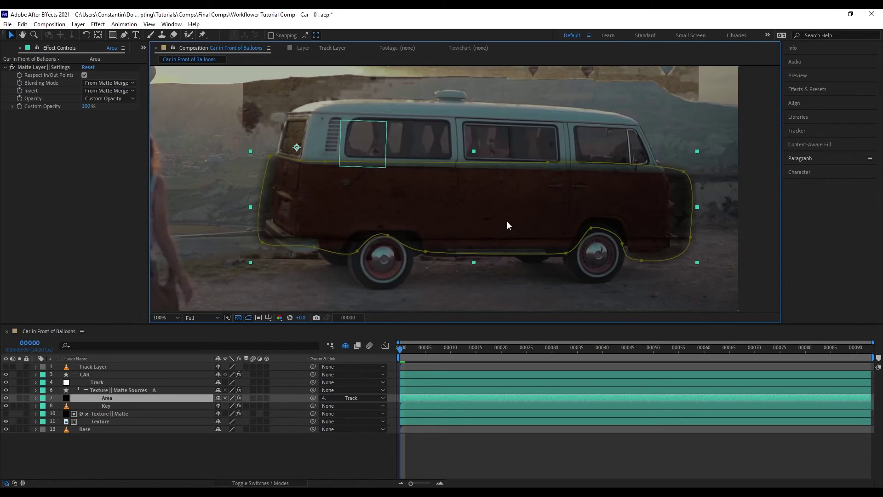
{"action": "left_click", "coordinate": [41, 68]}
{"action": "left_click", "coordinate": [110, 98]}
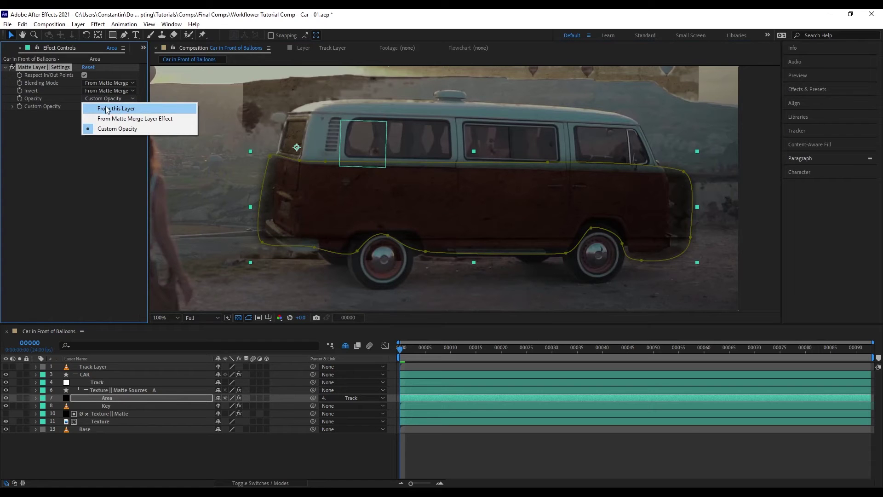
{"action": "left_click", "coordinate": [143, 129]}
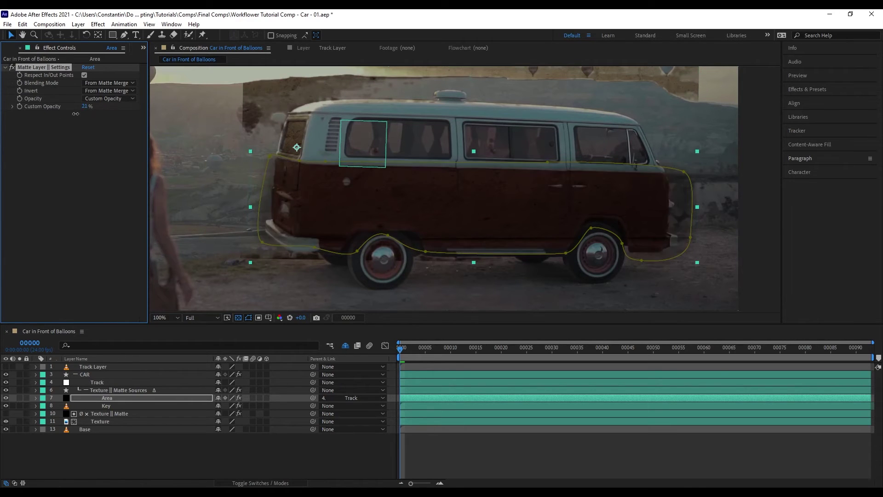
- Set Area's matte Opacity to From Matte Merge Layer Effect and try a lower Second Layer Opacity for MATTE: Area on the Texture || Matte layer
{"action": "left_click", "coordinate": [107, 99]}
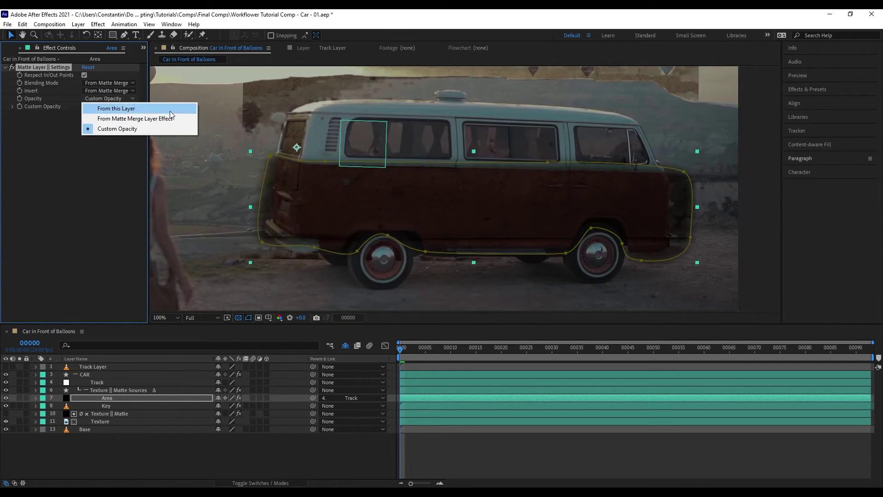
{"action": "left_click", "coordinate": [154, 119]}
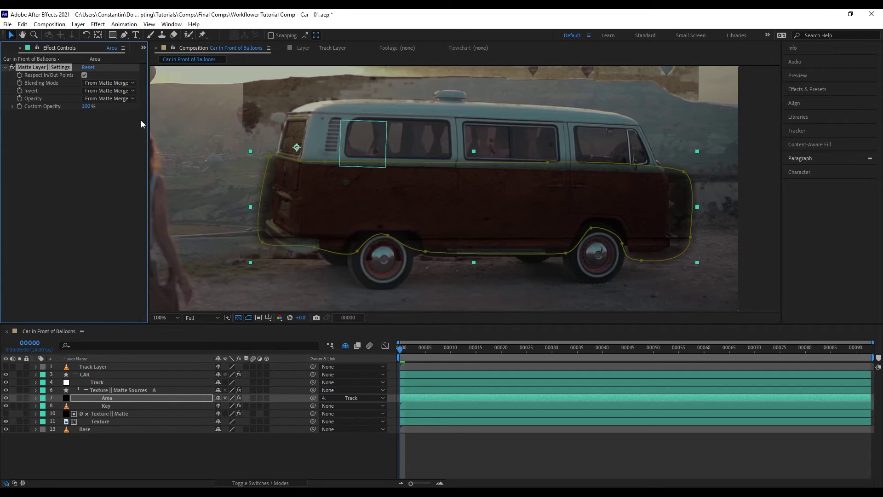
{"action": "left_click", "coordinate": [105, 414]}
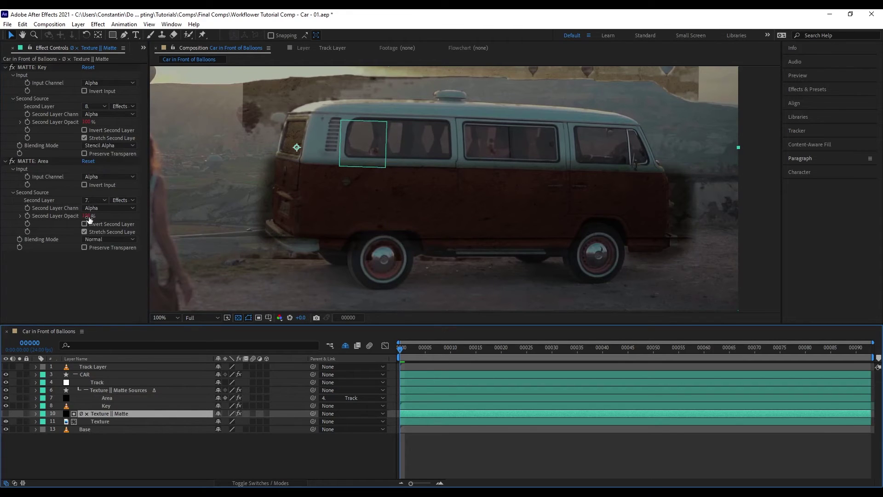
{"action": "left_click_drag", "start_coordinate": [87, 215], "coordinate": [81, 216]}
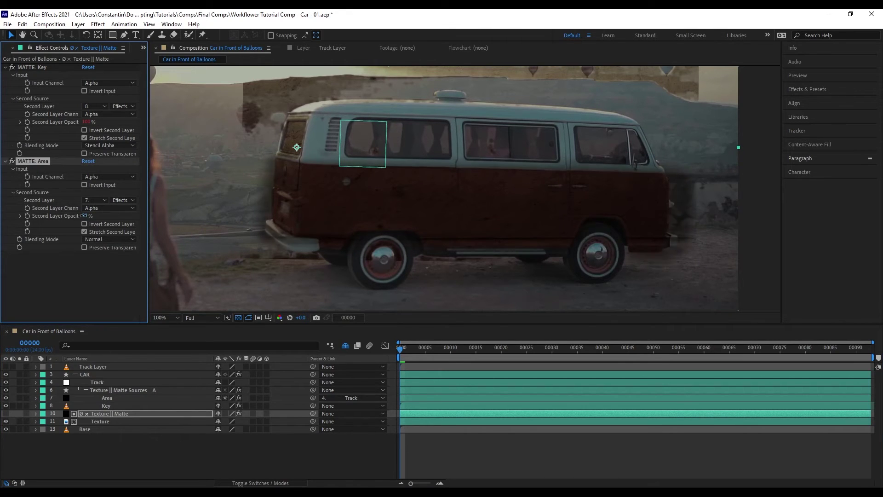
- Return the Area layer's matte Opacity setting to Custom Opacity
{"action": "left_click", "coordinate": [114, 397]}
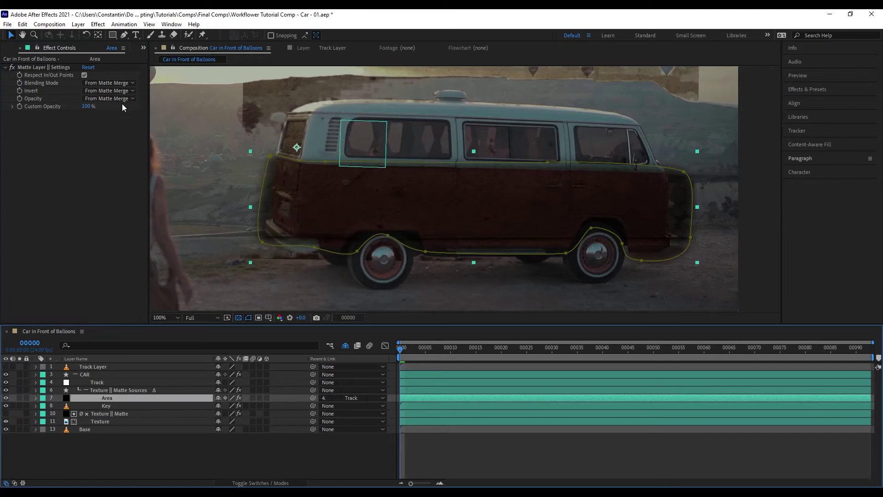
{"action": "left_click", "coordinate": [111, 99]}
{"action": "left_click", "coordinate": [135, 130]}
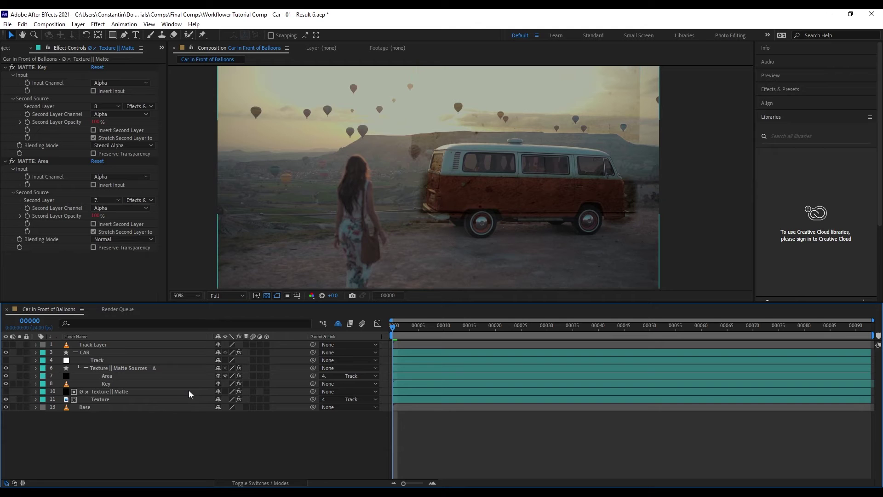
- Inspect the Key layer's Matte Layer || Settings effect and reveal the layer's Opacity property
{"action": "left_click", "coordinate": [179, 383]}
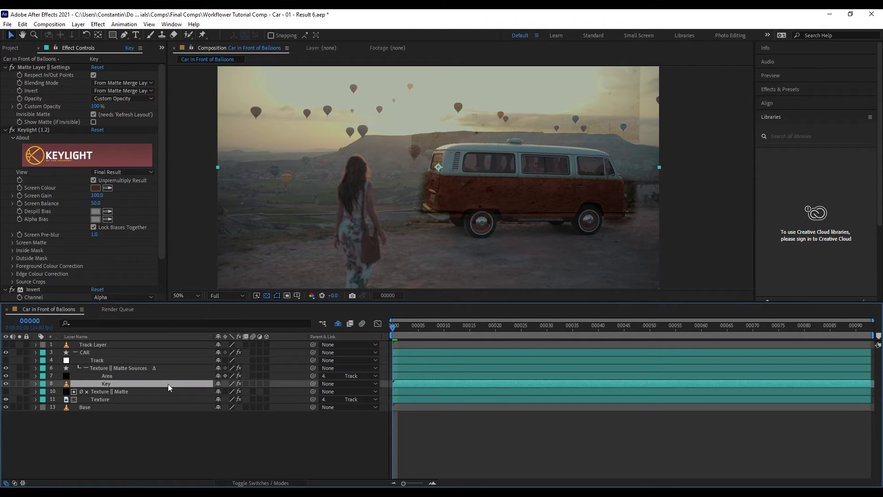
{"action": "left_click", "coordinate": [40, 68]}
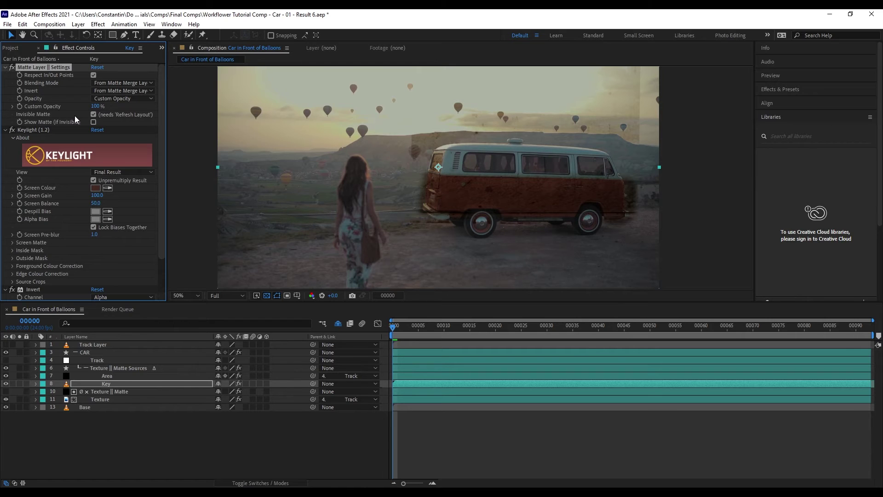
{"action": "key", "text": "t"}
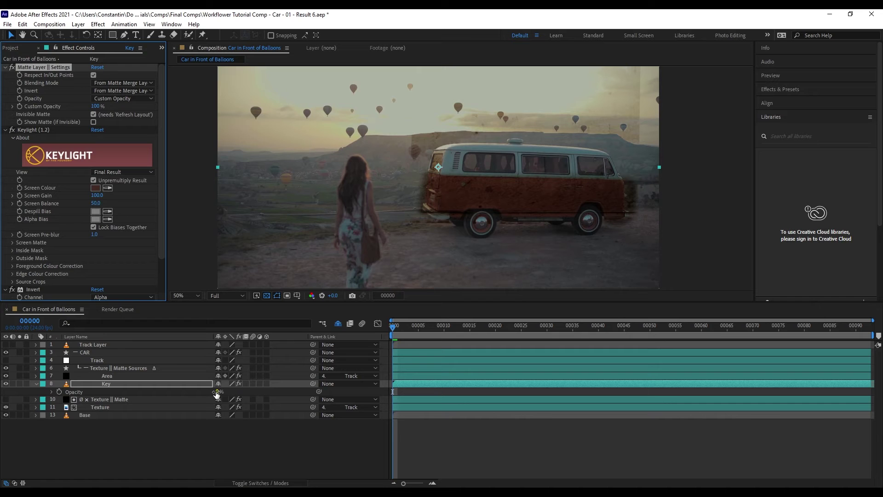
{"action": "left_click", "coordinate": [140, 385]}
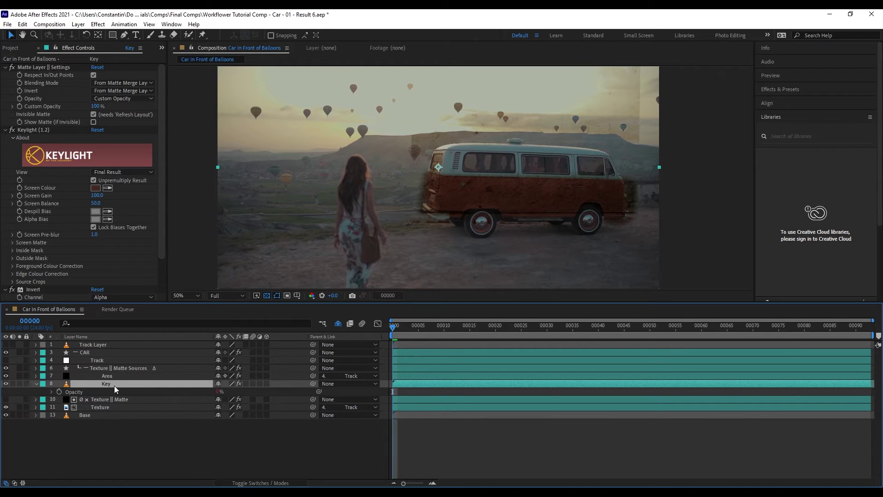
- Solo the Key layer, briefly enable Show Matte (if Invisible) to view its matte, and unsolo the layer
{"action": "left_click", "coordinate": [19, 384]}
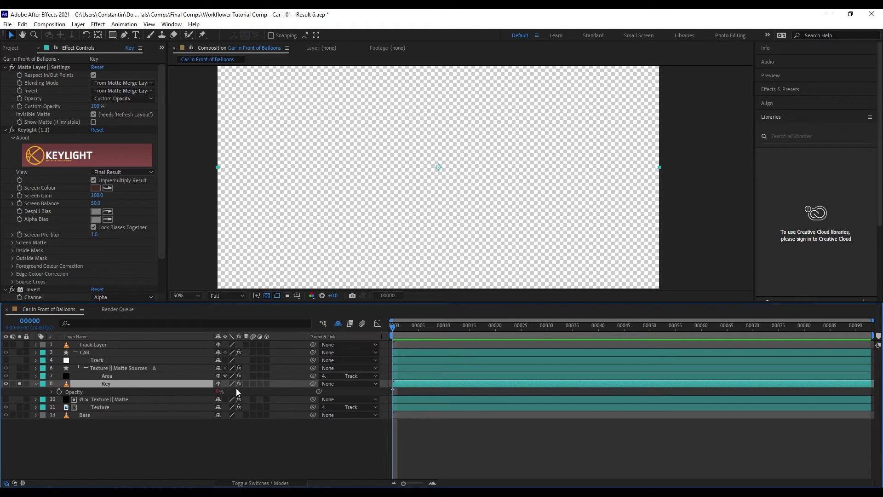
{"action": "left_click", "coordinate": [94, 122]}
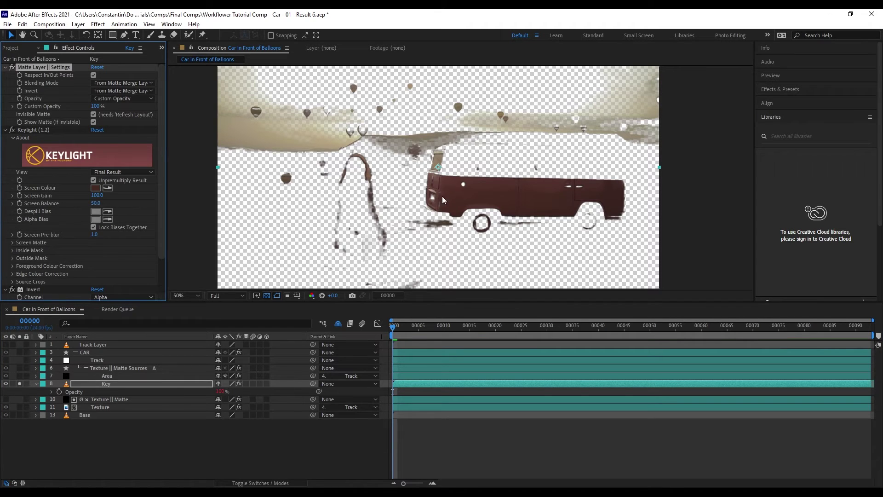
{"action": "left_click", "coordinate": [93, 122]}
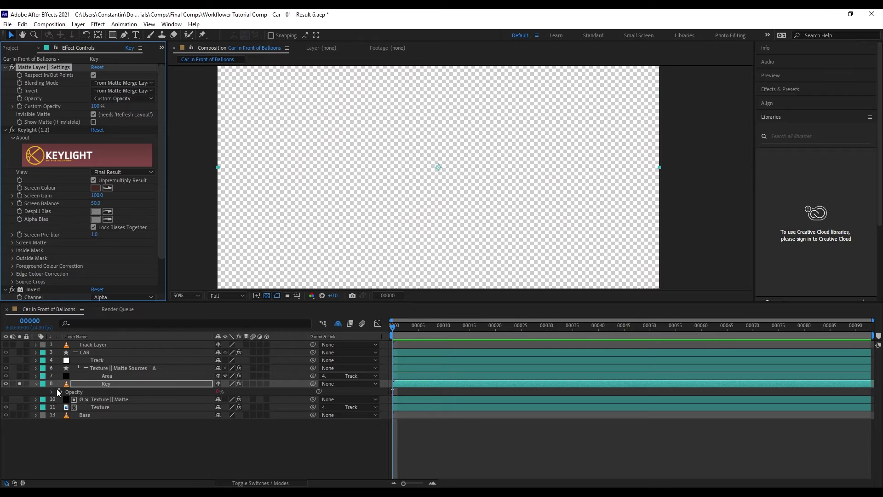
{"action": "left_click", "coordinate": [19, 384]}
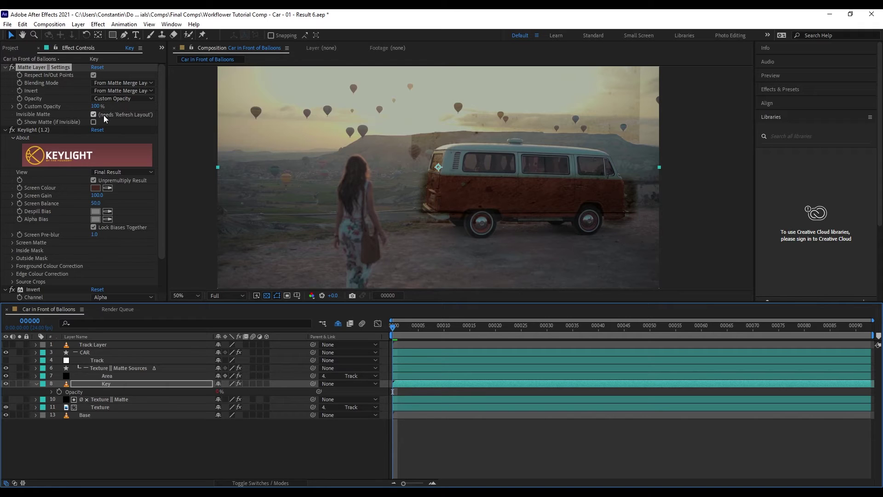
- Try From Matte Merge Layer Effect as the Key layer's matte Opacity source and return it to Custom Opacity
{"action": "left_click", "coordinate": [164, 385]}
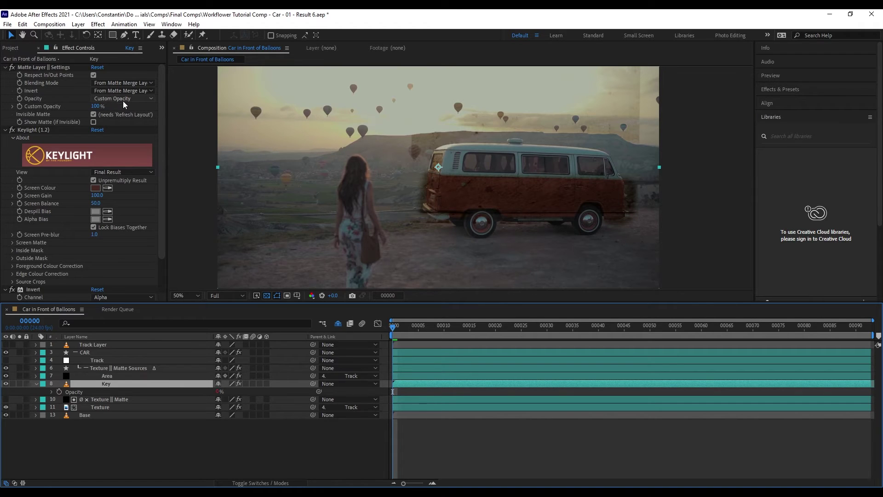
{"action": "left_click", "coordinate": [106, 100]}
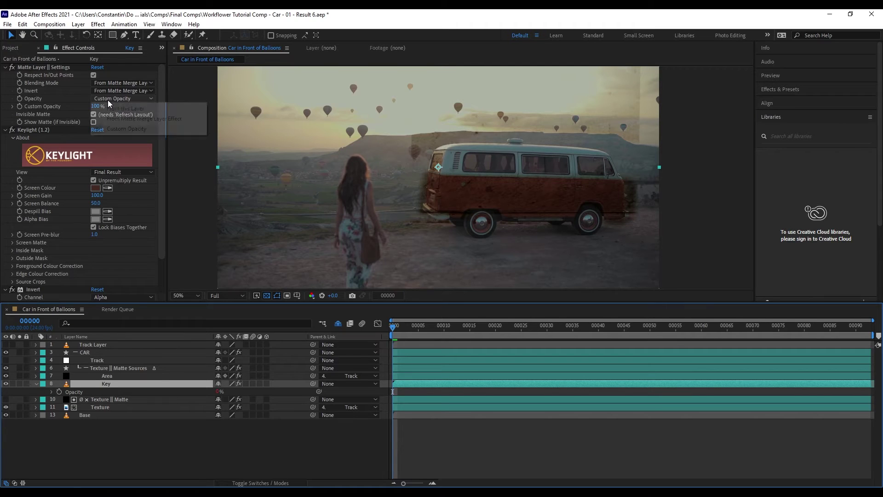
{"action": "left_click", "coordinate": [137, 119]}
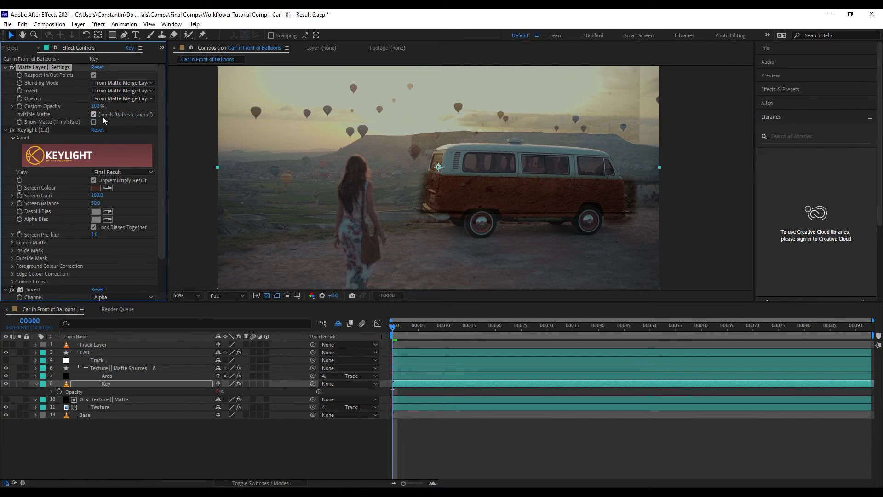
{"action": "left_click", "coordinate": [112, 98]}
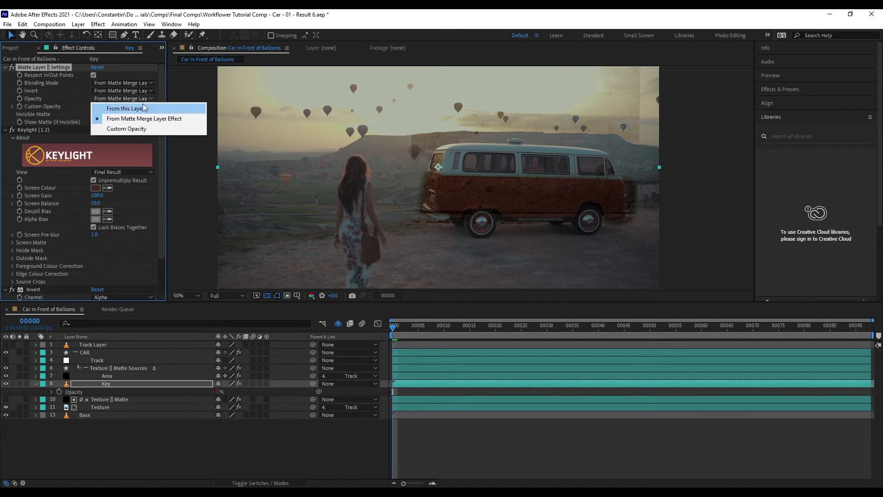
{"action": "left_click", "coordinate": [126, 129]}
{"action": "left_click", "coordinate": [115, 98]}
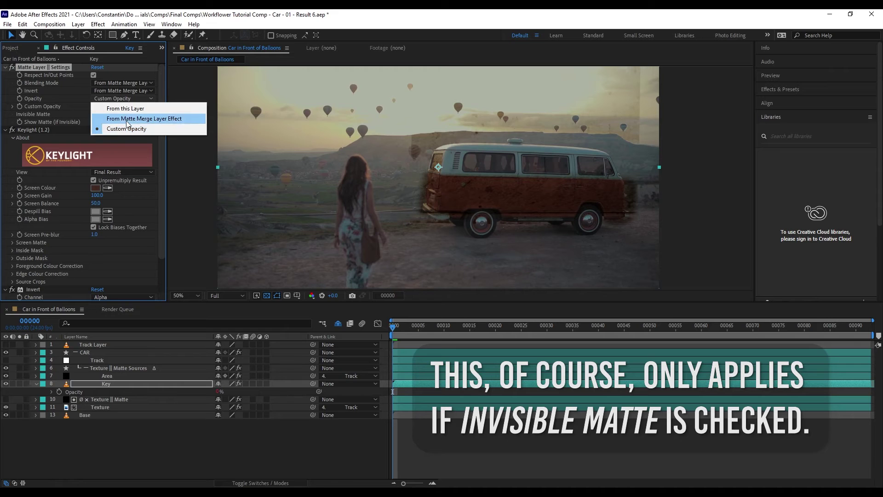
{"action": "left_click", "coordinate": [127, 128]}
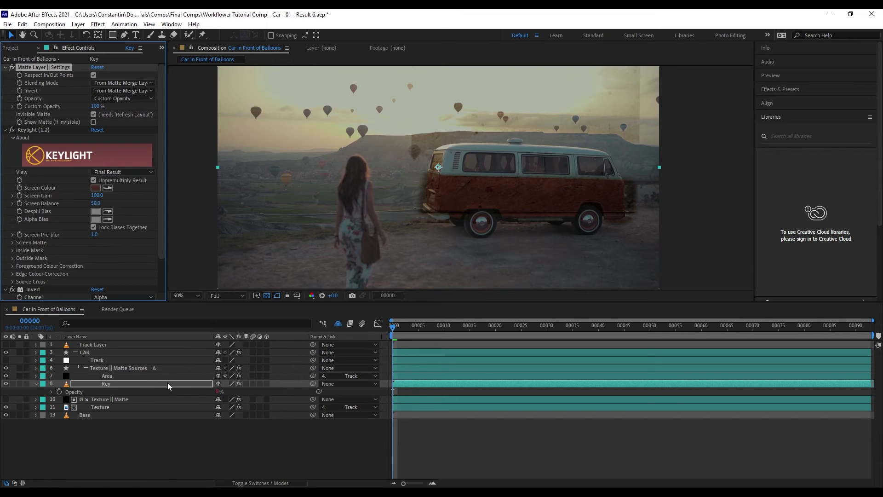
- Solo the Texture || Matte layer with MATTE: Area disabled and the transparency grid off to view the key matte at 50% zoom
{"action": "left_click", "coordinate": [115, 415]}
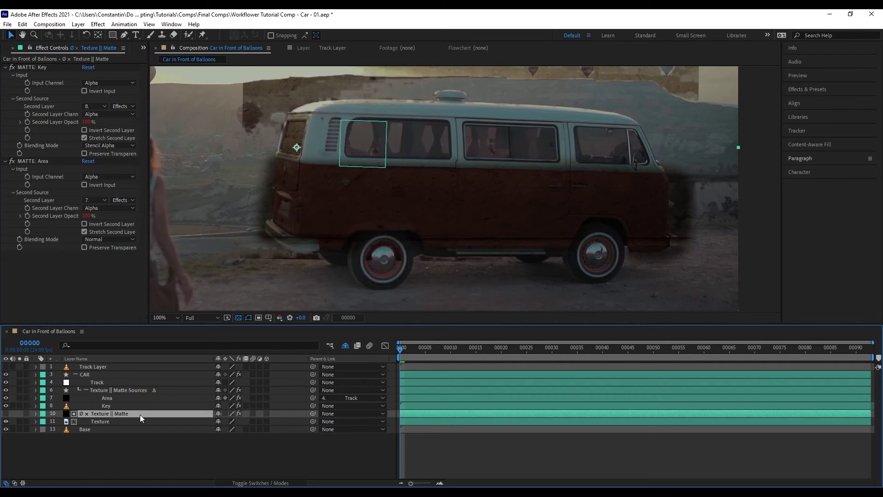
{"action": "left_click", "coordinate": [20, 413]}
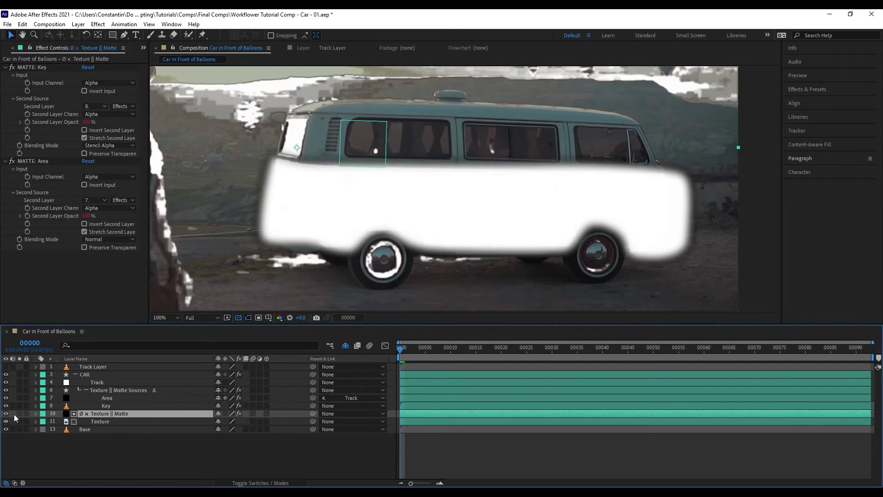
{"action": "left_click", "coordinate": [12, 161]}
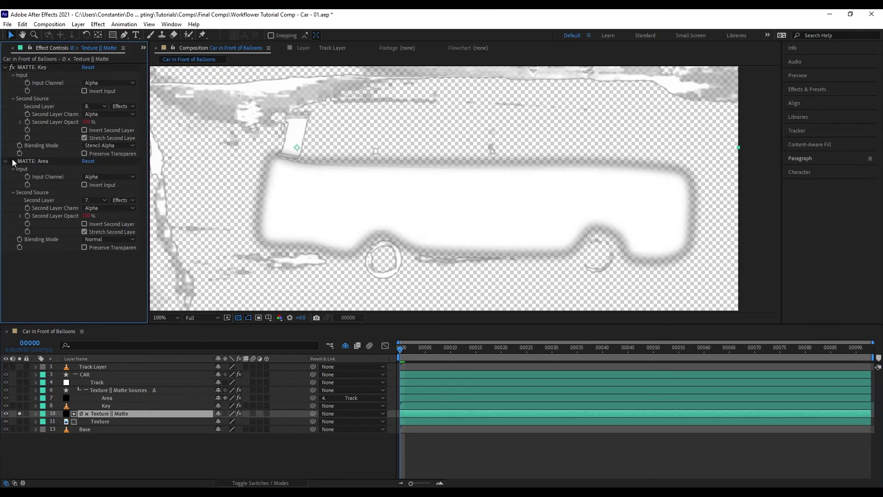
{"action": "left_click", "coordinate": [238, 317]}
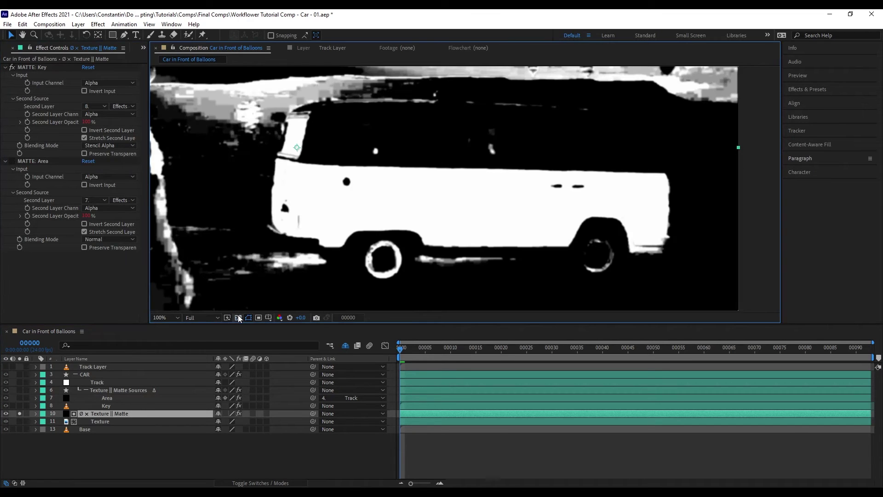
{"action": "left_click", "coordinate": [39, 67]}
{"action": "key", "text": "comma"}
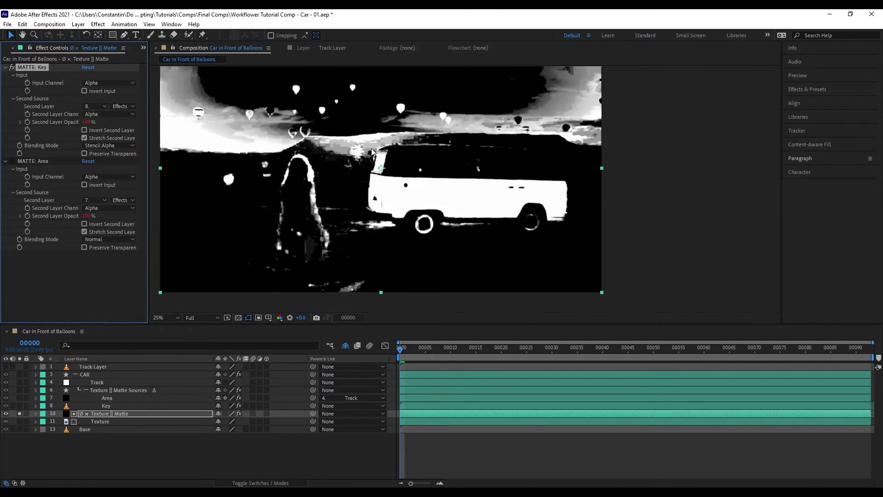
{"action": "left_click_drag", "start_coordinate": [405, 171], "coordinate": [444, 178]}
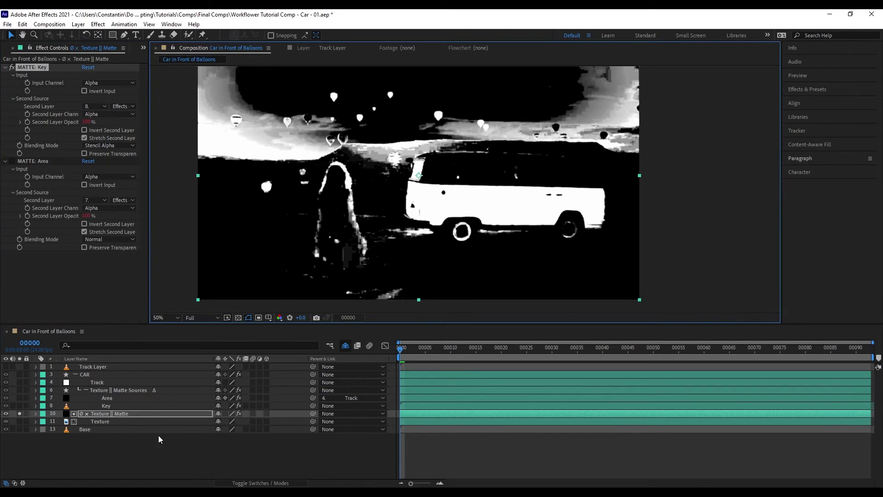
- Check the Key layer's effects and the MATTE: Key effect's Blending Mode on the Texture || Matte layer
{"action": "left_click", "coordinate": [119, 407]}
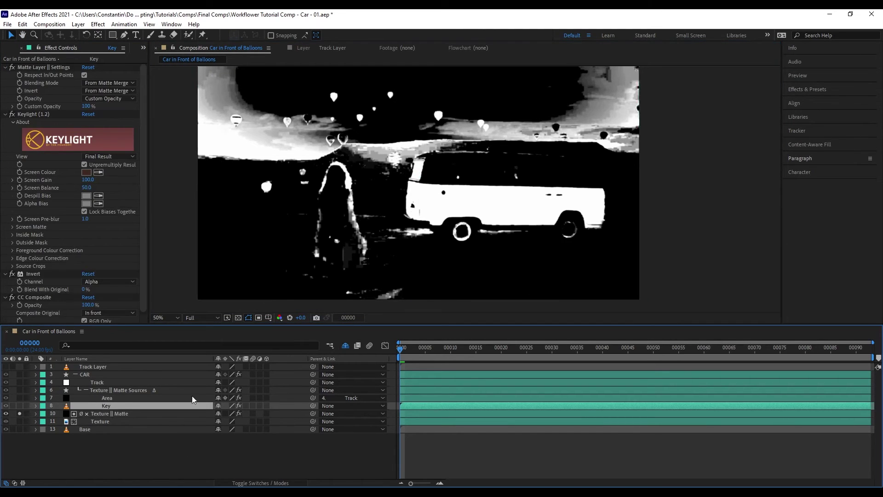
{"action": "left_click", "coordinate": [128, 415]}
{"action": "left_click", "coordinate": [32, 68]}
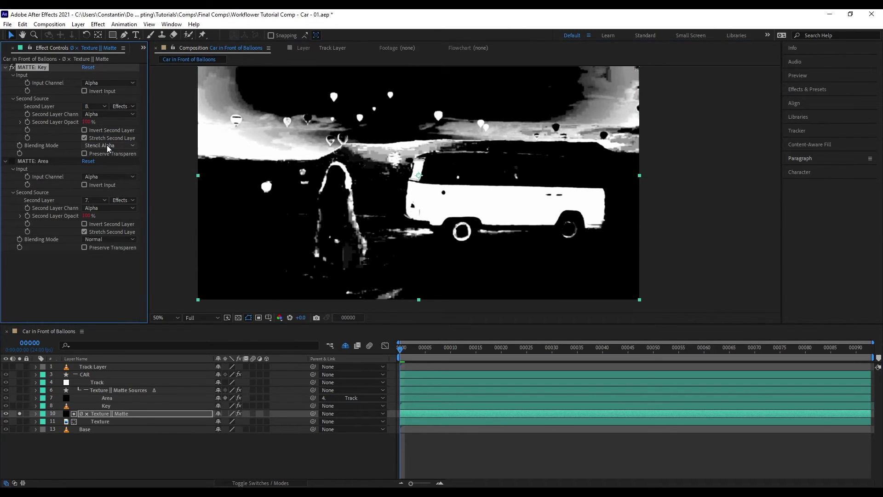
- Enable MATTE: Area on the Texture || Matte layer and set its Blending Mode to Stencil Alpha
{"action": "left_click", "coordinate": [12, 161]}
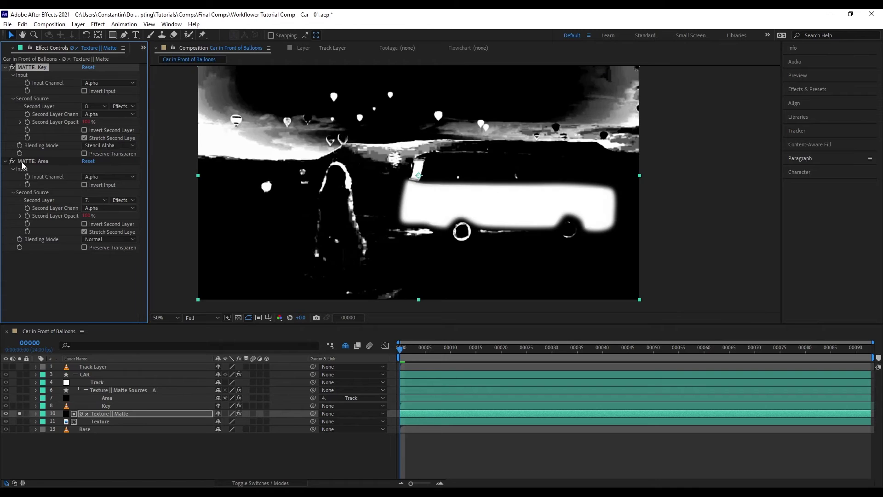
{"action": "left_click", "coordinate": [32, 161]}
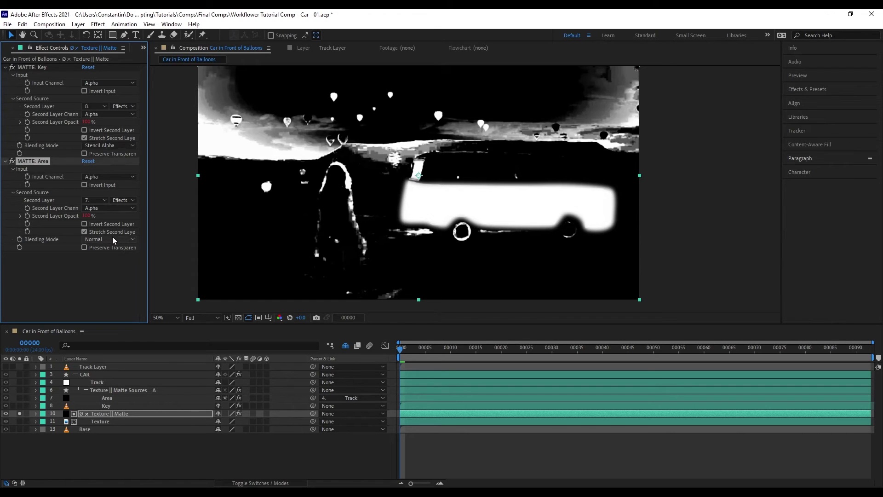
{"action": "left_click", "coordinate": [99, 239]}
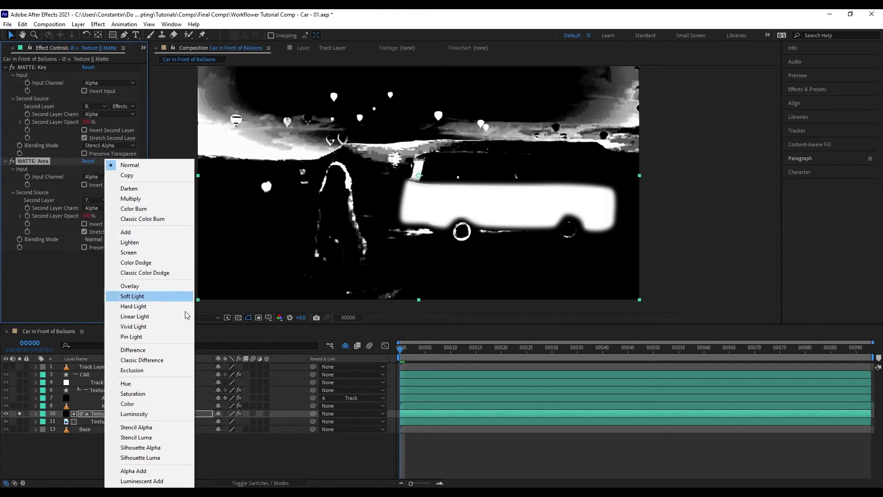
{"action": "left_click", "coordinate": [150, 427]}
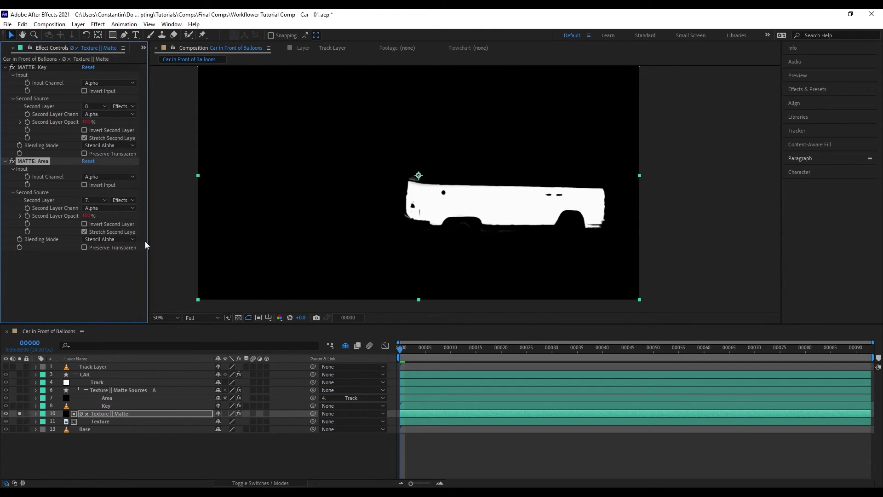
- Try Silhouette Alpha as the Blending Mode of MATTE: Area and return it to Stencil Alpha
{"action": "left_click", "coordinate": [93, 240]}
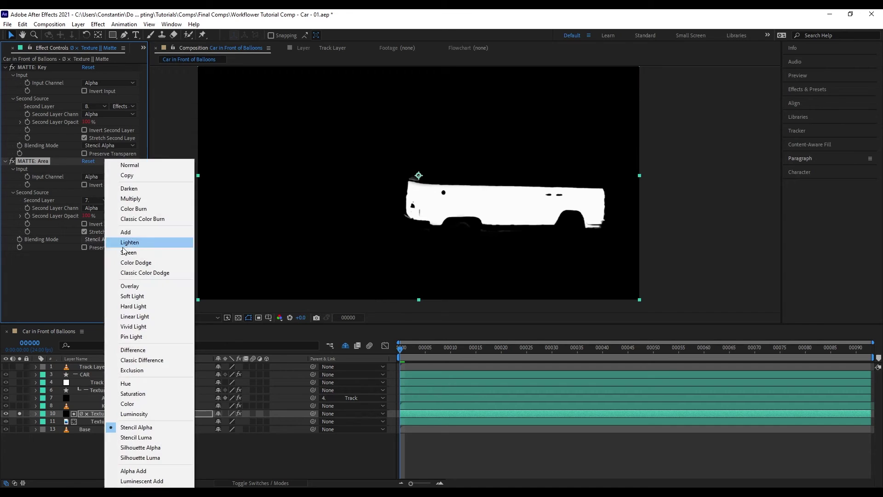
{"action": "left_click", "coordinate": [152, 448]}
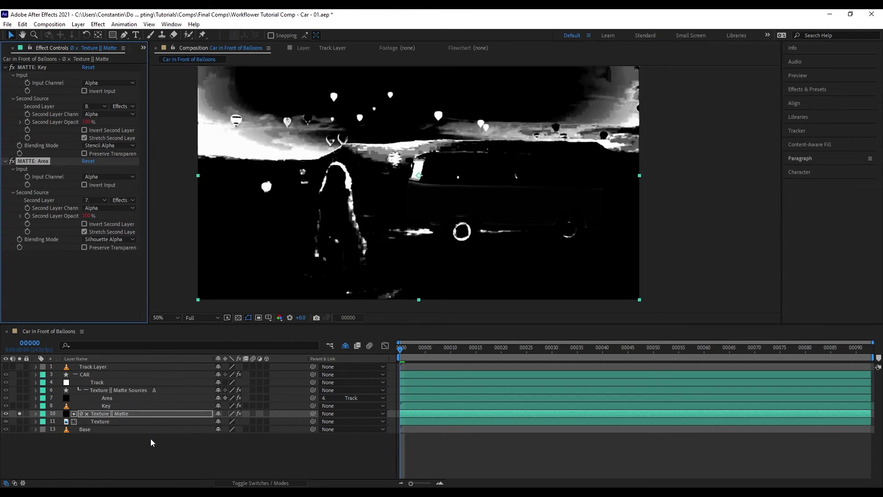
{"action": "left_click", "coordinate": [98, 239]}
{"action": "left_click", "coordinate": [146, 428]}
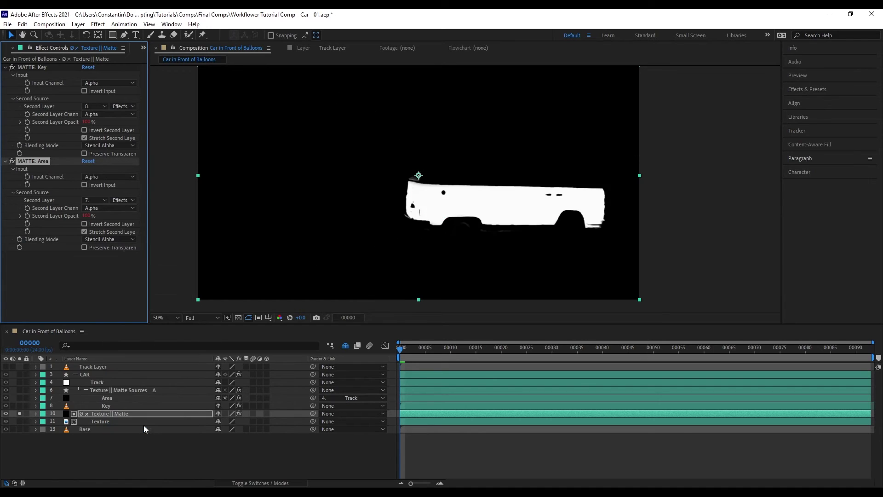
- Unsolo and hide the Texture || Matte layer to show the full composite at 100% zoom
{"action": "scroll", "coordinate": [399, 227], "scroll_direction": "up", "scroll_amount": 2}
{"action": "key", "text": "v"}
{"action": "left_click", "coordinate": [5, 413]}
{"action": "mouse_move", "coordinate": [400, 348]}
{"action": "left_mouse_down"}
{"action": "mouse_move", "coordinate": [866, 348]}
{"action": "mouse_move", "coordinate": [400, 349]}
{"action": "left_mouse_up"}
- Parent the Texture layer to the Track null and preview the texture's motion on the car
{"action": "left_click", "coordinate": [123, 422]}
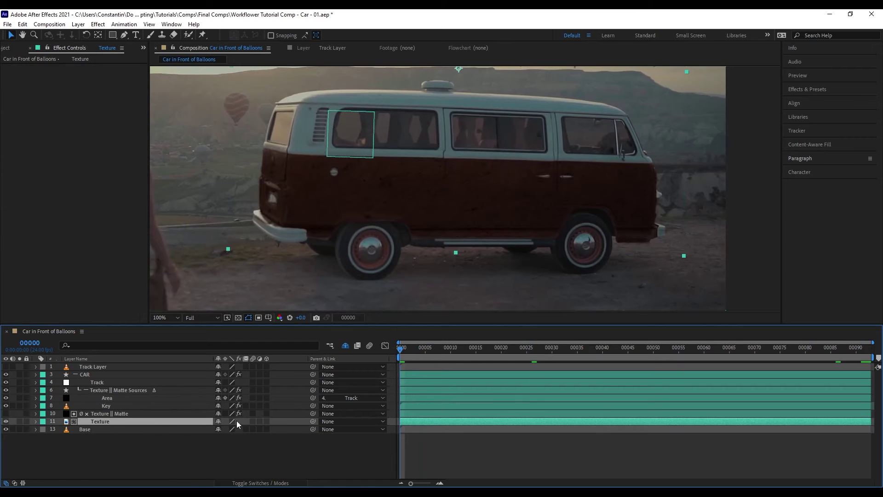
{"action": "left_click_drag", "start_coordinate": [312, 421], "coordinate": [148, 386]}
{"action": "left_click_drag", "start_coordinate": [407, 351], "coordinate": [609, 357]}
{"action": "key", "text": "space"}
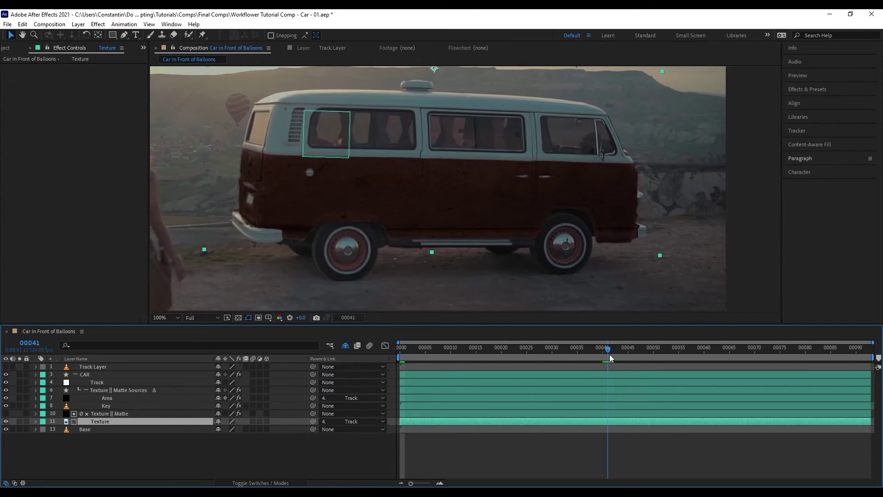
- Apply Curves to the Texture layer and shape the RGB curve into a steep S to brighten and add contrast
{"action": "key", "text": "ctrl+space"}
{"action": "type", "text": "cur"}
{"action": "key", "text": "Return"}
{"action": "left_click_drag", "start_coordinate": [78, 159], "coordinate": [76, 130]}
{"action": "left_click_drag", "start_coordinate": [46, 186], "coordinate": [49, 191]}
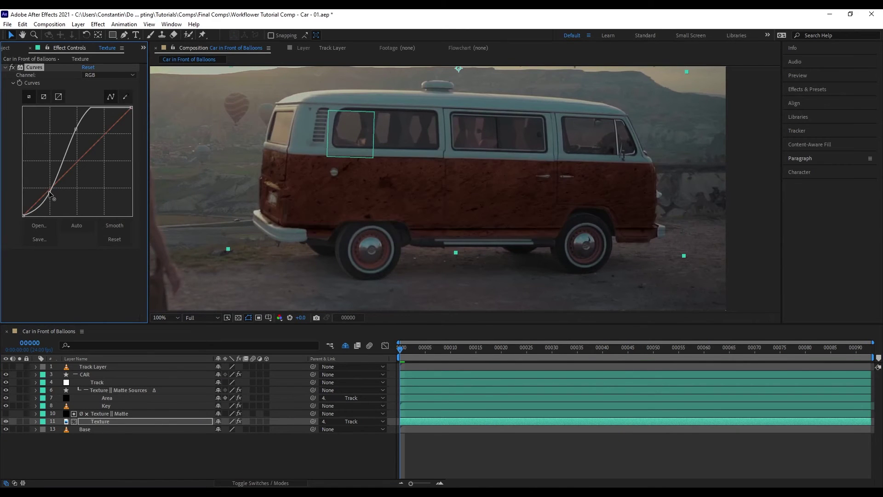
{"action": "mouse_move", "coordinate": [76, 134]}
{"action": "left_mouse_down"}
{"action": "mouse_move", "coordinate": [95, 120]}
{"action": "mouse_move", "coordinate": [68, 145]}
{"action": "left_mouse_up"}
- Apply Gaussian Blur to the Texture layer with a Blurriness of 7
{"action": "key", "text": "ctrl+space"}
{"action": "type", "text": "gau"}
{"action": "key", "text": "Return"}
{"action": "left_click", "coordinate": [85, 261]}
{"action": "type", "text": "7"}
{"action": "key", "text": "Return"}
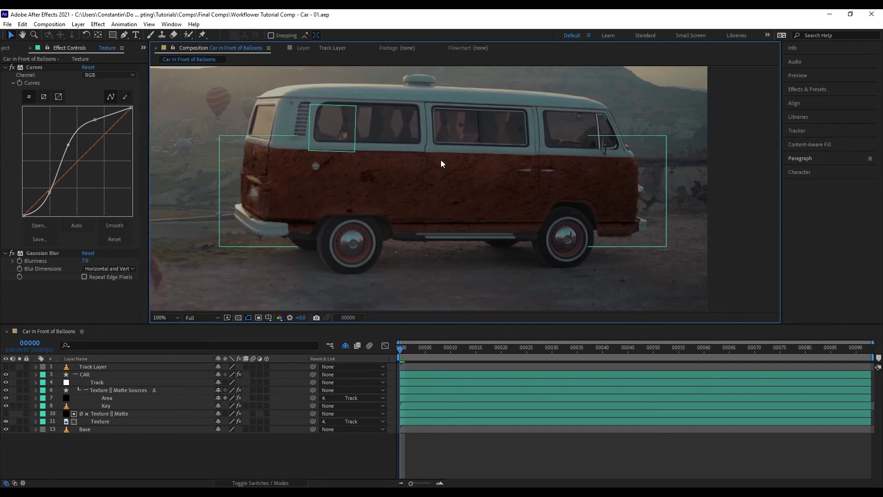
- Check the Area layer's matte settings and the Second Layer source of MATTE: Area on Texture || Matte
{"action": "left_click", "coordinate": [137, 398]}
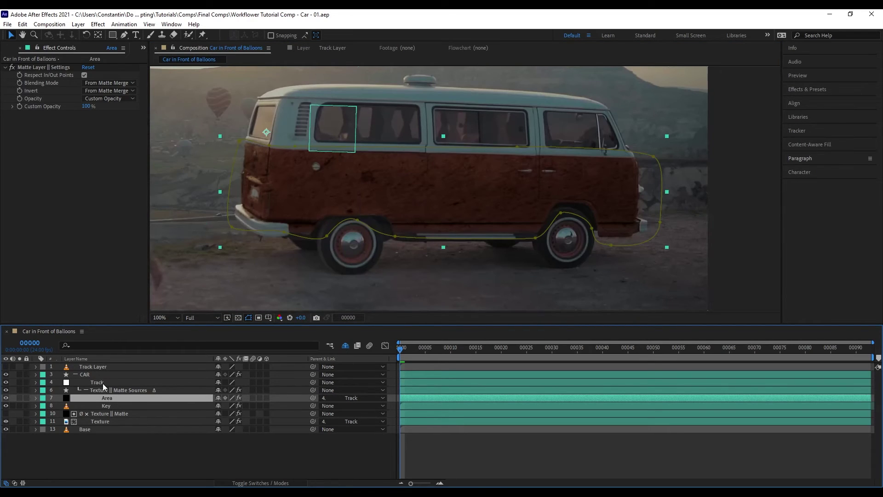
{"action": "left_click", "coordinate": [224, 413]}
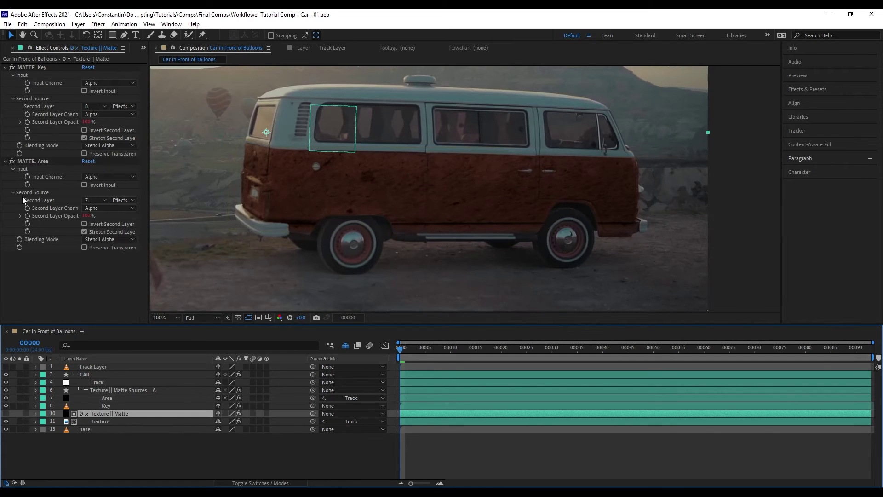
{"action": "left_click", "coordinate": [40, 161]}
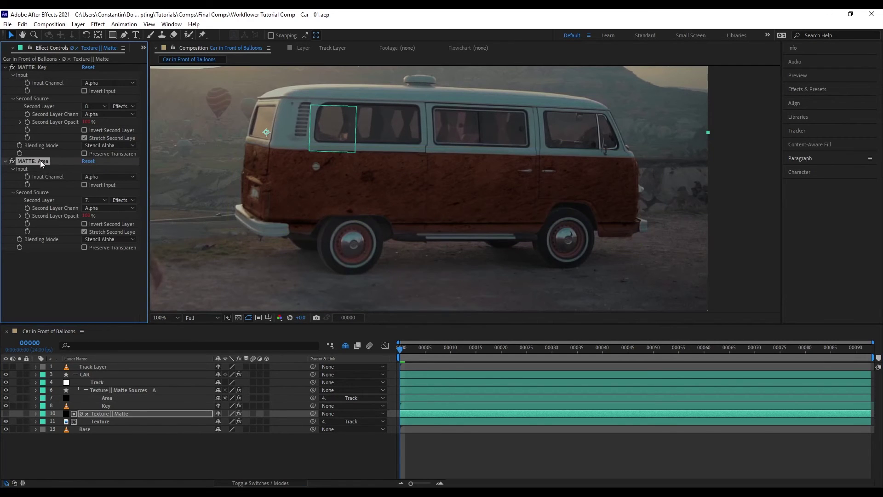
{"action": "left_click", "coordinate": [95, 201]}
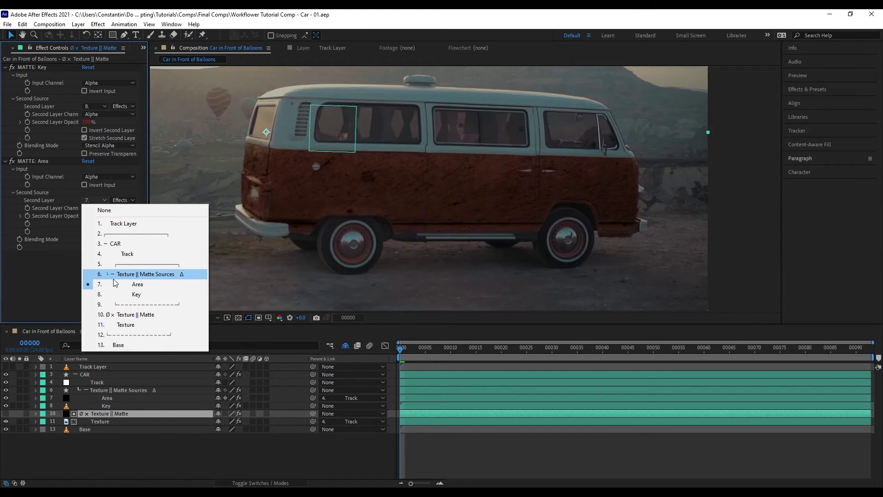
- Create a black solid above the Texture || Matte Sources group and draw a closed curved mask over the van's body
{"action": "left_click", "coordinate": [165, 390]}
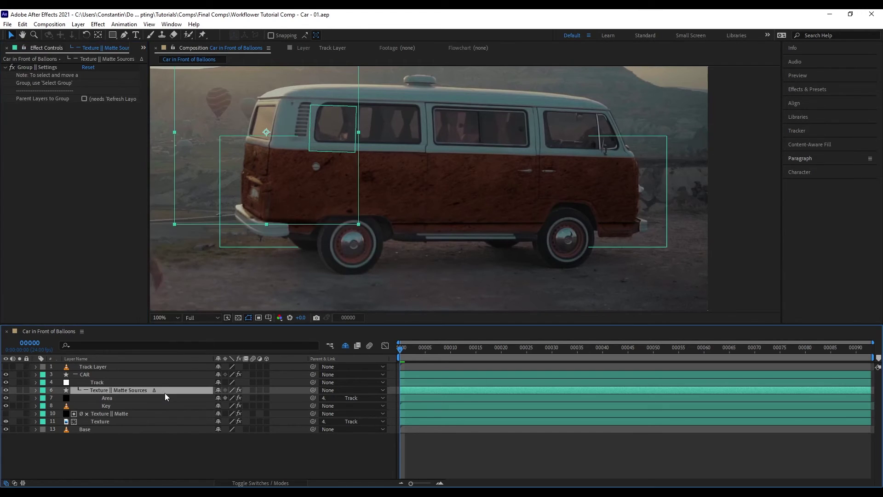
{"action": "key", "text": "ctrl+y"}
{"action": "left_click", "coordinate": [461, 298]}
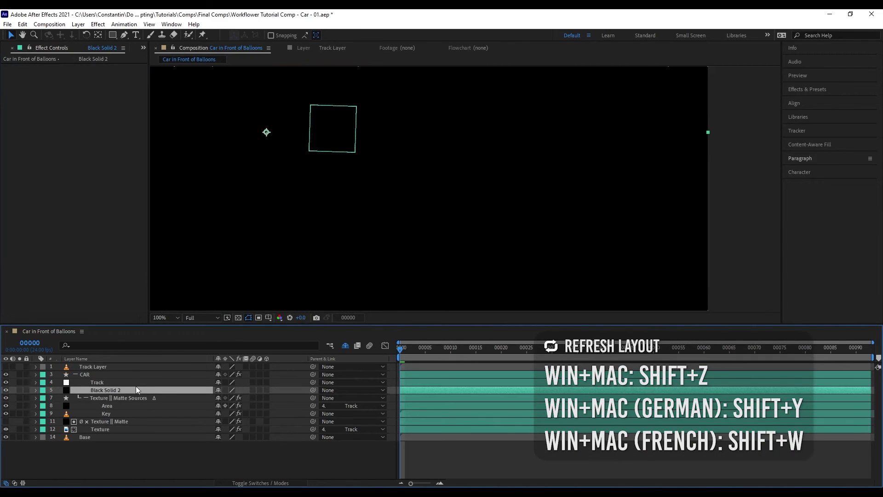
{"action": "key", "text": "g"}
{"action": "left_click_drag", "start_coordinate": [296, 131], "coordinate": [338, 120]}
{"action": "left_click_drag", "start_coordinate": [286, 212], "coordinate": [407, 230]}
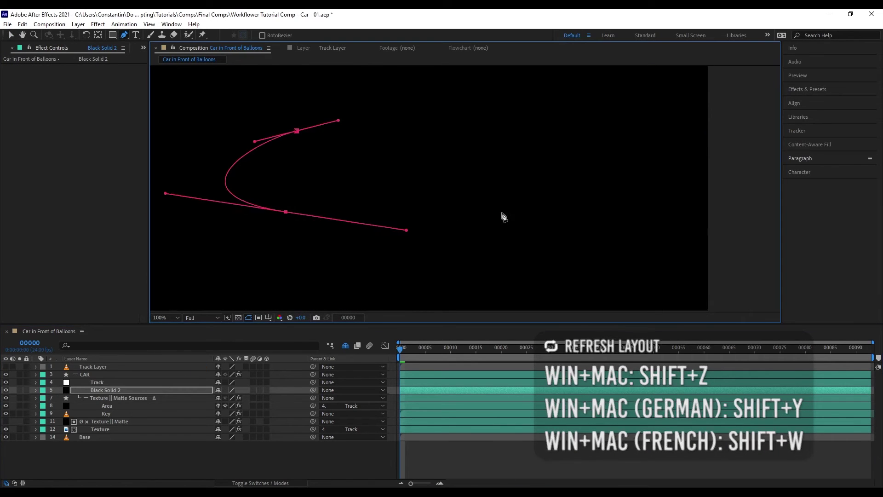
{"action": "left_click_drag", "start_coordinate": [499, 213], "coordinate": [583, 307]}
{"action": "left_click", "coordinate": [296, 131]}
- Apply Roughen Edges to the black solid with a Border of 128.80 and parent the solid to Track
{"action": "key", "text": "ctrl+space"}
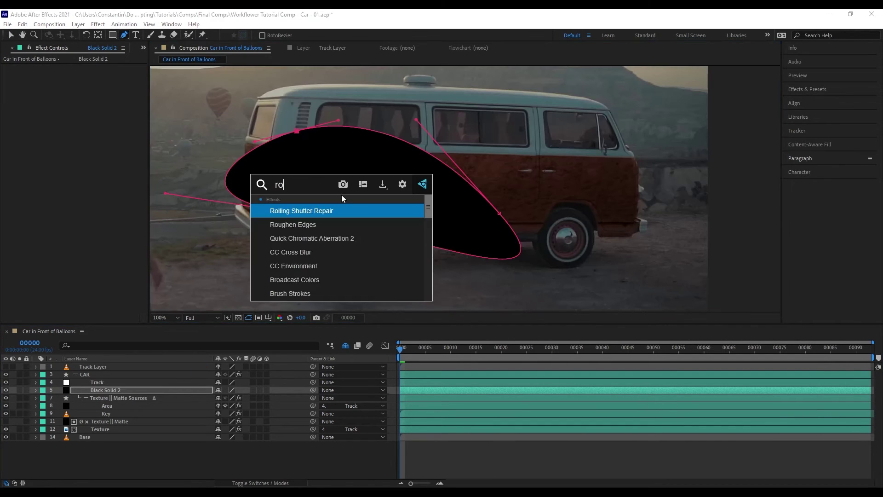
{"action": "key", "text": "Escape"}
{"action": "key", "text": "v"}
{"action": "left_click_drag", "start_coordinate": [88, 90], "coordinate": [399, 279]}
{"action": "left_click_drag", "start_coordinate": [313, 389], "coordinate": [152, 385]}
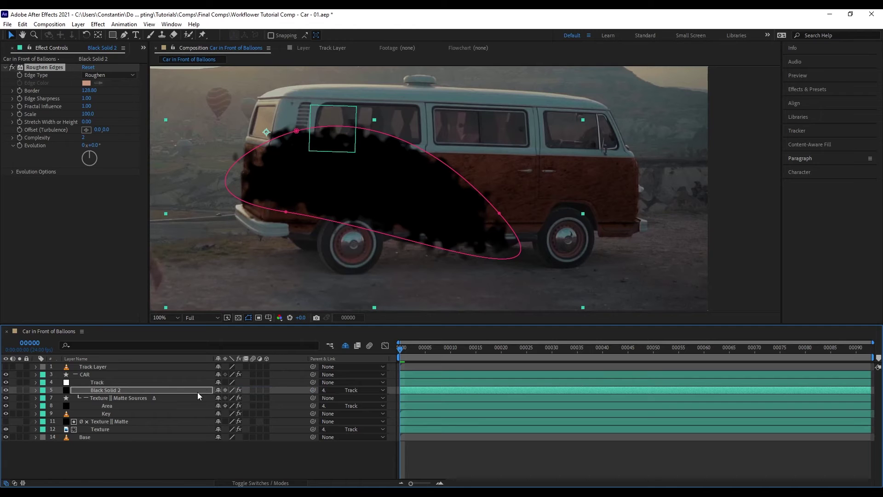
- Solo the black solid against the transparency grid and preview how its roughened edges move with the track
{"action": "left_click", "coordinate": [19, 390]}
{"action": "left_click", "coordinate": [238, 317]}
{"action": "left_click_drag", "start_coordinate": [402, 350], "coordinate": [688, 371]}
{"action": "key", "text": "space"}
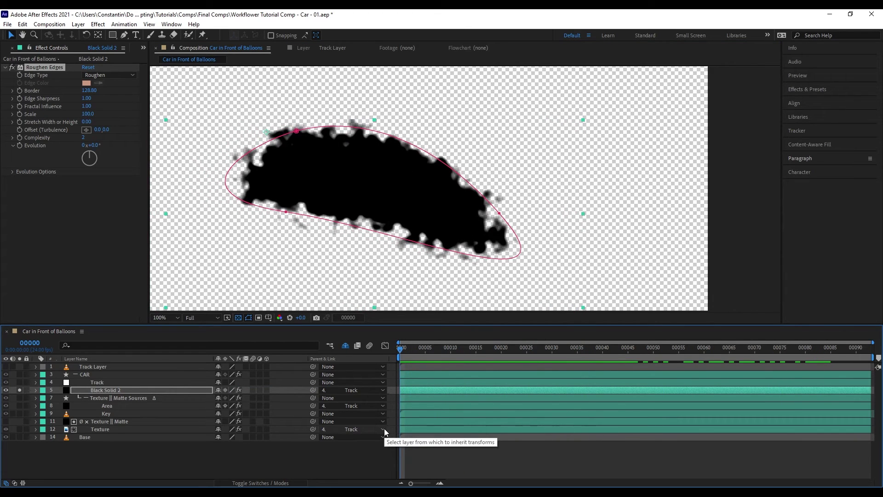
{"action": "key", "text": "space"}
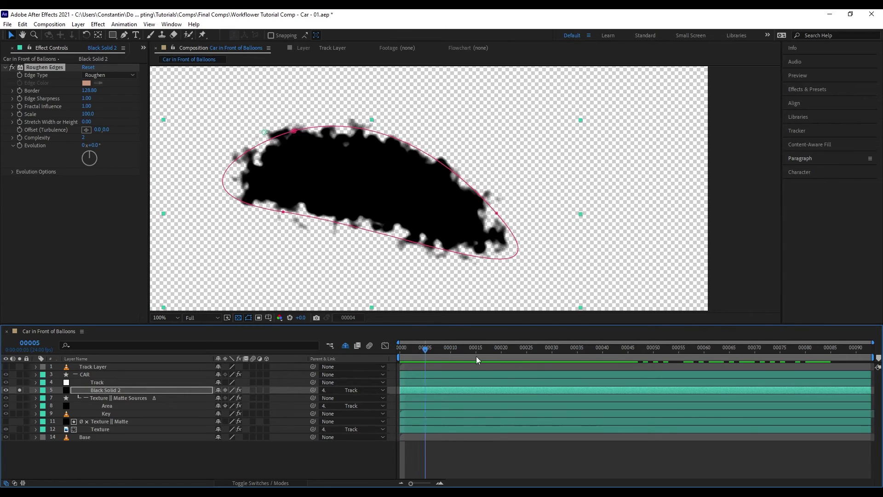
- Preview the black solid with Collapse Transformations switched off, and delete the solid
{"action": "left_click", "coordinate": [225, 391]}
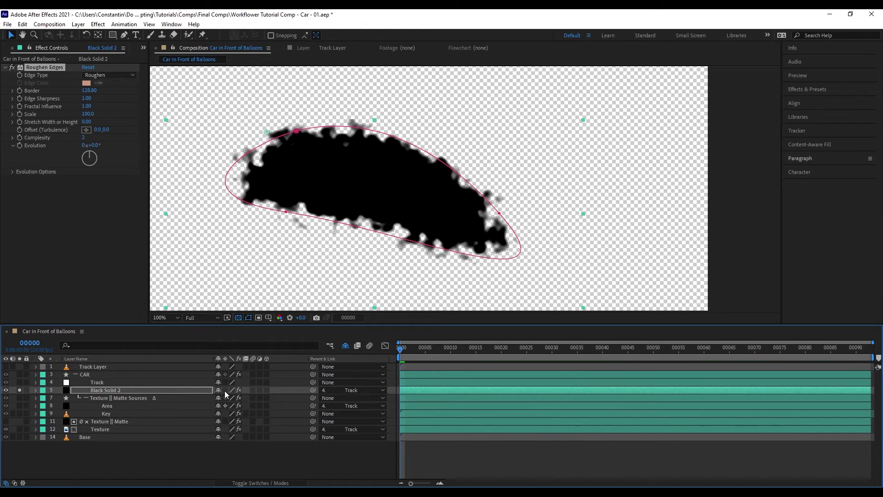
{"action": "key", "text": "space"}
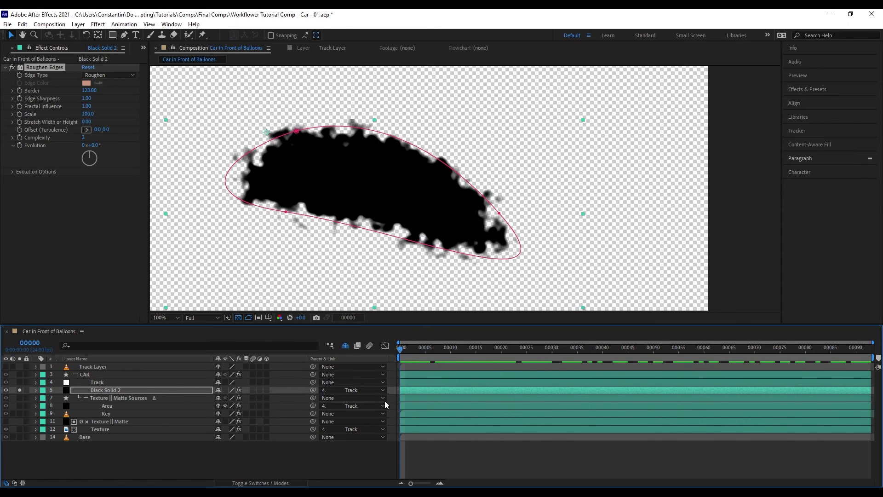
{"action": "key", "text": "Delete"}
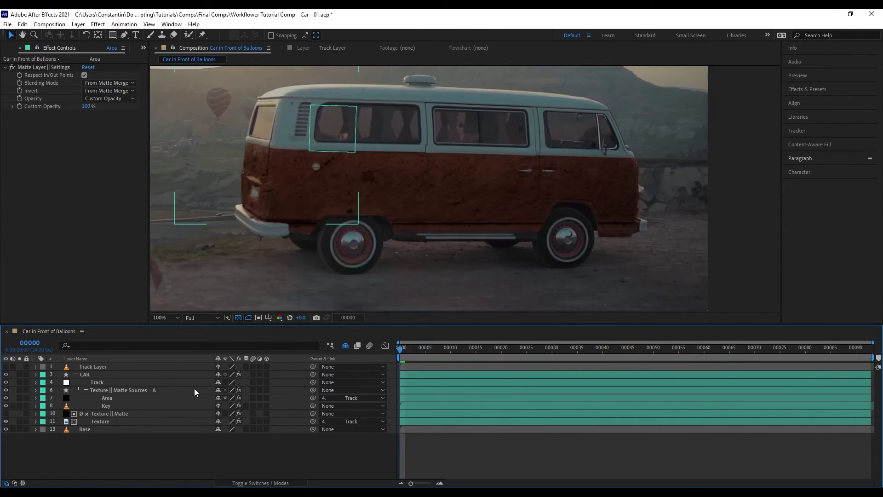
- Create another black solid above the Texture || Matte Sources group and draw a closed three-point curved mask on it
{"action": "left_click", "coordinate": [194, 390]}
{"action": "key", "text": "ctrl+y"}
{"action": "left_click", "coordinate": [460, 298]}
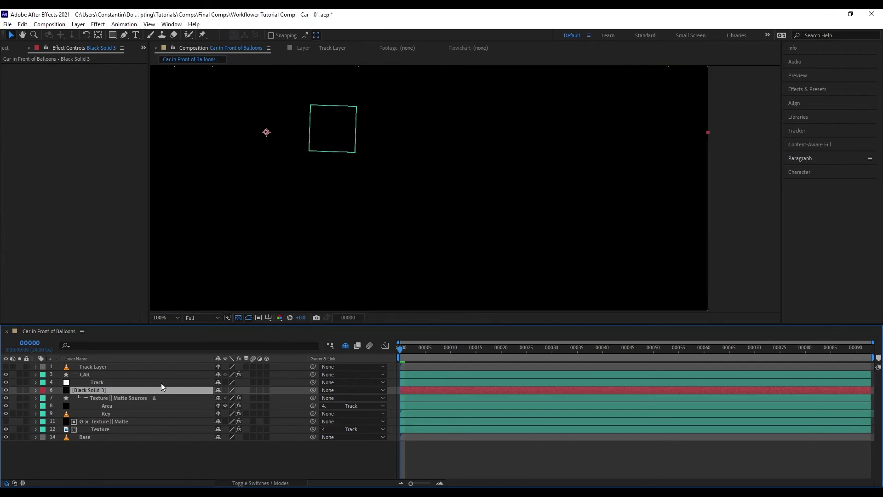
{"action": "left_click", "coordinate": [145, 422]}
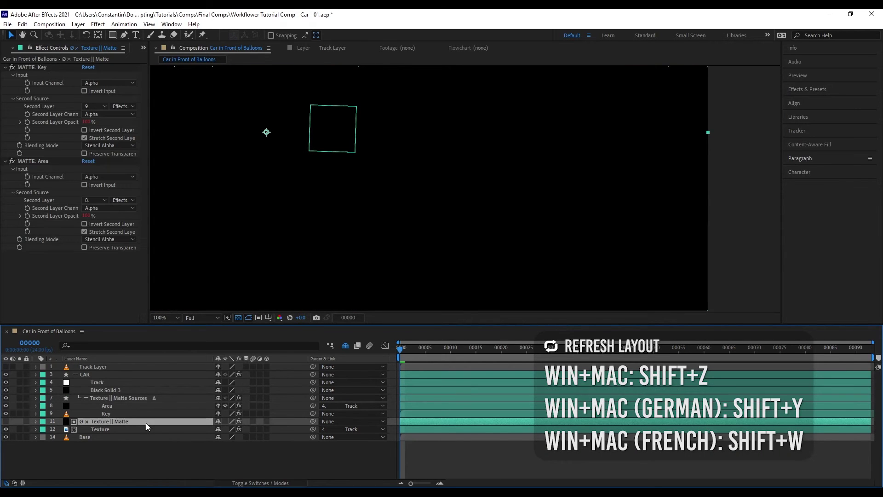
{"action": "left_click", "coordinate": [117, 390]}
{"action": "key", "text": "g"}
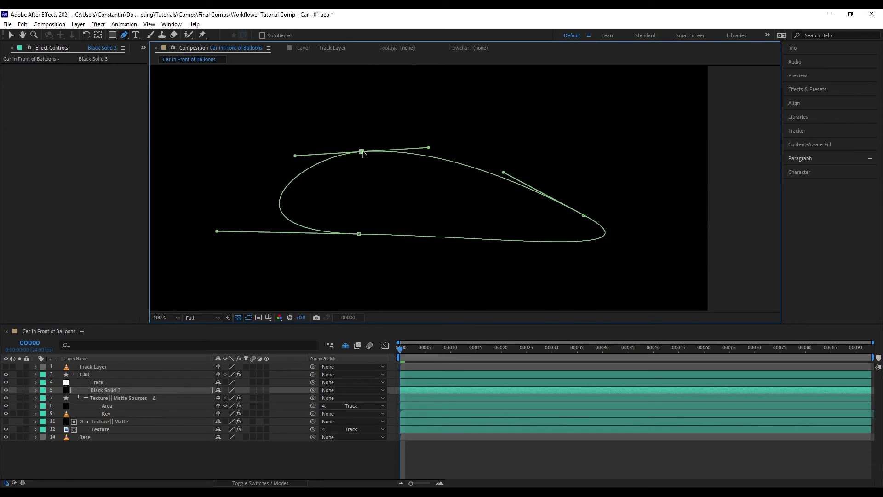
{"action": "left_click", "coordinate": [362, 152]}
{"action": "key", "text": "v"}
- Hide the new black solid and add it as an additional matte to the Texture || Matte layer
{"action": "left_click", "coordinate": [114, 421]}
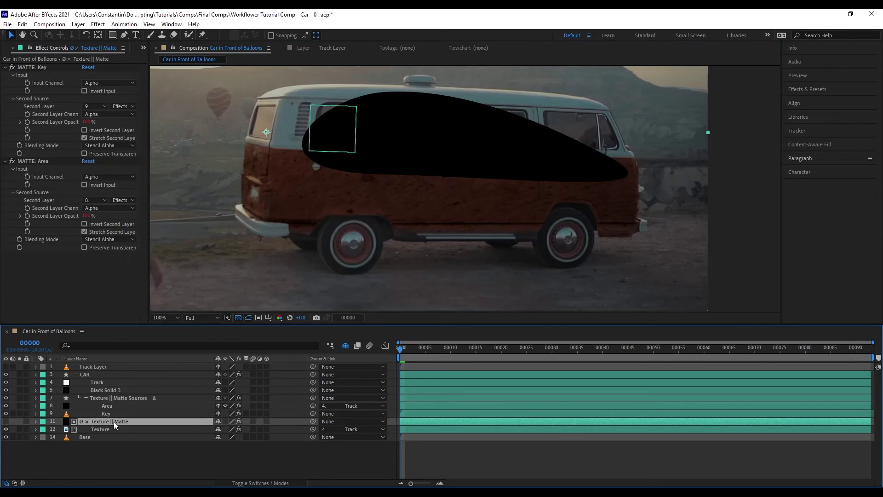
{"action": "left_click", "coordinate": [5, 390]}
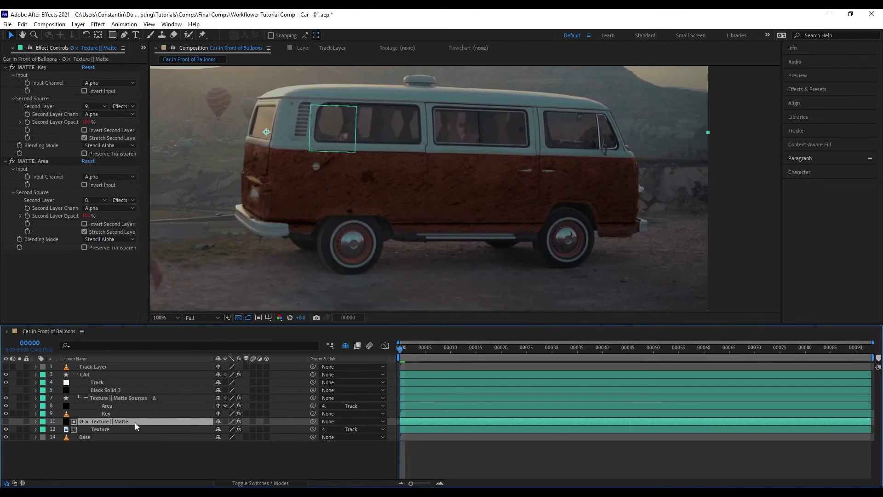
{"action": "left_click", "coordinate": [187, 390], "text": "ctrl"}
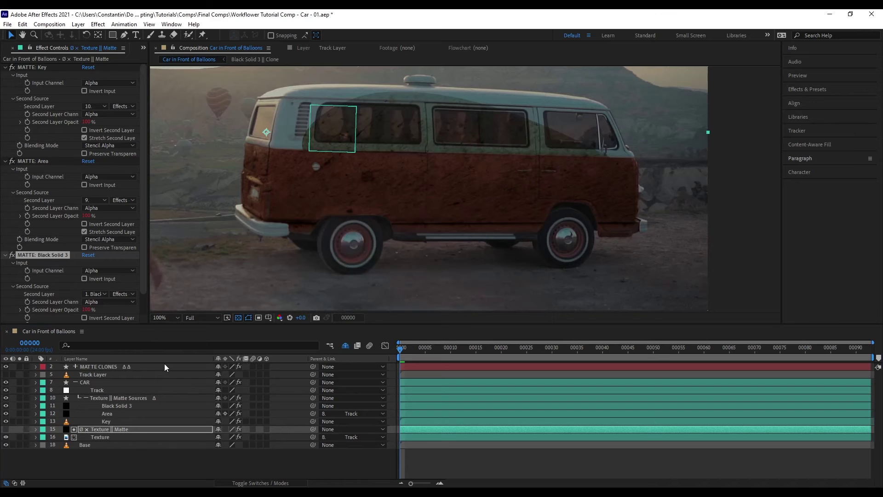
{"action": "scroll", "coordinate": [68, 275], "scroll_direction": "down", "scroll_amount": 1}
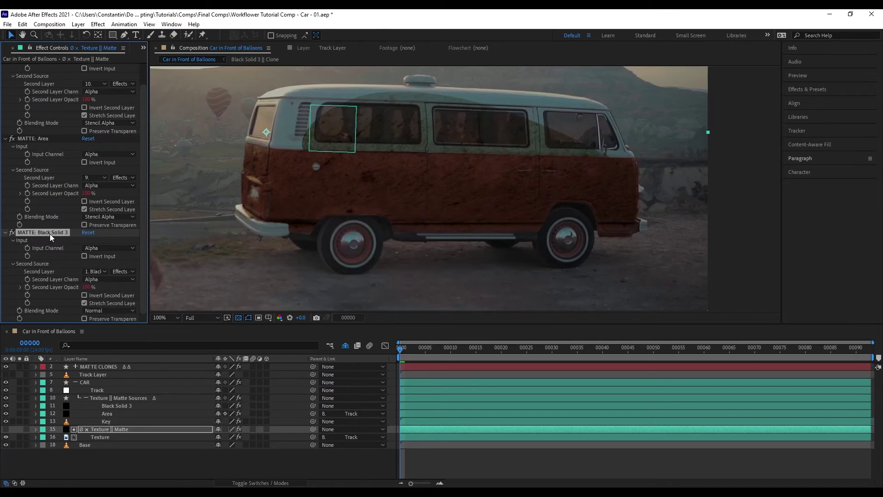
- Undo adding the extra matte and delete the black solid
{"action": "key", "text": "ctrl+z"}
{"action": "left_click", "coordinate": [145, 390]}
{"action": "key", "text": "Delete"}
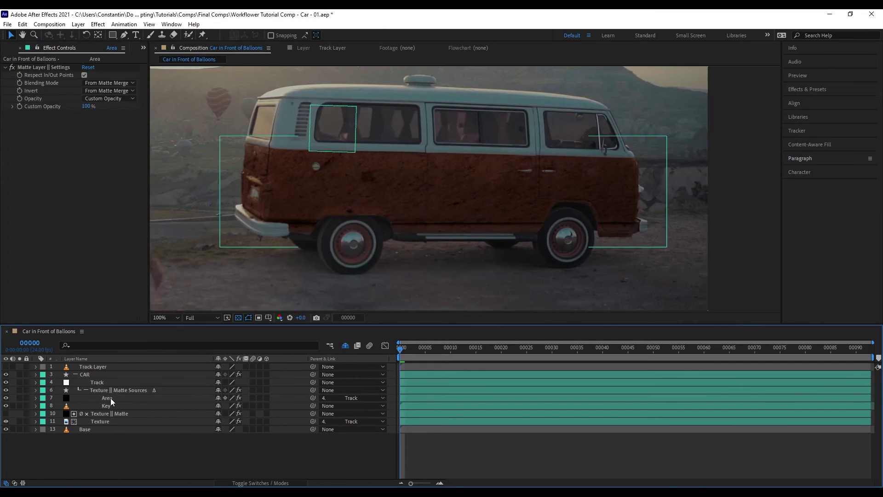
- Add a matte named Border to the Texture || Matte layer at 2x size with Collapse Transformation disabled
{"action": "left_click", "coordinate": [169, 413]}
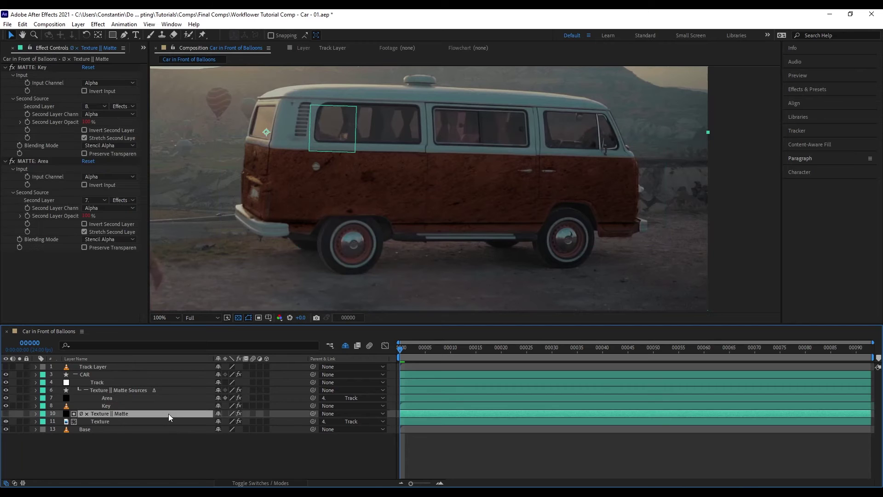
{"action": "left_click", "coordinate": [128, 424]}
{"action": "left_click", "coordinate": [141, 413]}
{"action": "key", "text": "ctrl+alt+z"}
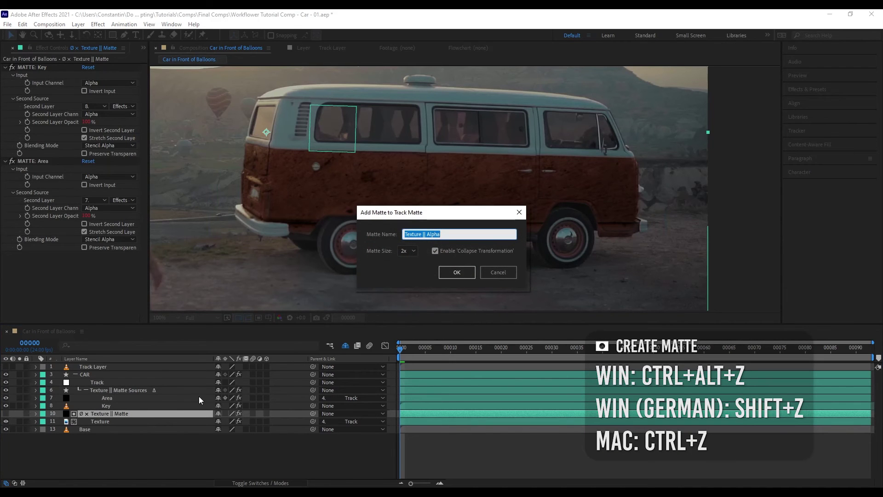
{"action": "type", "text": "Border"}
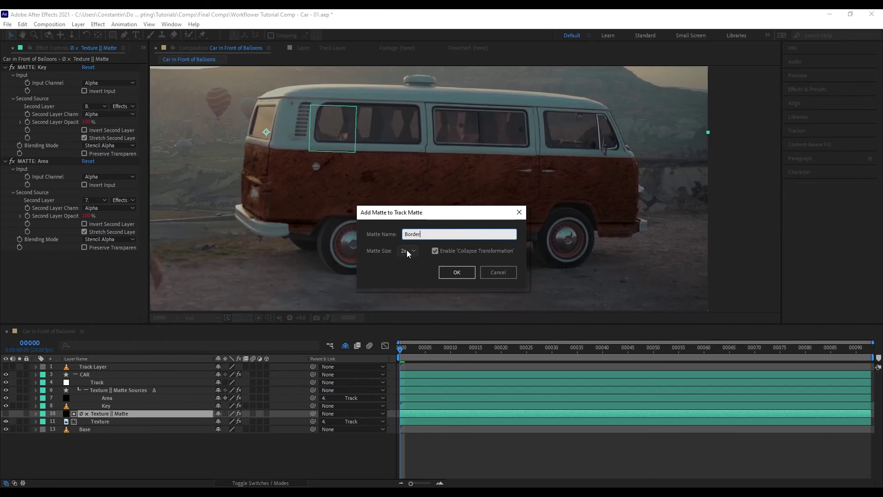
{"action": "left_click", "coordinate": [468, 251]}
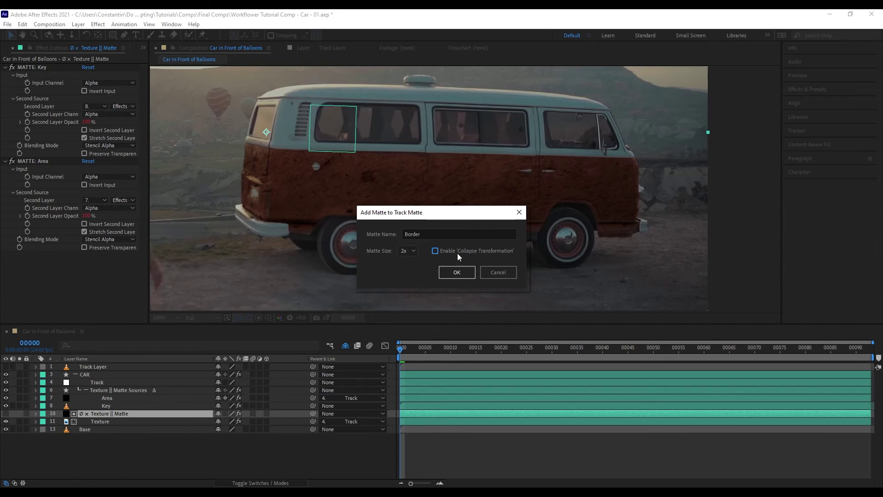
{"action": "left_click", "coordinate": [457, 272]}
{"action": "key", "text": "g"}
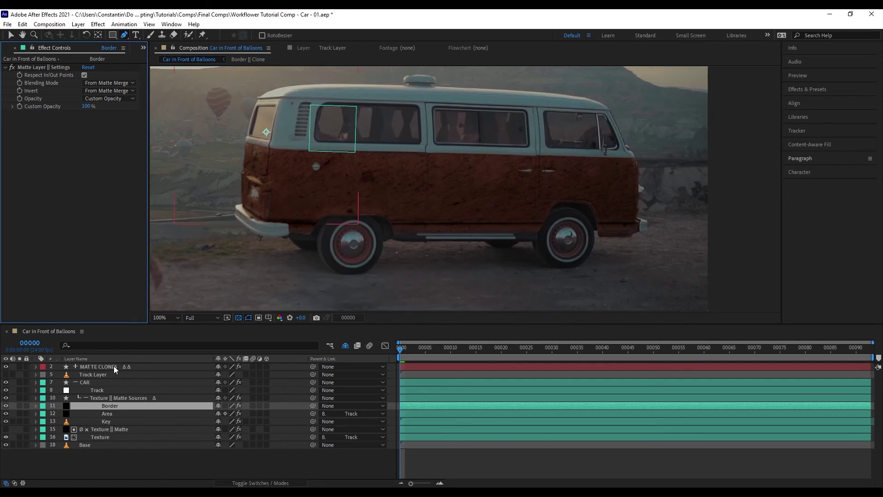
- Expand the MATTE CLONES group and show the settings of its Border || Clone layer
{"action": "left_click", "coordinate": [145, 368]}
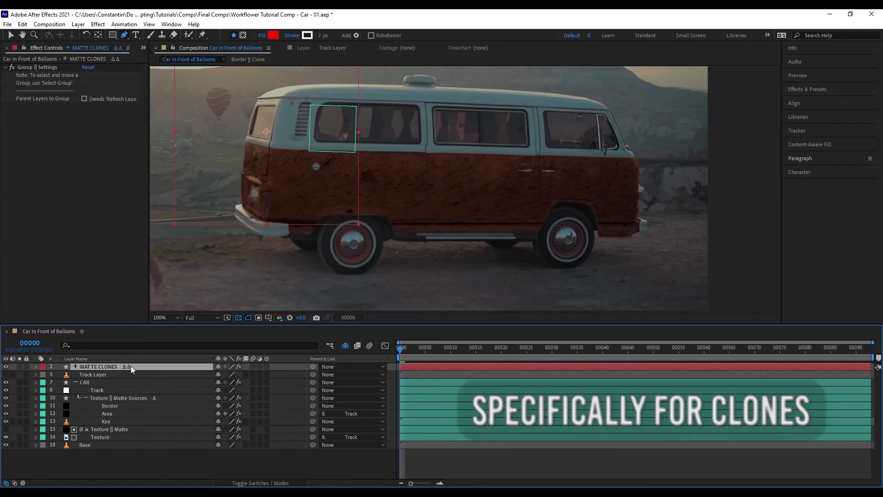
{"action": "key", "text": "shift+x"}
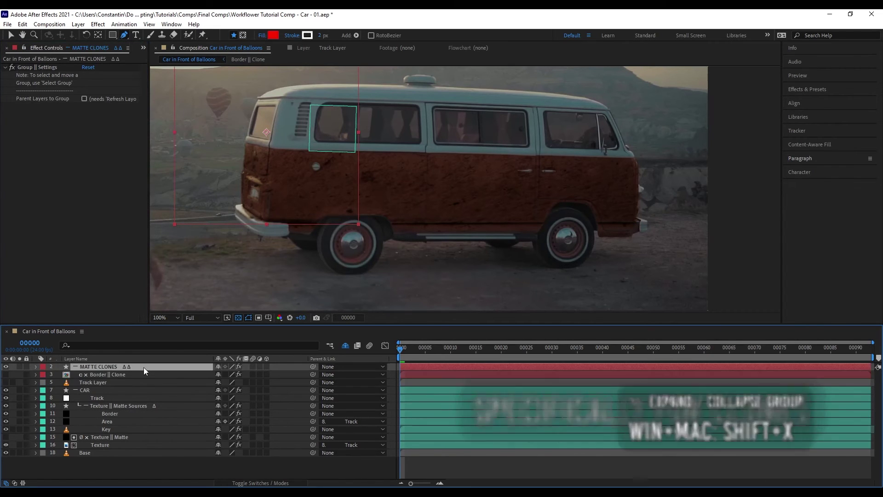
{"action": "left_click", "coordinate": [114, 375]}
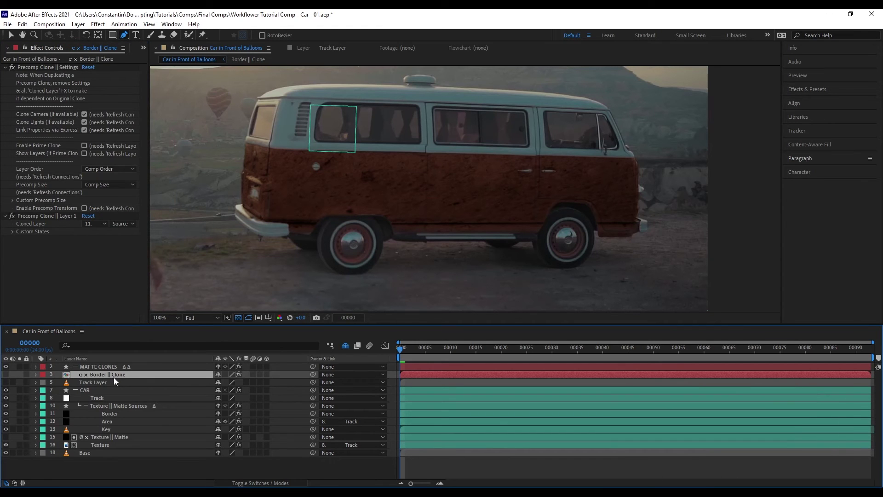
- Examine the MATTE: Border effect on the Texture || Matte layer and the source used as its second layer
{"action": "left_click", "coordinate": [122, 438]}
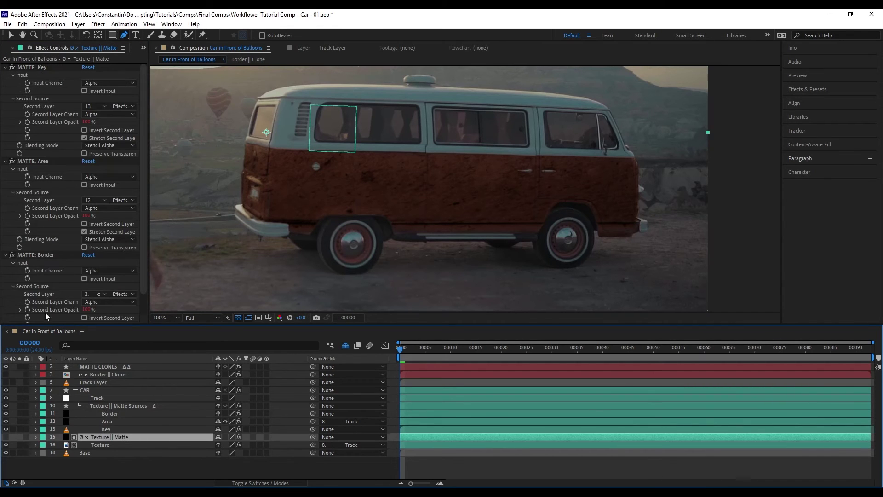
{"action": "scroll", "coordinate": [46, 316], "scroll_direction": "down", "scroll_amount": 1}
{"action": "left_click", "coordinate": [40, 233]}
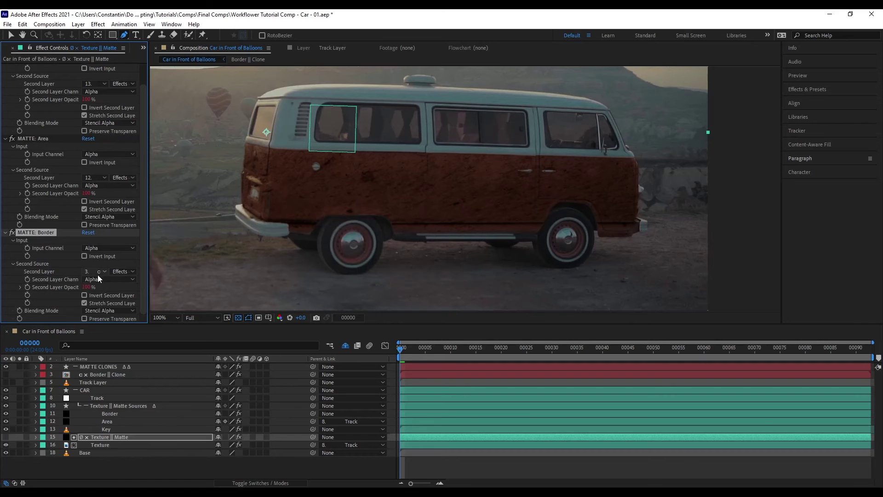
{"action": "left_click", "coordinate": [68, 415]}
{"action": "left_click", "coordinate": [109, 437]}
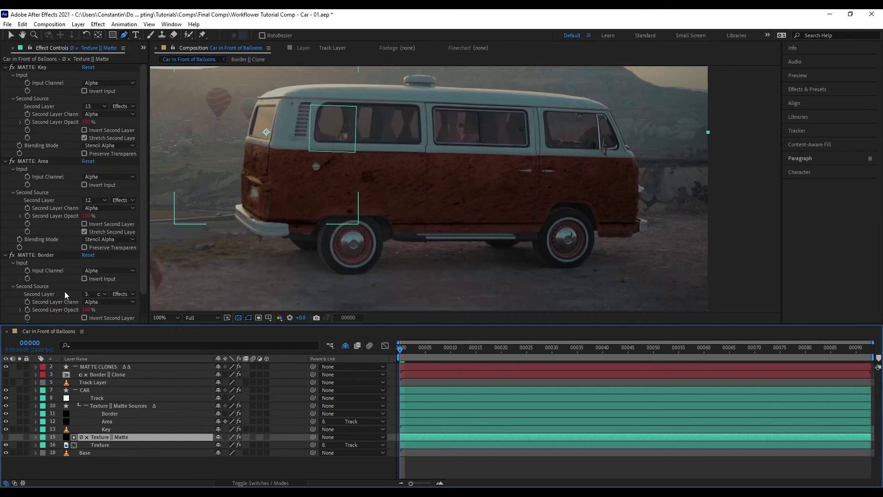
{"action": "left_click", "coordinate": [92, 295]}
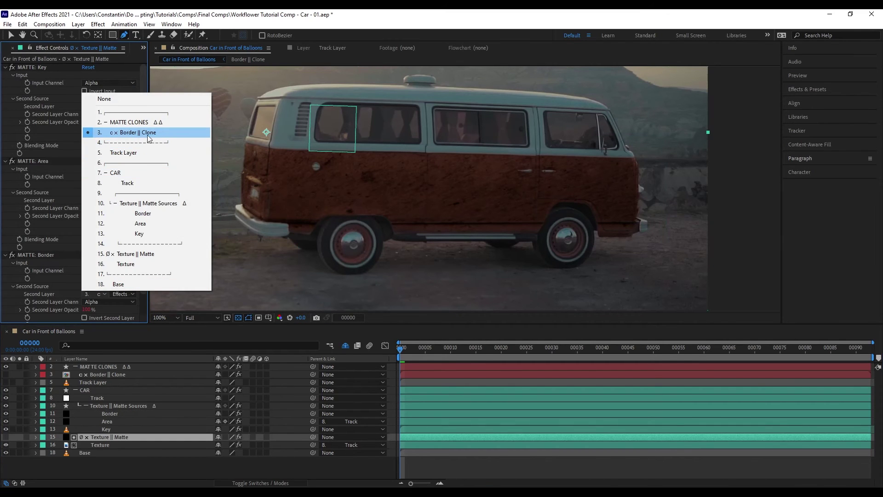
{"action": "left_click", "coordinate": [117, 442]}
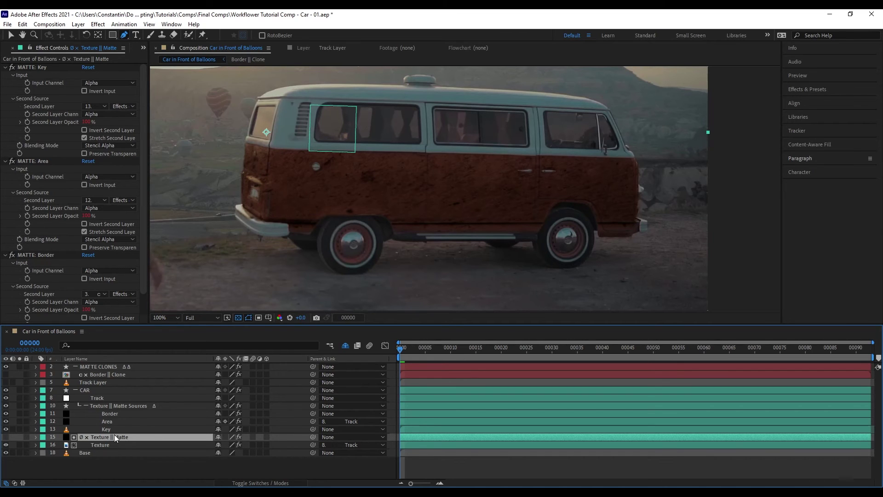
- Preview the Key layer on its own across the whole frame, and restore the full composite
{"action": "left_click", "coordinate": [115, 429]}
{"action": "left_click", "coordinate": [20, 429]}
{"action": "scroll", "coordinate": [488, 181], "scroll_direction": "down", "scroll_amount": 4}
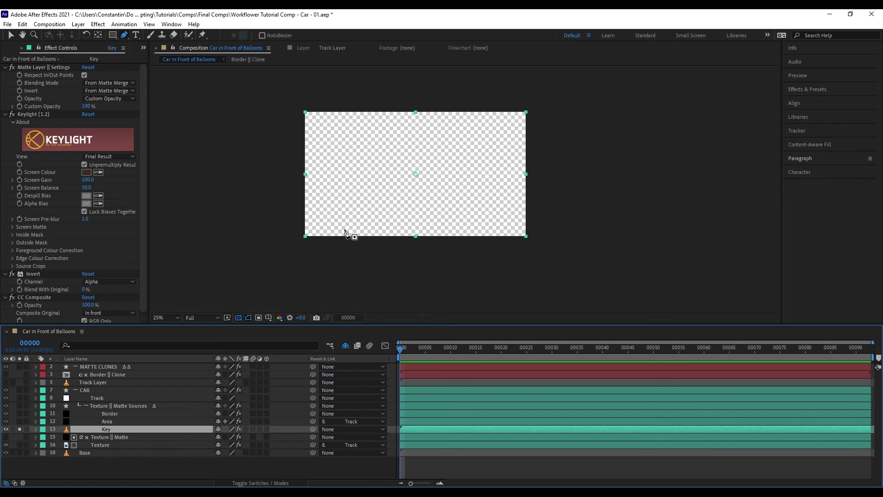
{"action": "left_click", "coordinate": [19, 429]}
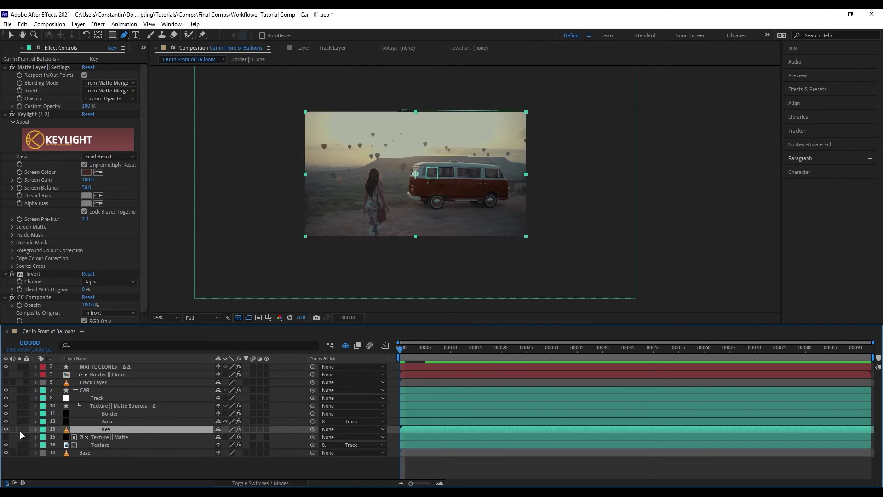
{"action": "left_click", "coordinate": [130, 437]}
- Draw a closed curved mask on the Border layer around the car's windows and the upper edge of the red body
{"action": "left_click", "coordinate": [110, 413]}
{"action": "scroll", "coordinate": [432, 175], "scroll_direction": "up", "scroll_amount": 4}
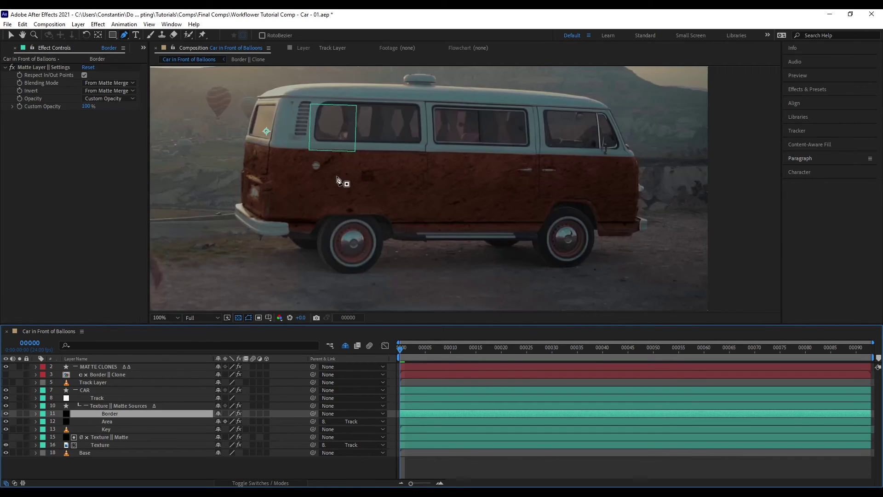
{"action": "mouse_move", "coordinate": [238, 114]}
{"action": "left_mouse_down"}
{"action": "mouse_move", "coordinate": [219, 121]}
{"action": "mouse_move", "coordinate": [207, 106]}
{"action": "left_mouse_up"}
{"action": "left_click_drag", "start_coordinate": [224, 159], "coordinate": [260, 169]}
{"action": "left_click_drag", "start_coordinate": [480, 175], "coordinate": [598, 179]}
{"action": "left_click_drag", "start_coordinate": [697, 155], "coordinate": [681, 118]}
{"action": "left_click_drag", "start_coordinate": [571, 90], "coordinate": [436, 83]}
{"action": "left_click_drag", "start_coordinate": [352, 90], "coordinate": [278, 90]}
{"action": "left_click", "coordinate": [231, 98]}
{"action": "left_click_drag", "start_coordinate": [223, 159], "coordinate": [219, 162]}
{"action": "key", "text": "v"}
- Apply Roughen Edges to the Border layer and set its Border value to 12.80
{"action": "left_click", "coordinate": [183, 413]}
{"action": "key", "text": "ctrl+space"}
{"action": "type", "text": "rough"}
{"action": "key", "text": "Return"}
{"action": "left_click_drag", "start_coordinate": [86, 137], "coordinate": [114, 138]}
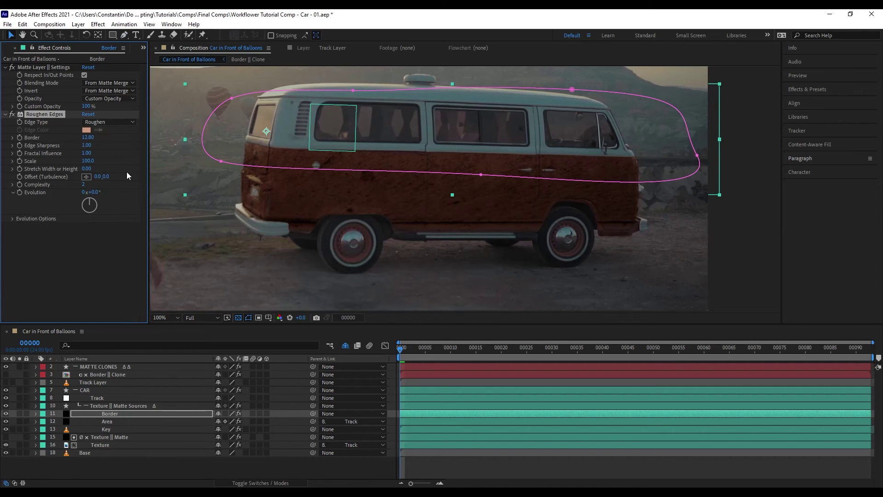
- Refresh the connections, and set the Border layer's Roughen Edges to a Border of 140.70 and a Scale of 10.7
{"action": "key", "text": "ctrl+alt+q"}
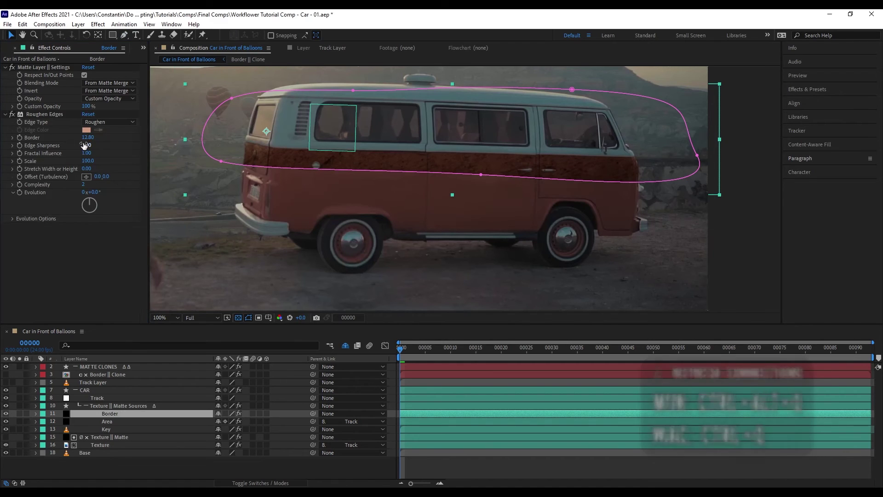
{"action": "left_click_drag", "start_coordinate": [88, 137], "coordinate": [360, 137]}
{"action": "left_click_drag", "start_coordinate": [86, 161], "coordinate": [48, 168]}
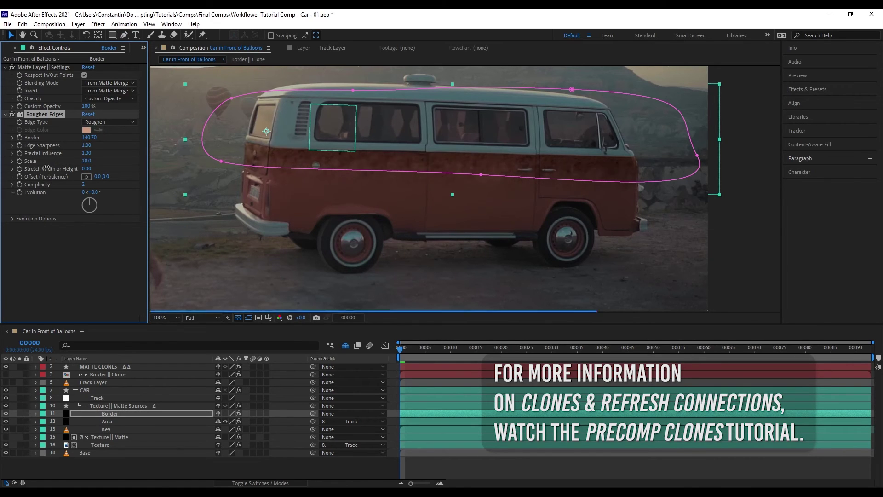
- Set the blending mode of the MATTE: Border effect on the Texture || Matte layer to Silhouette Alpha
{"action": "left_click", "coordinate": [111, 438]}
{"action": "scroll", "coordinate": [54, 244], "scroll_direction": "down", "scroll_amount": 1}
{"action": "left_click", "coordinate": [109, 310]}
{"action": "left_click", "coordinate": [150, 448]}
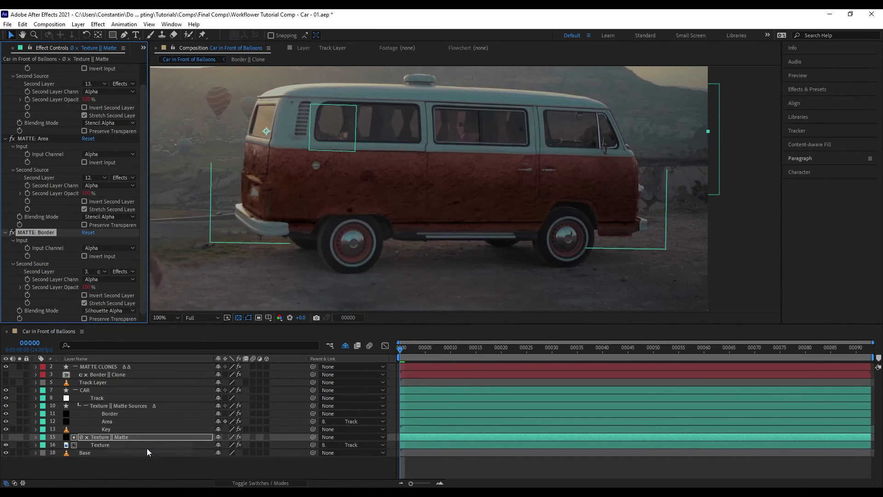
- Parent the Border layer to the Track layer and refresh the connections
{"action": "left_click", "coordinate": [109, 413]}
{"action": "left_click_drag", "start_coordinate": [313, 413], "coordinate": [169, 400]}
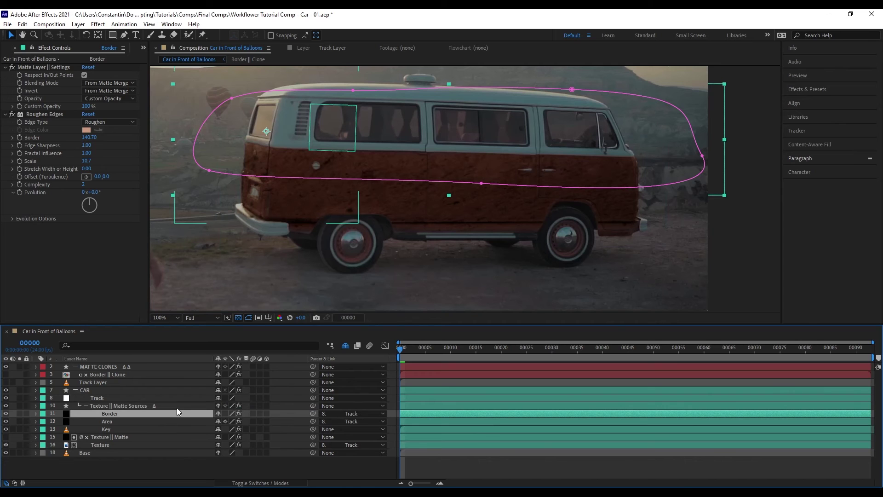
{"action": "key", "text": "ctrl+alt+q"}
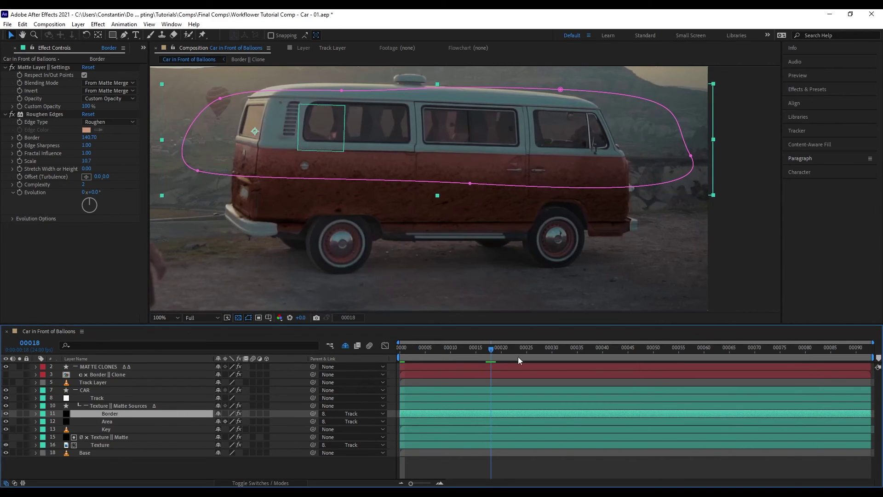
- Check how the texture follows the car at the last frame, and return to the first frame
{"action": "key", "text": "End"}
{"action": "key", "text": "F2"}
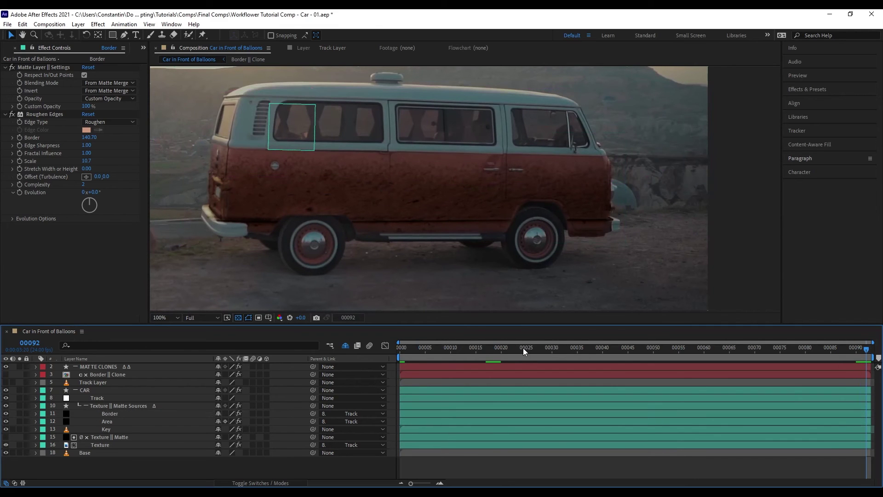
{"action": "key", "text": "Home"}
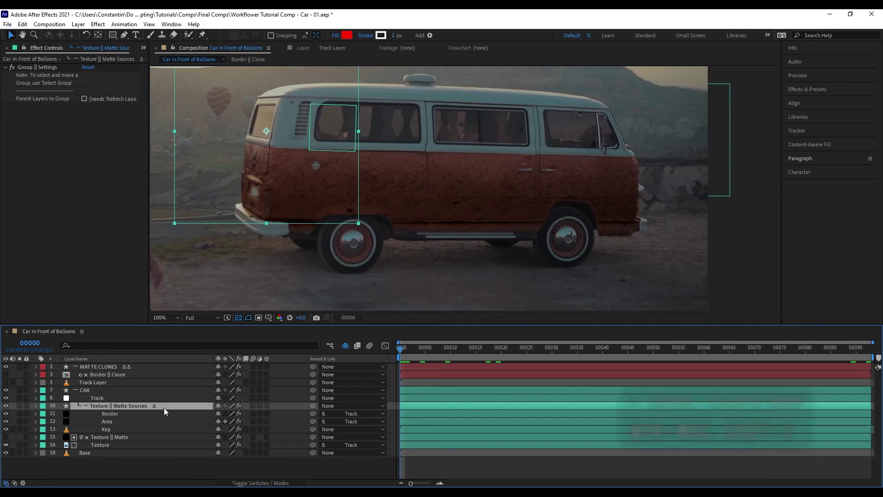
- Collapse the Texture || Matte Sources group and try moving its contents together with the Texture || Matte and Texture layers
{"action": "key", "text": "shift+x"}
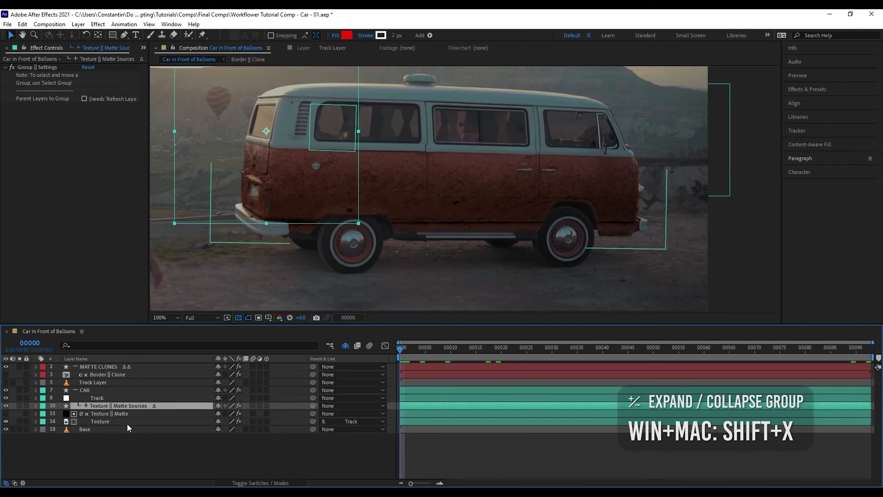
{"action": "left_click", "coordinate": [142, 413]}
{"action": "left_click", "coordinate": [139, 428]}
{"action": "left_click", "coordinate": [147, 407]}
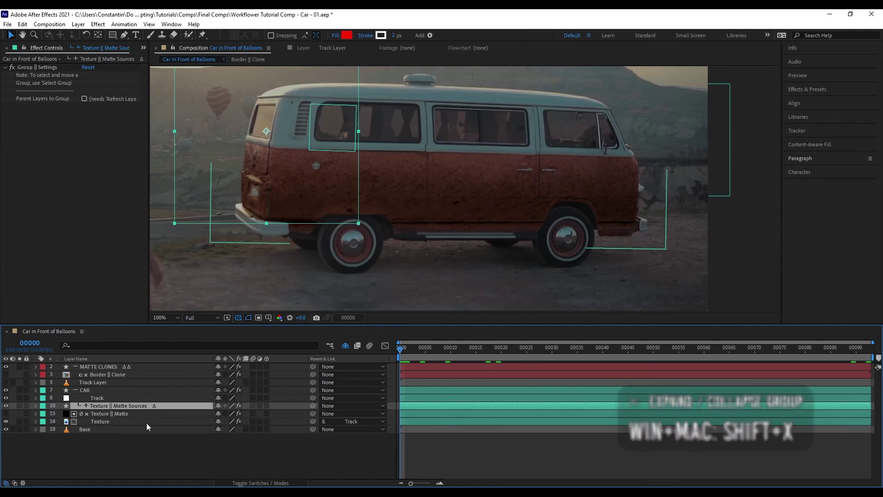
{"action": "left_click", "coordinate": [140, 422]}
{"action": "left_click", "coordinate": [156, 405], "text": "shift"}
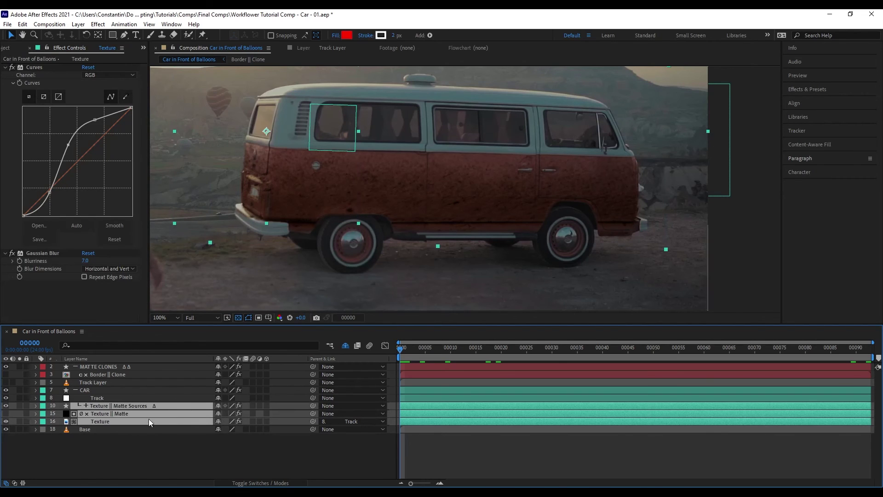
{"action": "key", "text": "shift+d"}
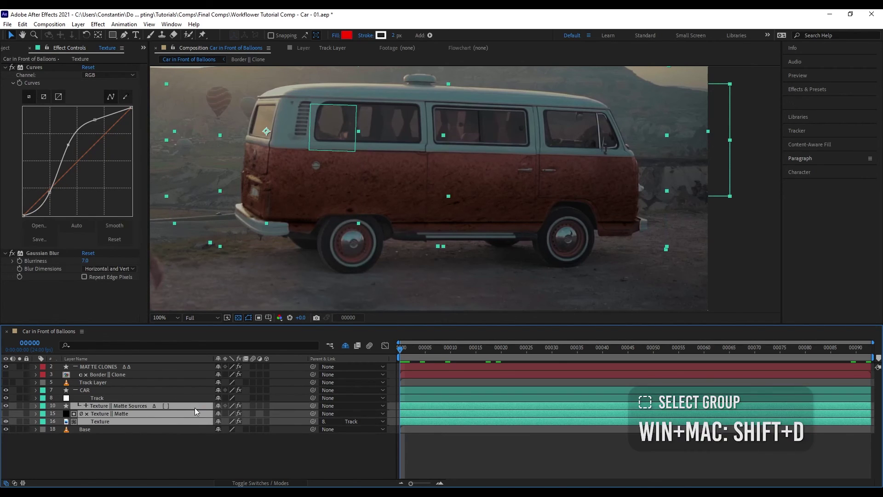
{"action": "left_click_drag", "start_coordinate": [164, 420], "coordinate": [159, 396]}
{"action": "key", "text": "ctrl+z"}
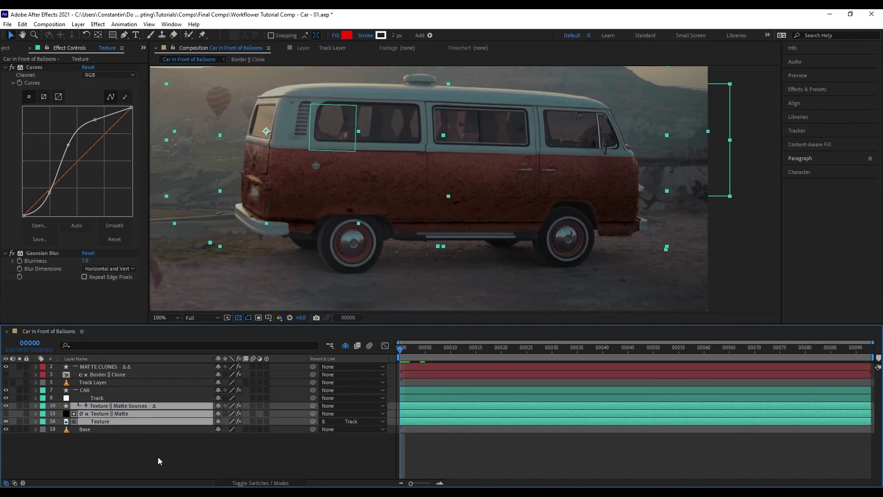
- Expand the Texture || Matte Sources group and create a 1920 × 1080 black solid with a three-point curved mask above it
{"action": "left_click", "coordinate": [178, 406]}
{"action": "key", "text": "shift+x"}
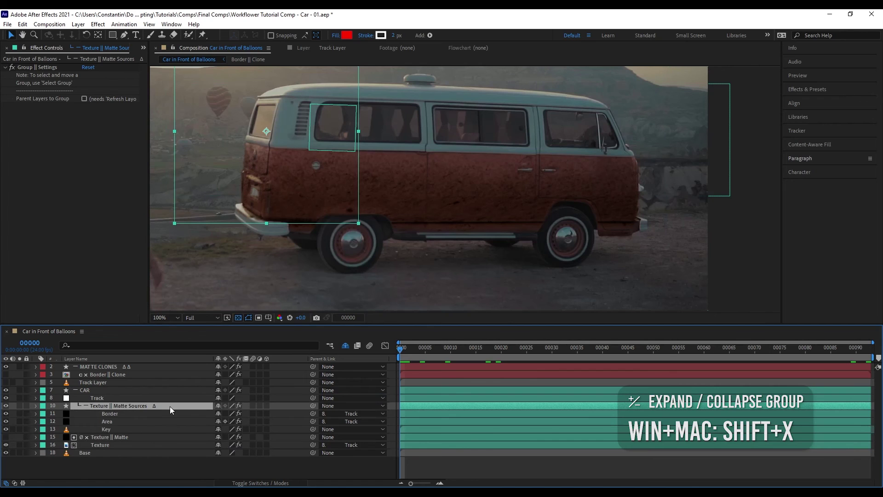
{"action": "key", "text": "ctrl+y"}
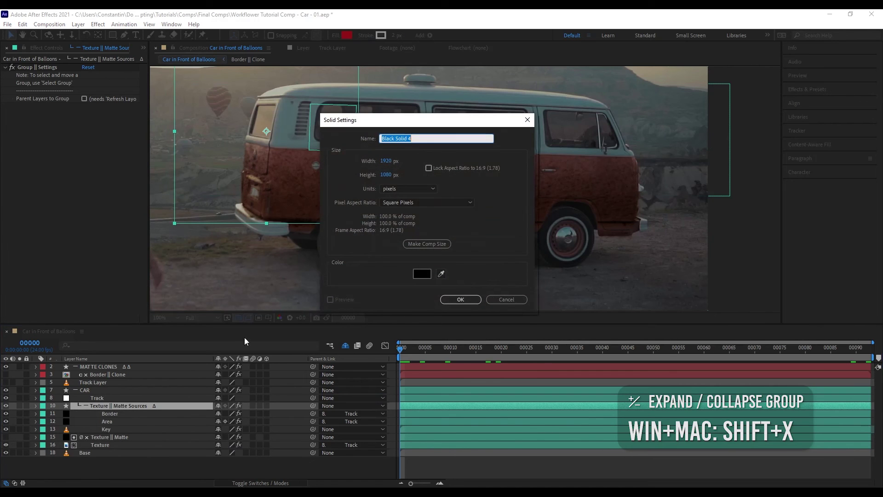
{"action": "left_click", "coordinate": [473, 301]}
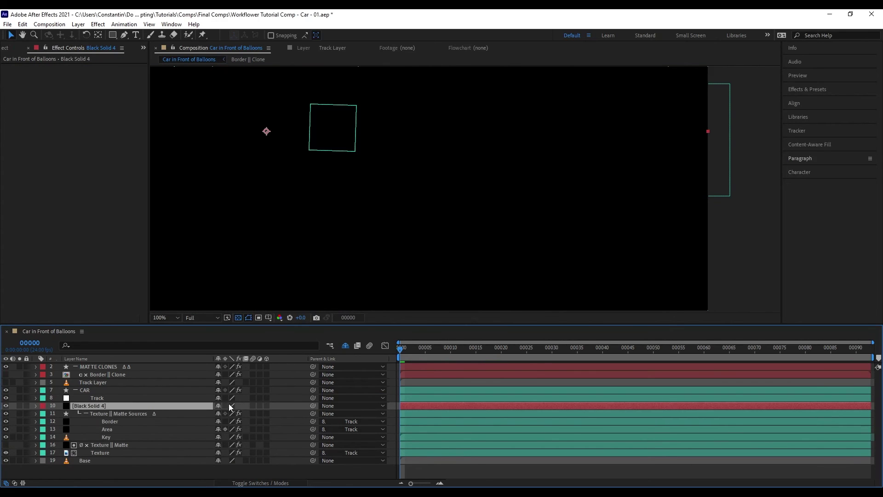
{"action": "key", "text": "shift+z"}
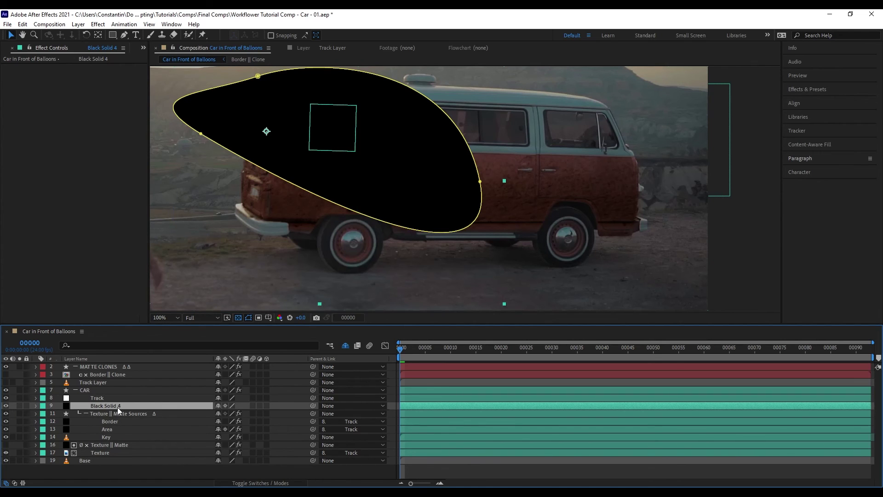
- Hide the black solid, merge it into the Texture || Matte layer as an additional matte, and review its matte effect
{"action": "left_click", "coordinate": [6, 405]}
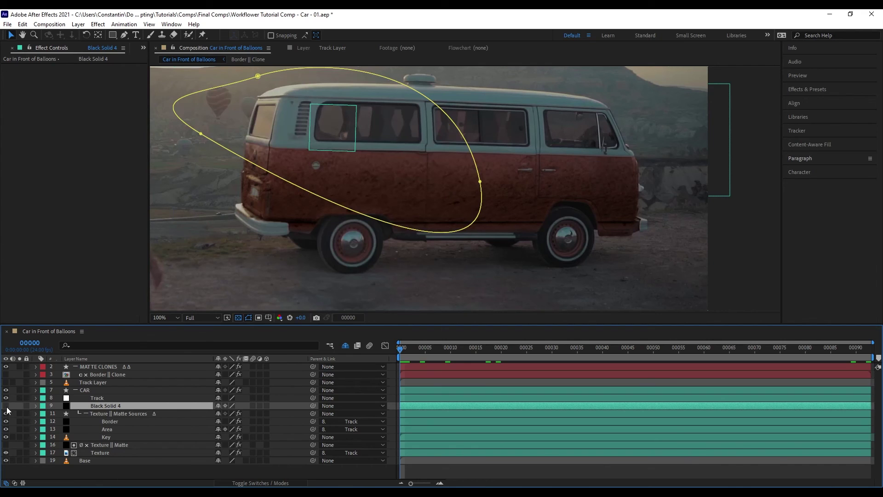
{"action": "left_click", "coordinate": [105, 445]}
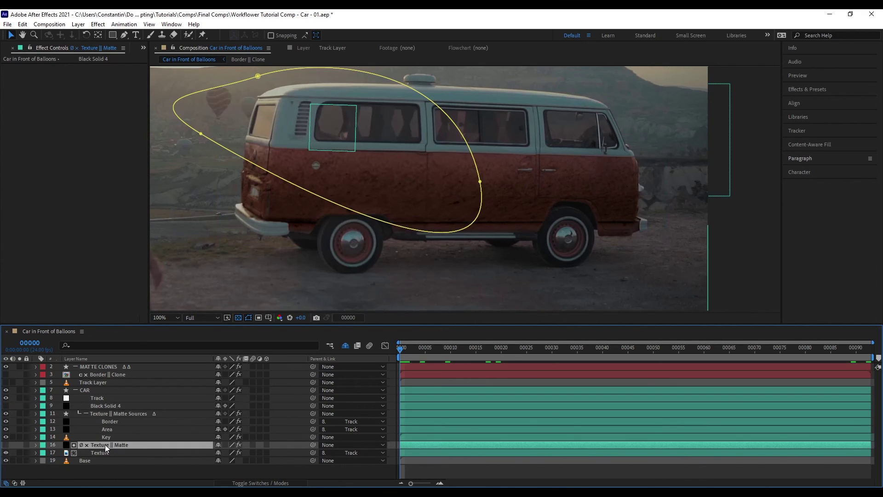
{"action": "left_click", "coordinate": [142, 406], "text": "ctrl"}
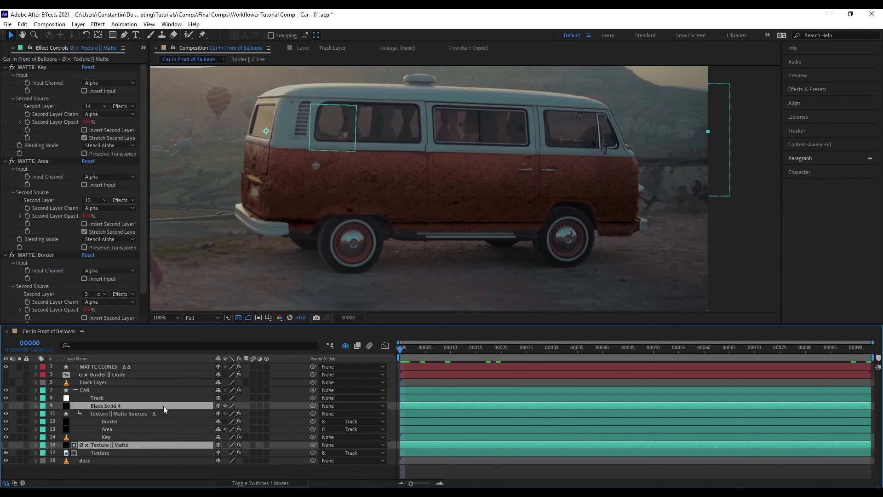
{"action": "left_click", "coordinate": [164, 406]}
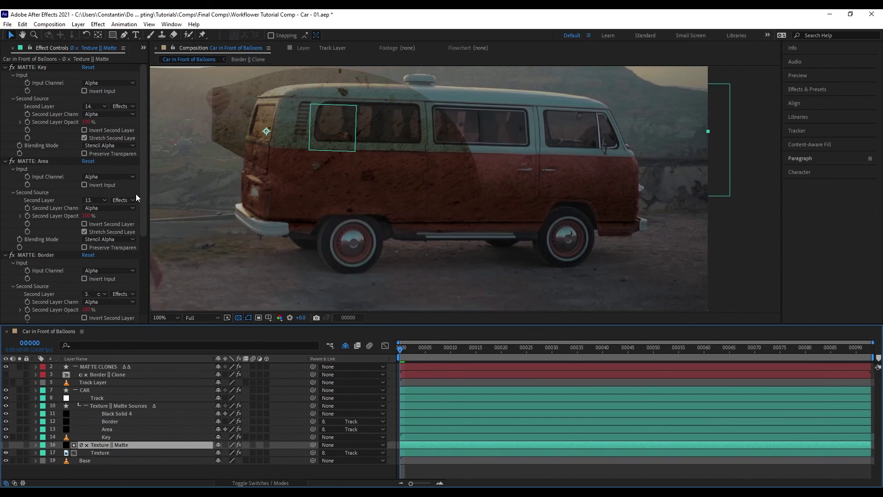
{"action": "scroll", "coordinate": [139, 274], "scroll_direction": "down", "scroll_amount": 5}
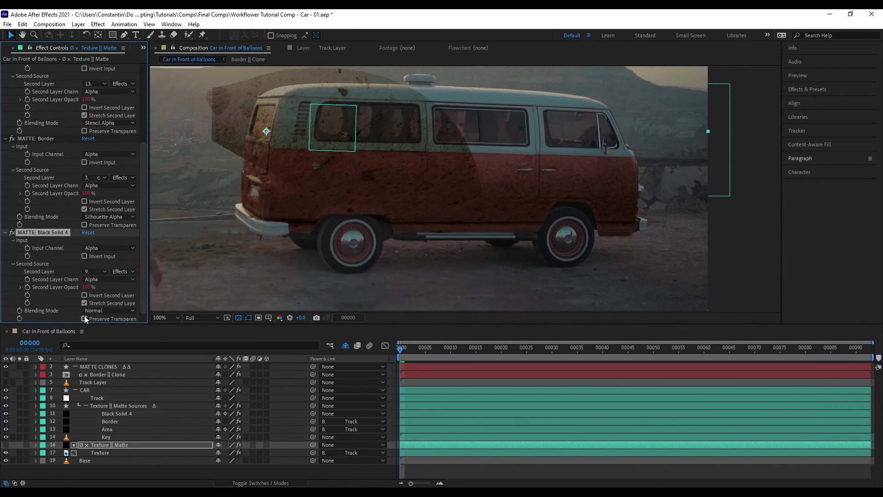
- Undo the merge and try merging the black solid into Texture || Matte from above the Track layer
{"action": "left_click", "coordinate": [104, 415]}
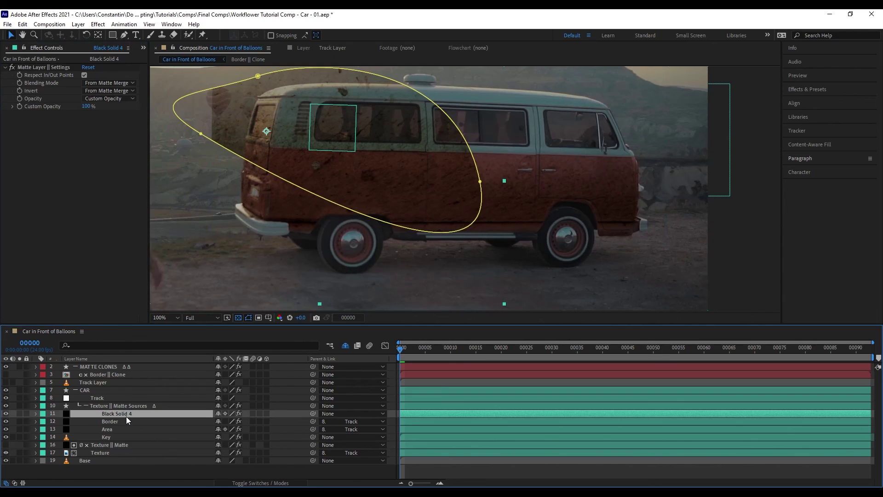
{"action": "key", "text": "Delete"}
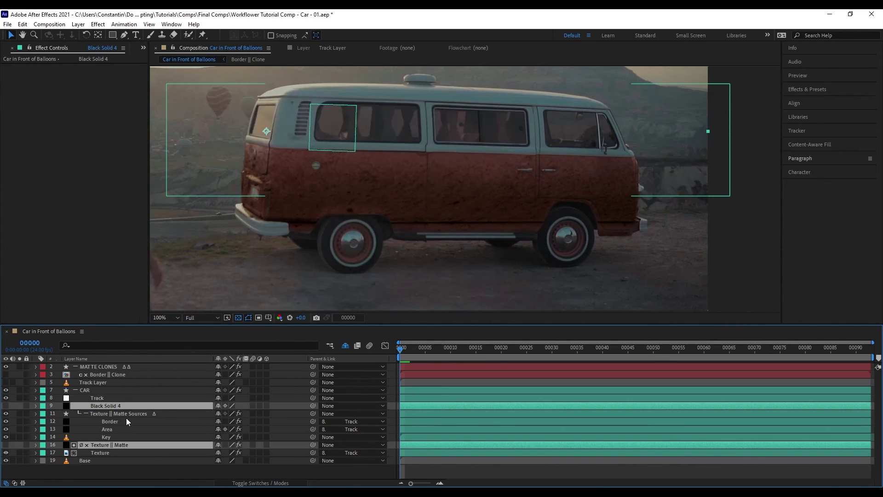
{"action": "left_click_drag", "start_coordinate": [128, 404], "coordinate": [132, 396]}
{"action": "left_click", "coordinate": [120, 445]}
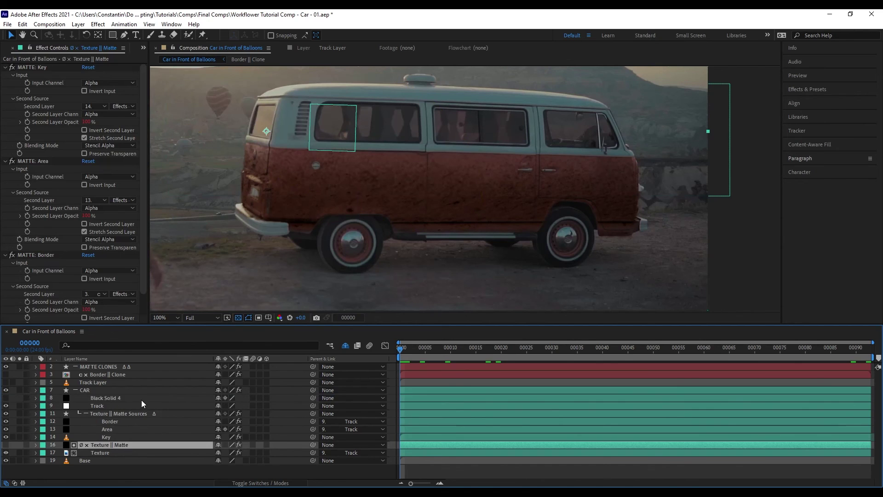
{"action": "key", "text": "ctrl+alt+shift+z"}
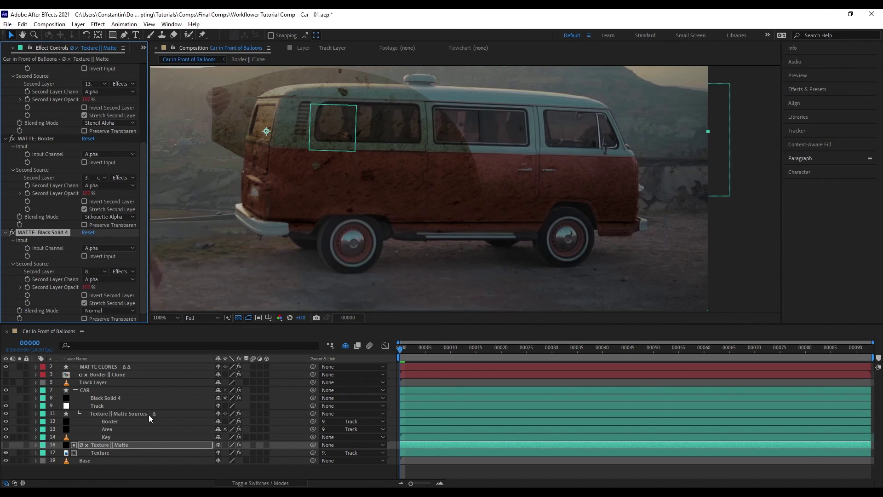
- Return the unmerged black solid to below the Track layer and make it visible
{"action": "left_click", "coordinate": [109, 398]}
{"action": "left_click_drag", "start_coordinate": [100, 398], "coordinate": [113, 408]}
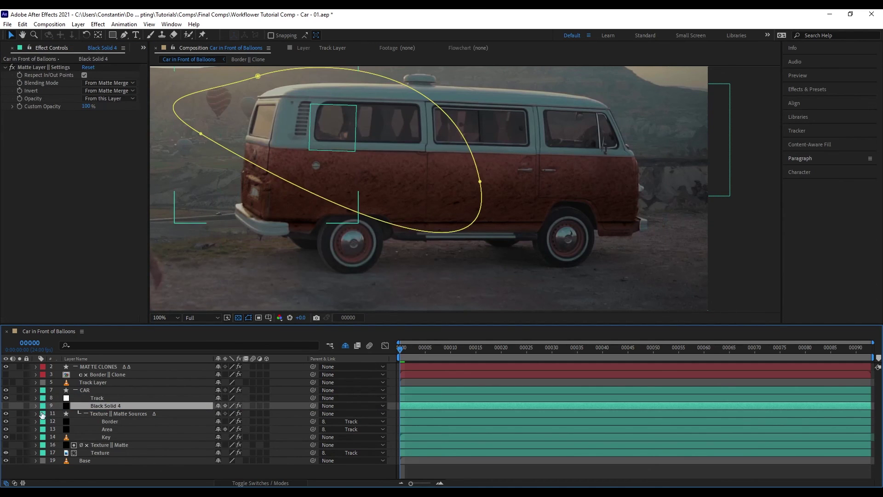
{"action": "left_click", "coordinate": [6, 406]}
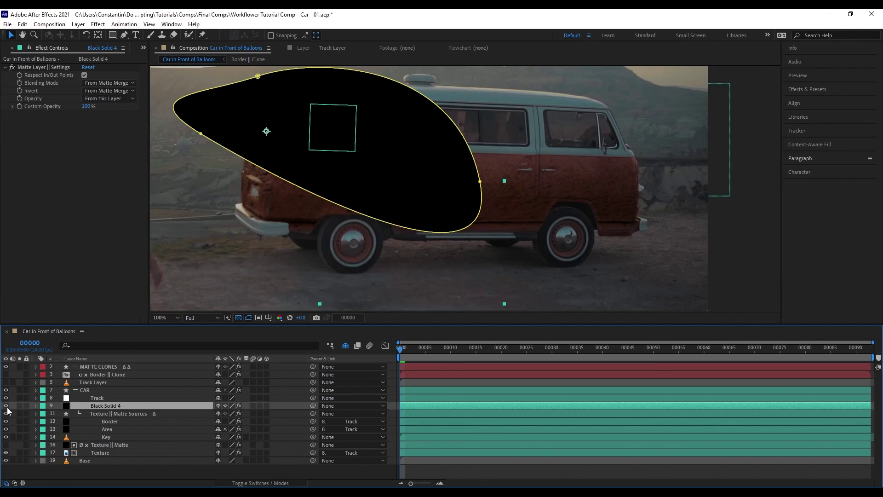
- Open the Workflower Settings and review the Matting options for merging mattes
{"action": "key", "text": "ctrl+alt+x"}
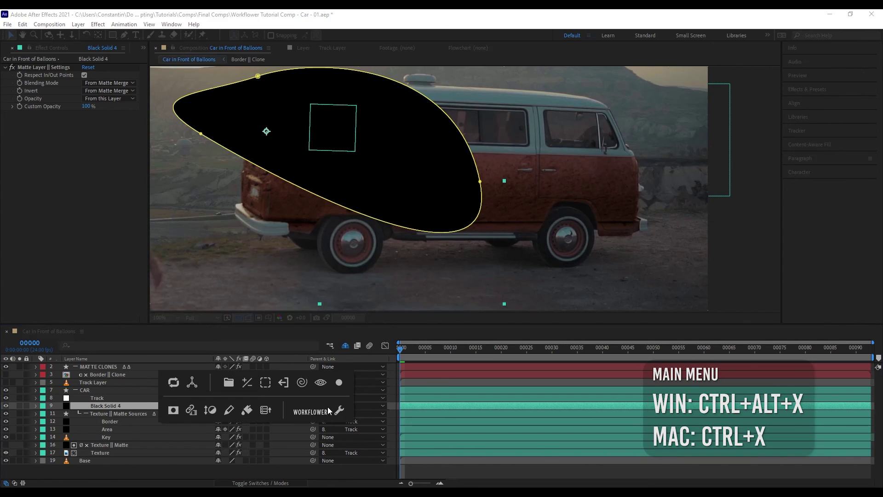
{"action": "left_click", "coordinate": [339, 410]}
{"action": "left_click", "coordinate": [315, 117]}
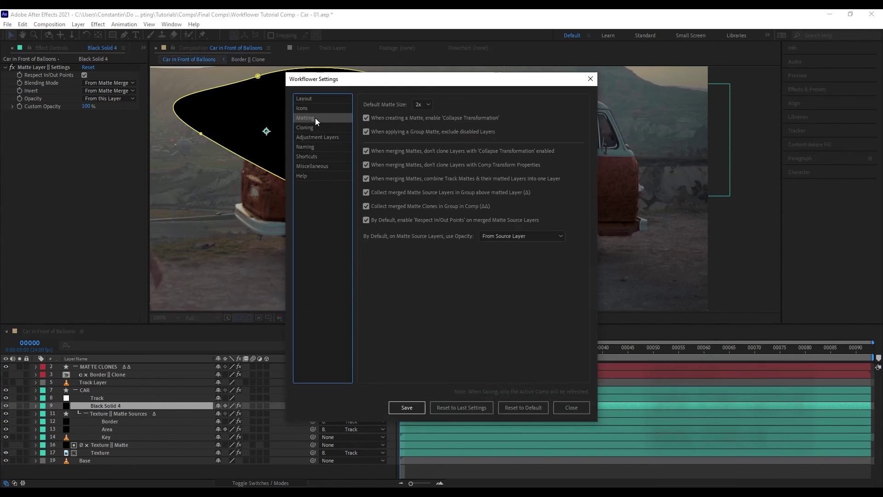
{"action": "mouse_move", "coordinate": [399, 195]}
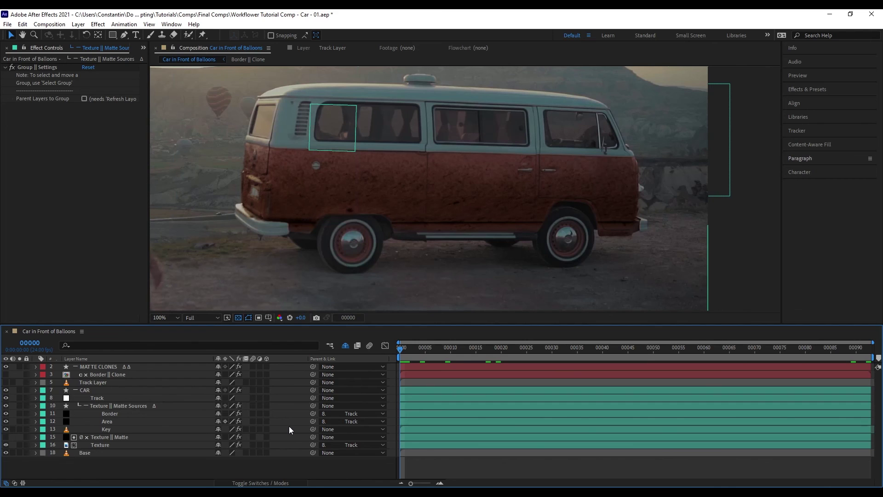
- Try the matte sources group with the uppercase name TEXTURE || MATTE SOURCES, merge the mattes, and restore the original name
{"action": "left_click", "coordinate": [182, 406]}
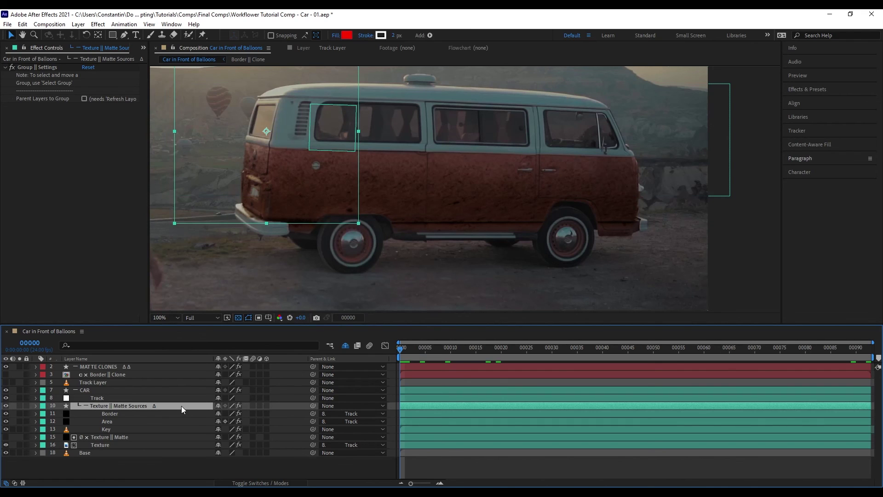
{"action": "key", "text": "ctrl+alt+shift+z"}
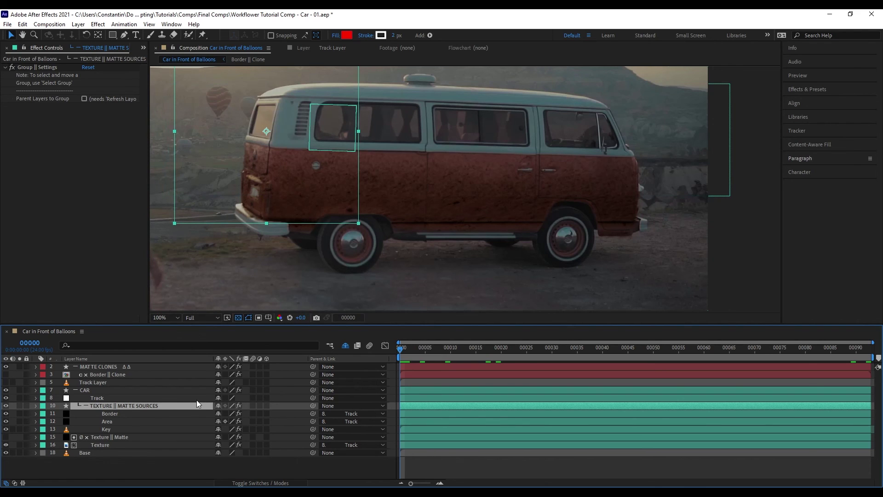
{"action": "key", "text": "ctrl+alt+shift+z"}
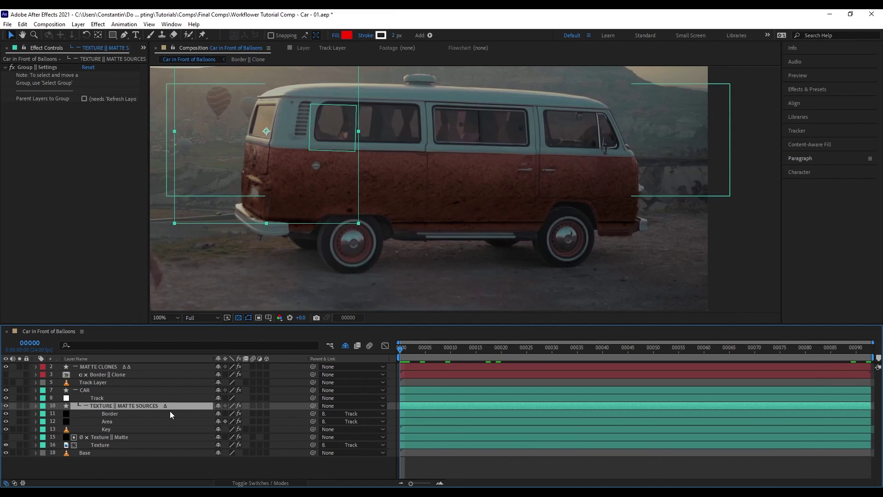
{"action": "left_click", "coordinate": [200, 407]}
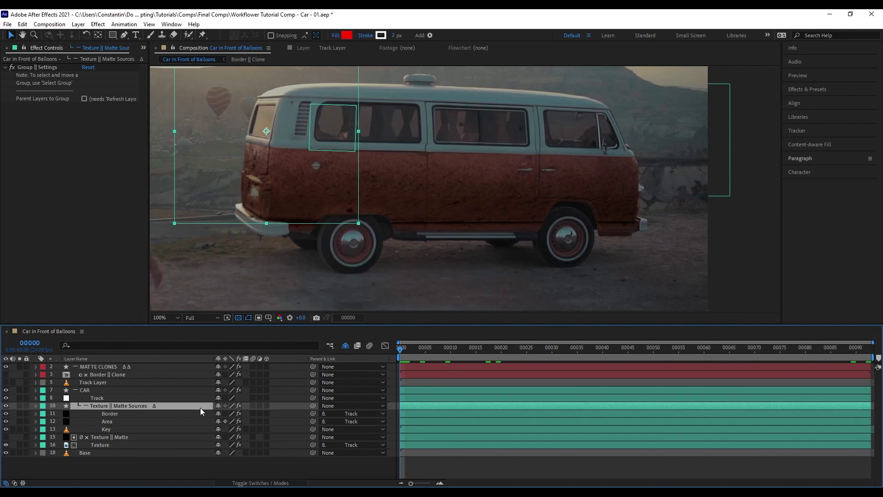
- Leave the matte sources group's label as it is and relabel the CAR group with its contents orange
{"action": "key", "text": "ctrl+shift+space"}
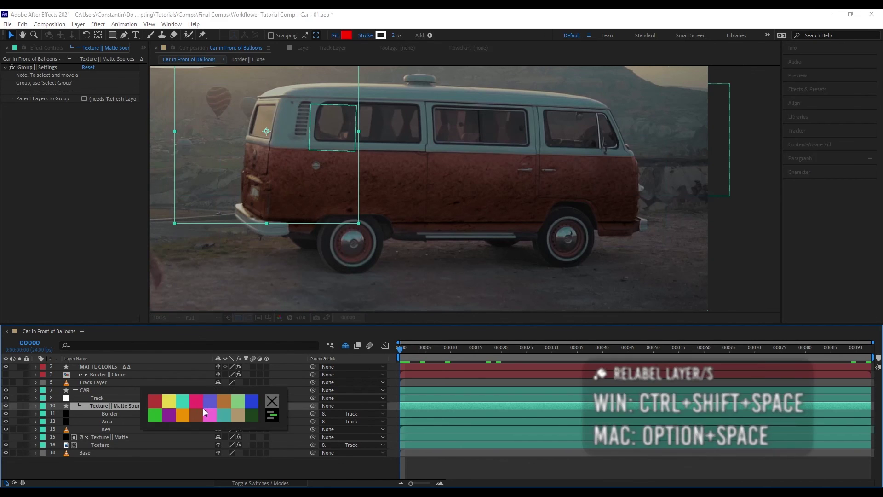
{"action": "key", "text": "Escape"}
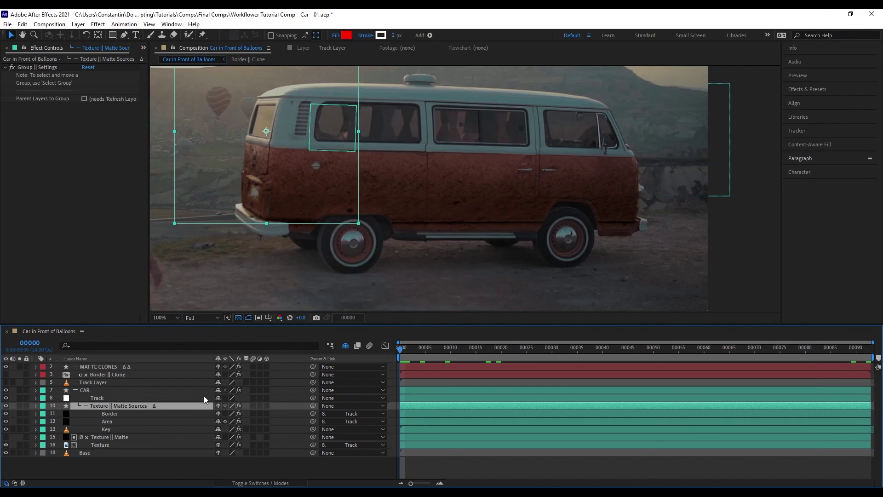
{"action": "left_click", "coordinate": [203, 392]}
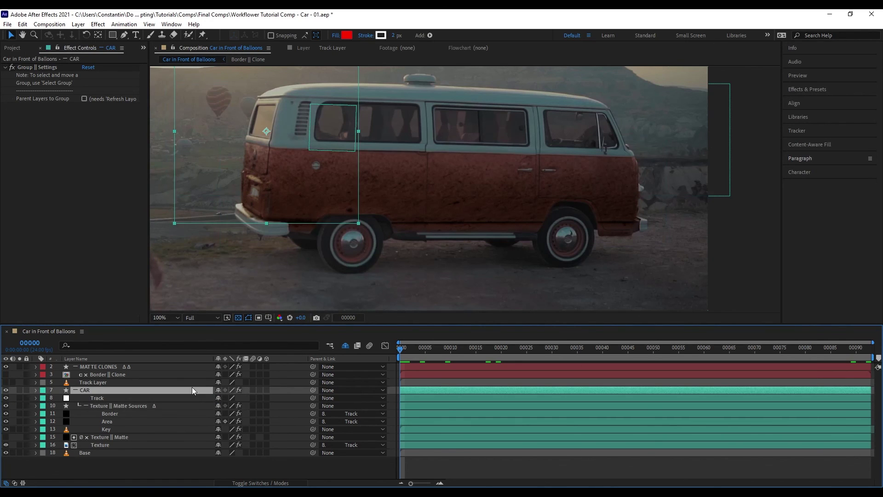
{"action": "key", "text": "ctrl+shift+space"}
{"action": "left_click", "coordinate": [173, 391]}
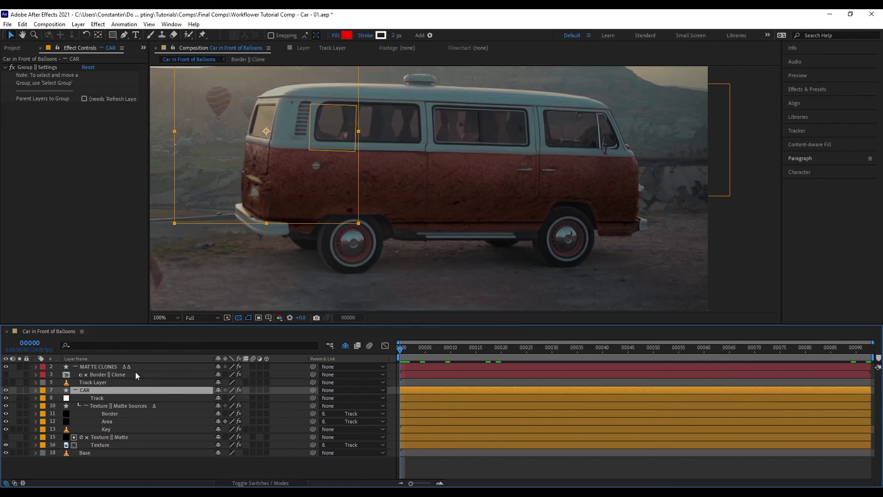
- Rename the Border layer in the Texture || Matte Sources group as Roughened Edge
{"action": "left_click", "coordinate": [126, 405]}
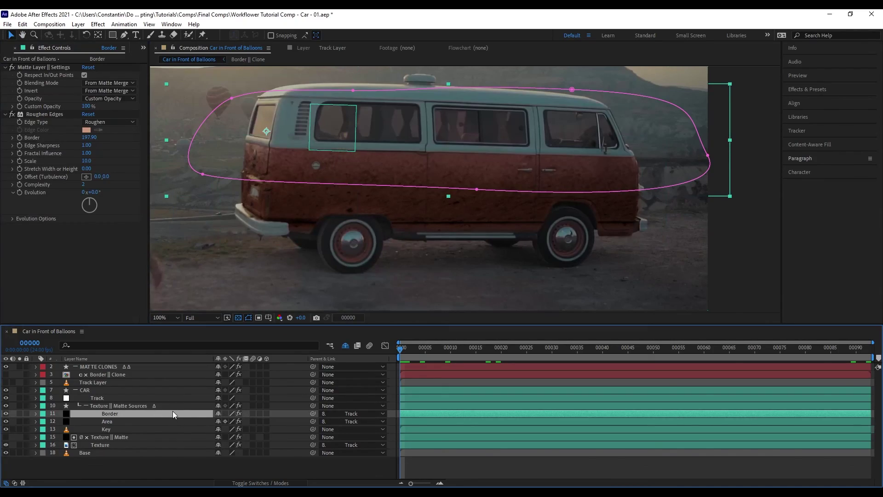
{"action": "key", "text": "shift+Return"}
{"action": "type", "text": "Ro"}
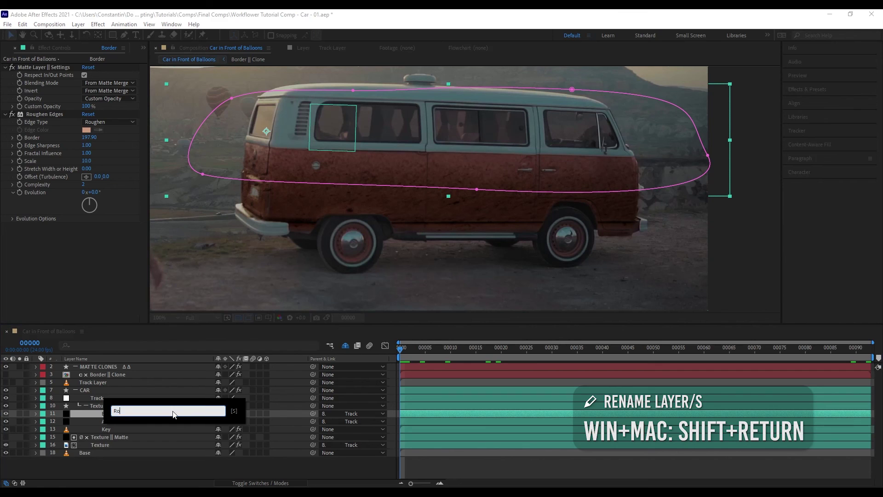
{"action": "type", "text": "ughen Edges"}
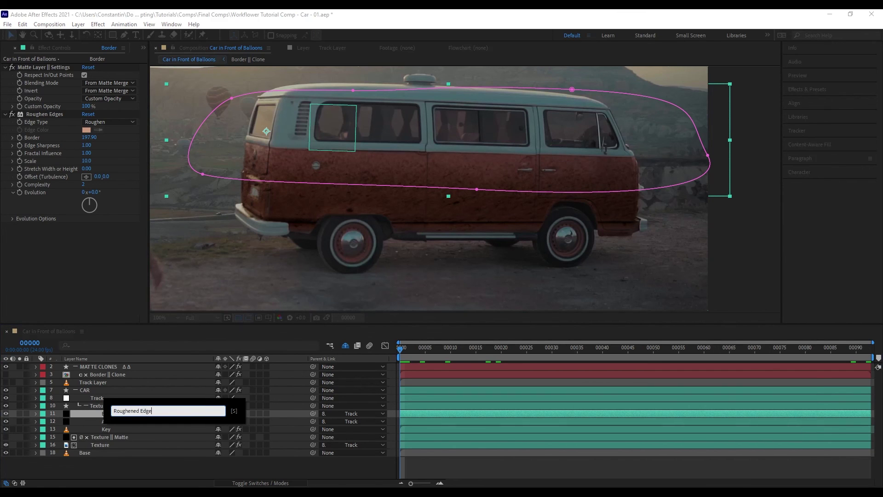
{"action": "key", "text": "Return"}
- Examine the name and second source layer of the MATTE: Border effect on the Texture || Matte layer
{"action": "left_click", "coordinate": [195, 437]}
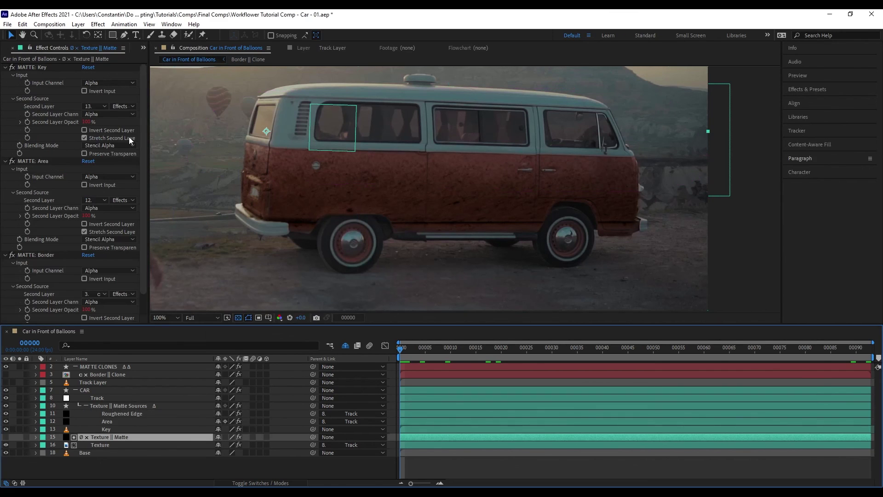
{"action": "scroll", "coordinate": [141, 124], "scroll_direction": "down", "scroll_amount": 1}
{"action": "left_click", "coordinate": [50, 233]}
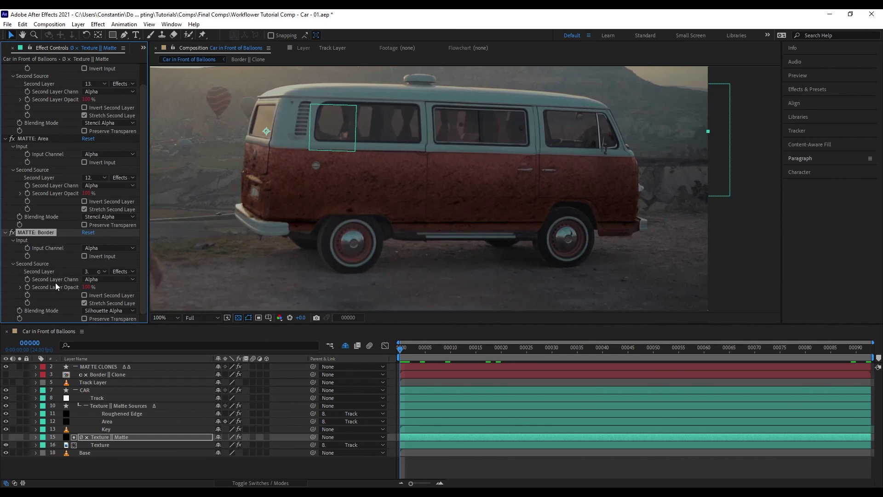
{"action": "left_click", "coordinate": [88, 273]}
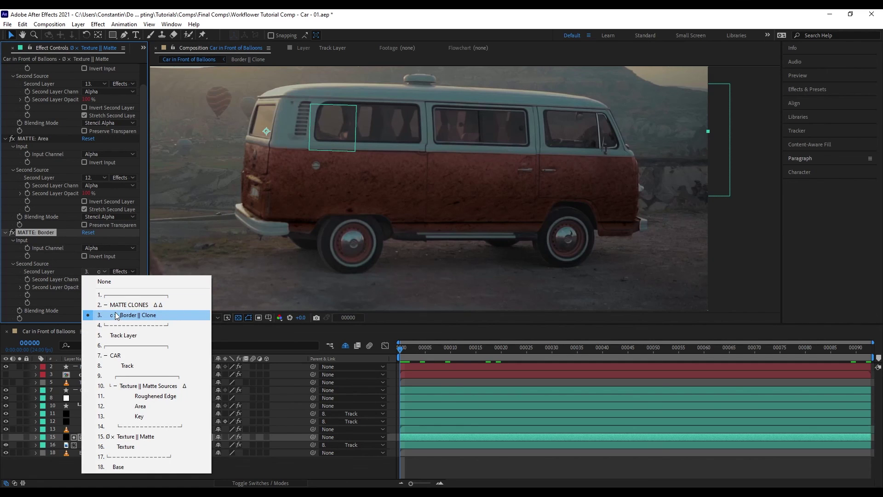
{"action": "left_click", "coordinate": [45, 230]}
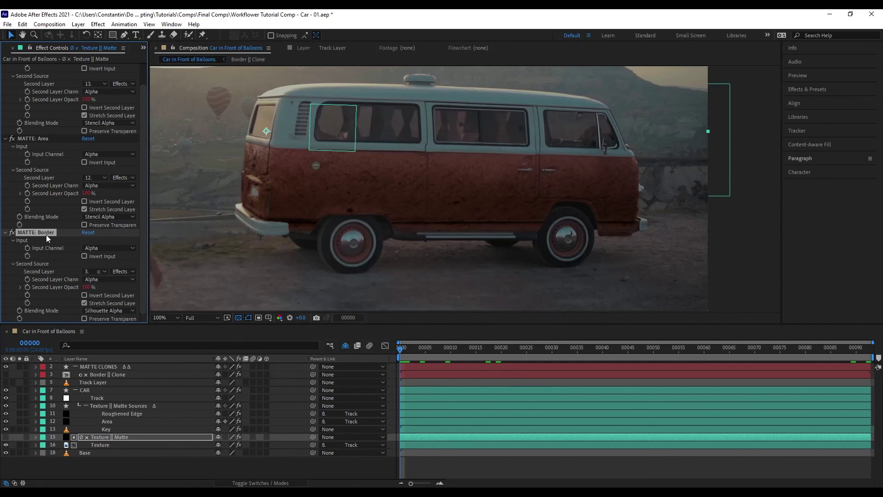
- Merge the mattes of Texture || Matte again to update the matte effect and clone names to Roughened Edge
{"action": "left_click", "coordinate": [198, 439]}
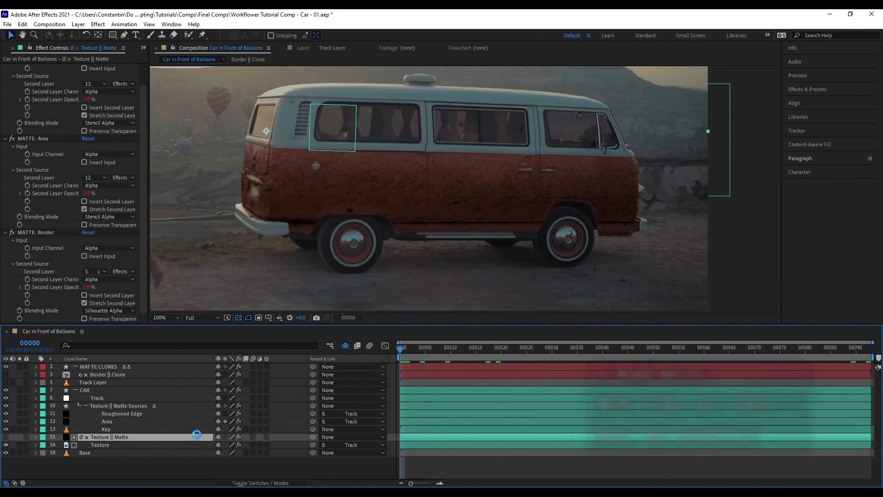
{"action": "key", "text": "ctrl+alt+shift+z"}
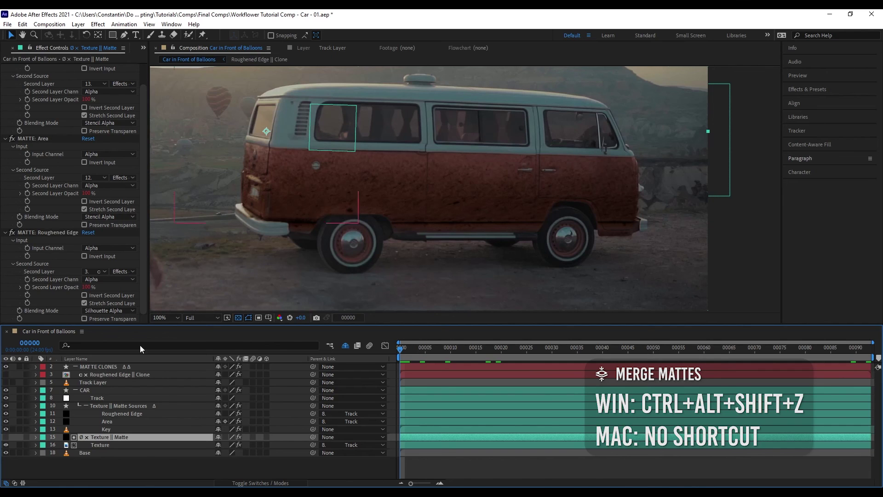
{"action": "left_click", "coordinate": [59, 233]}
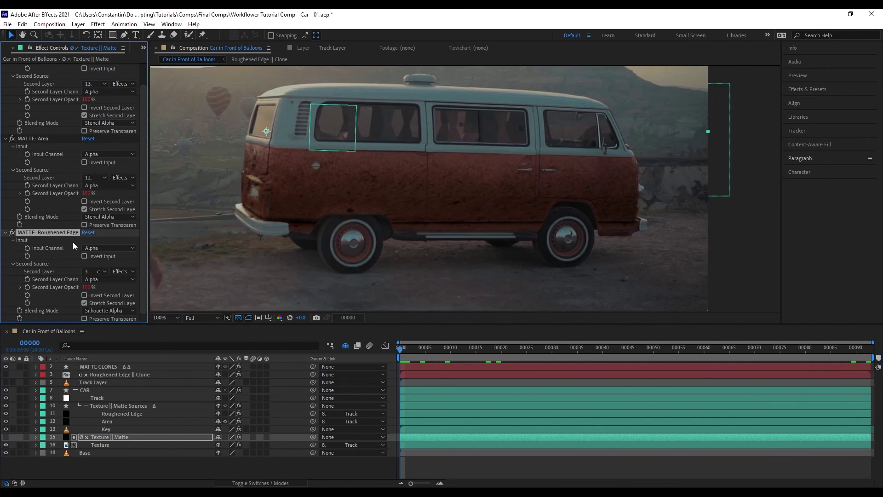